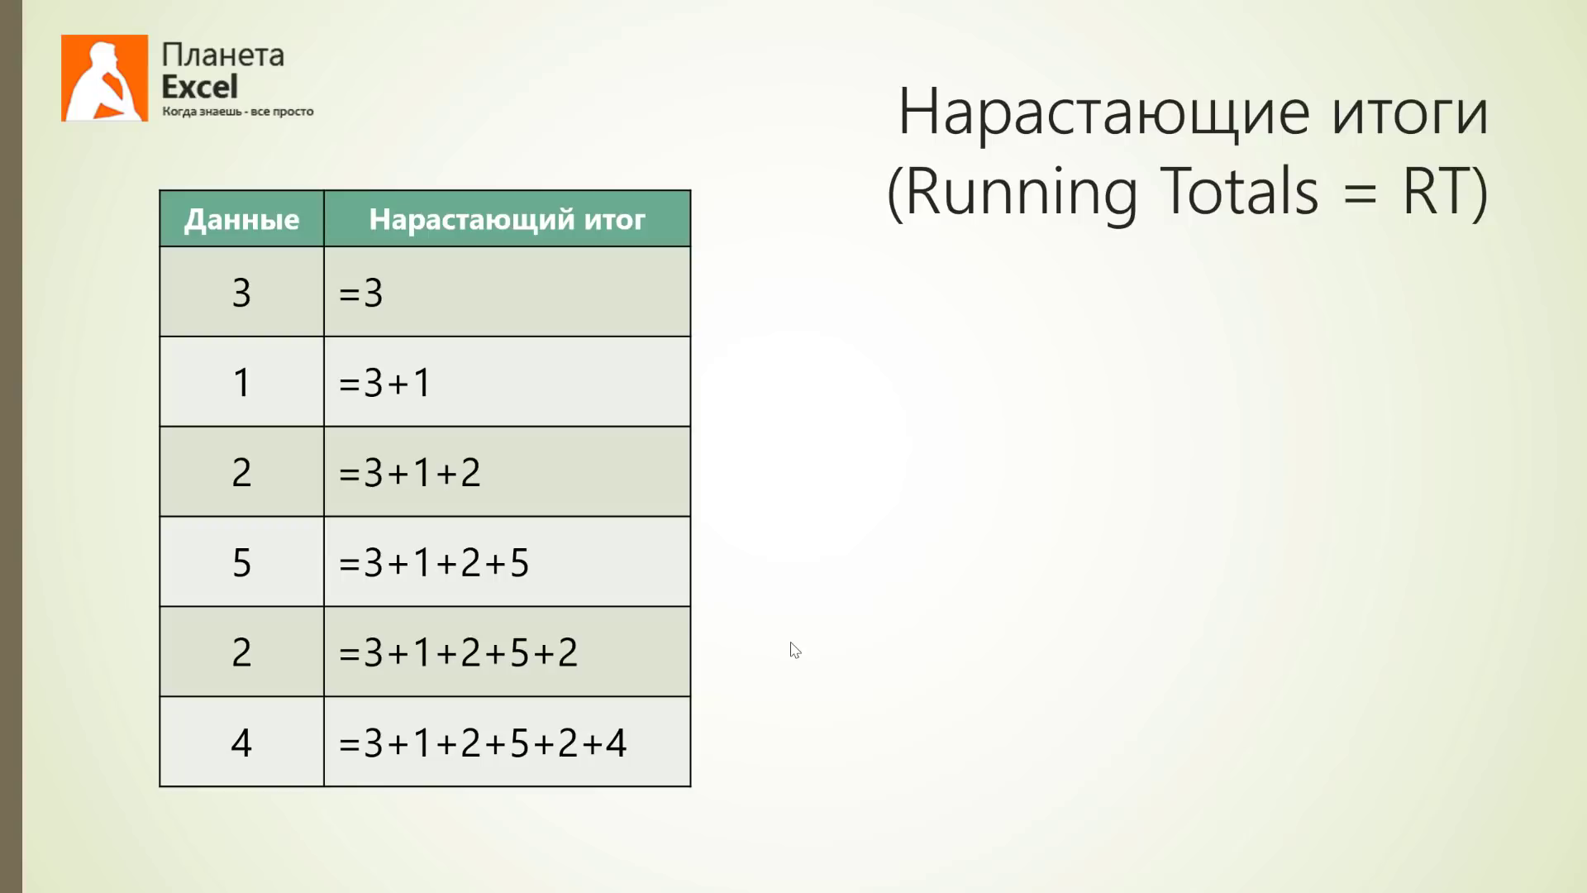
Advance the slide animations to reveal Формулами, Сводной таблицей and В Power Query in turn.
click(794, 648)
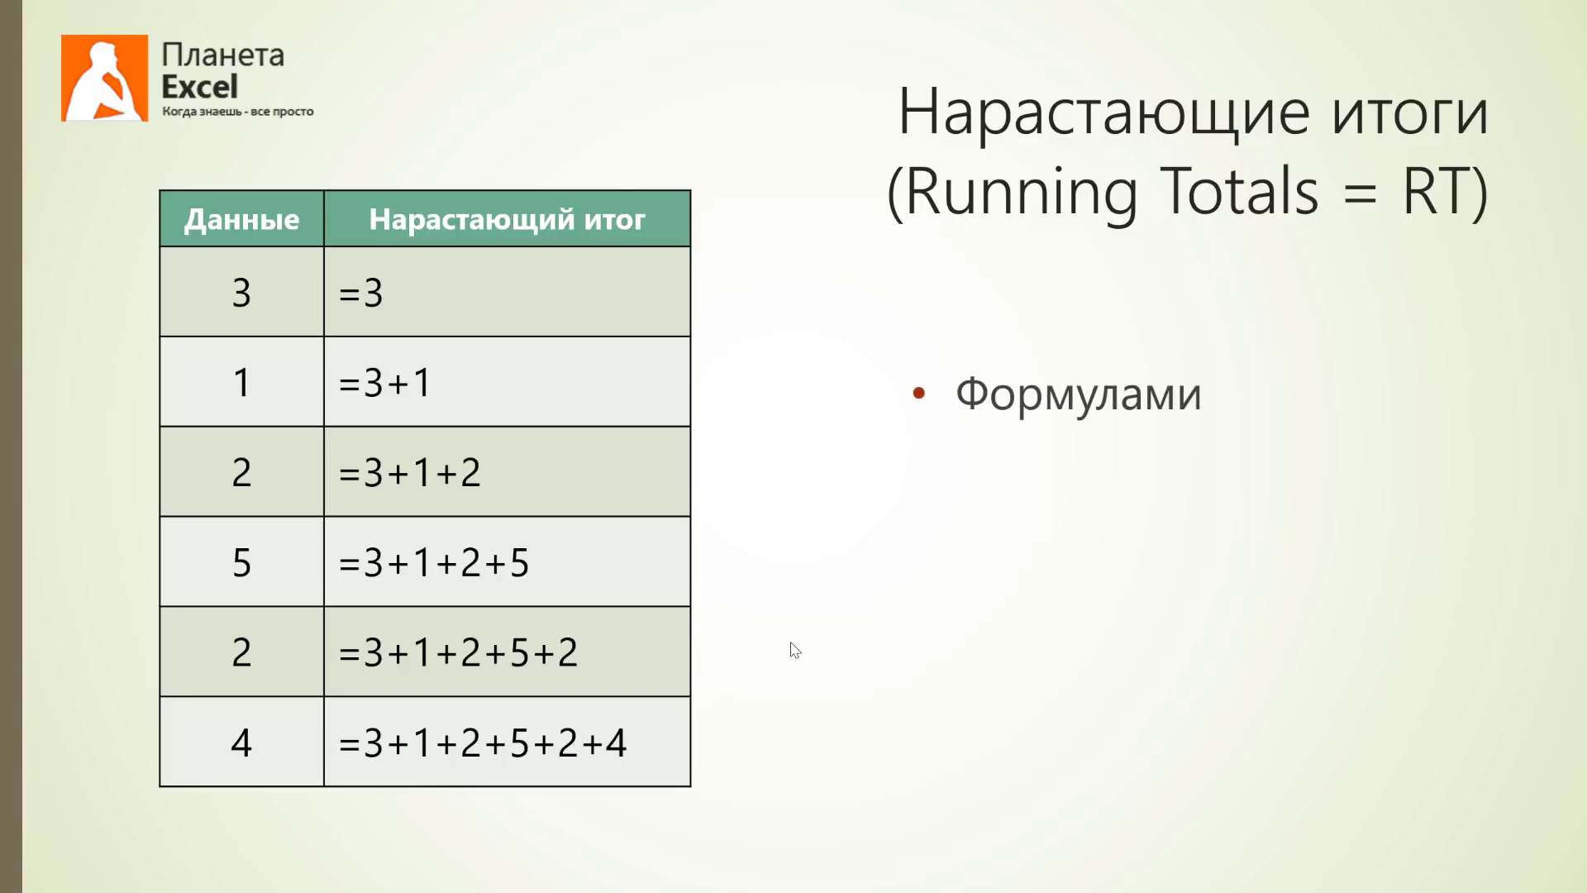
click(794, 649)
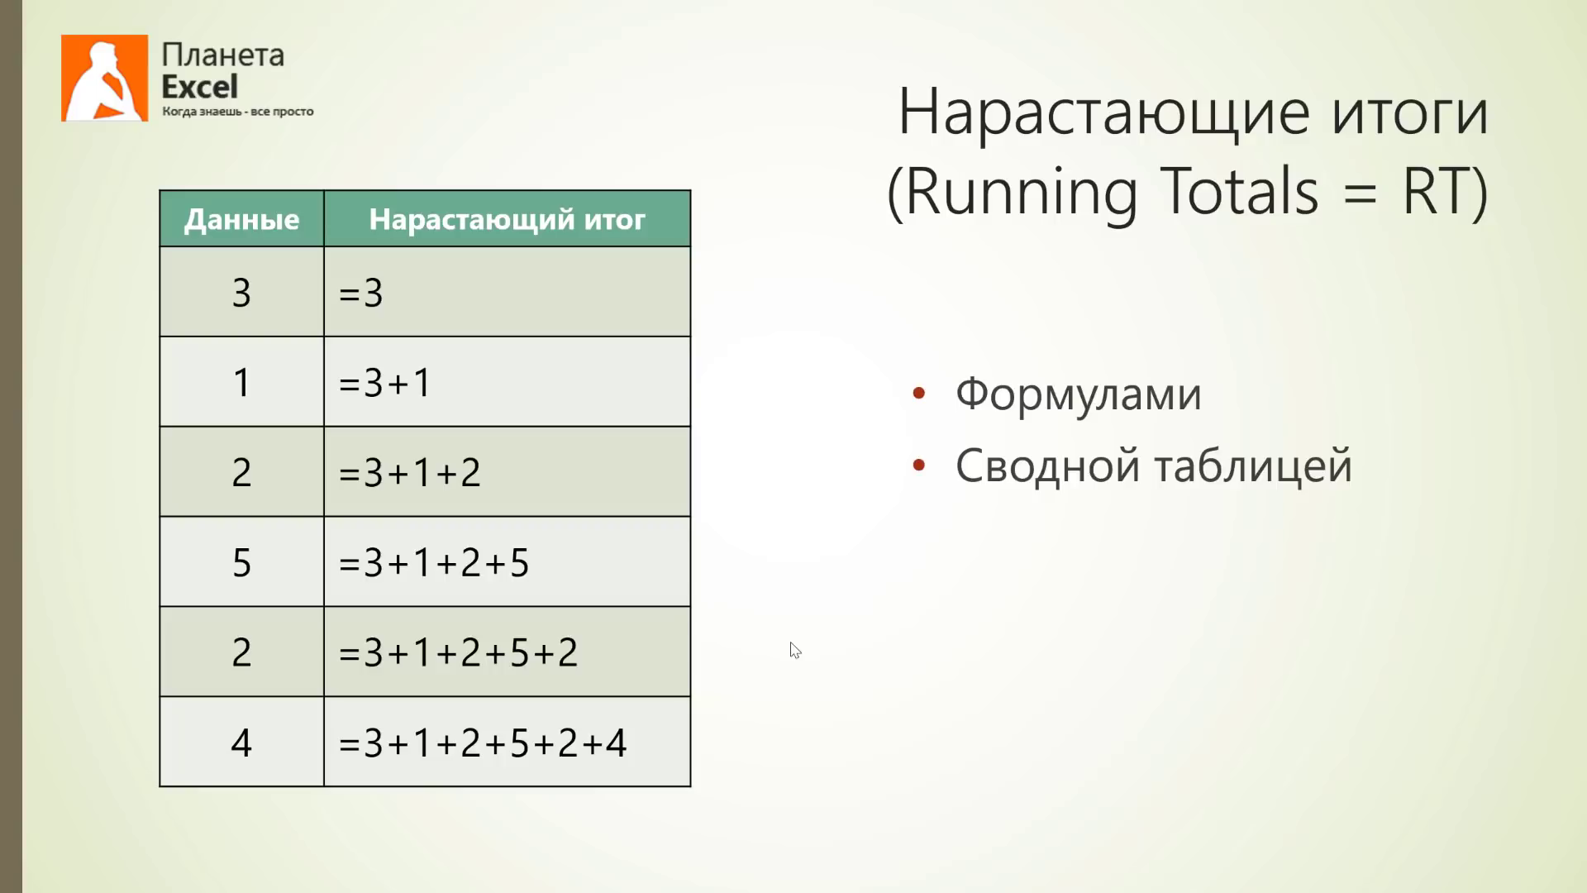
click(794, 649)
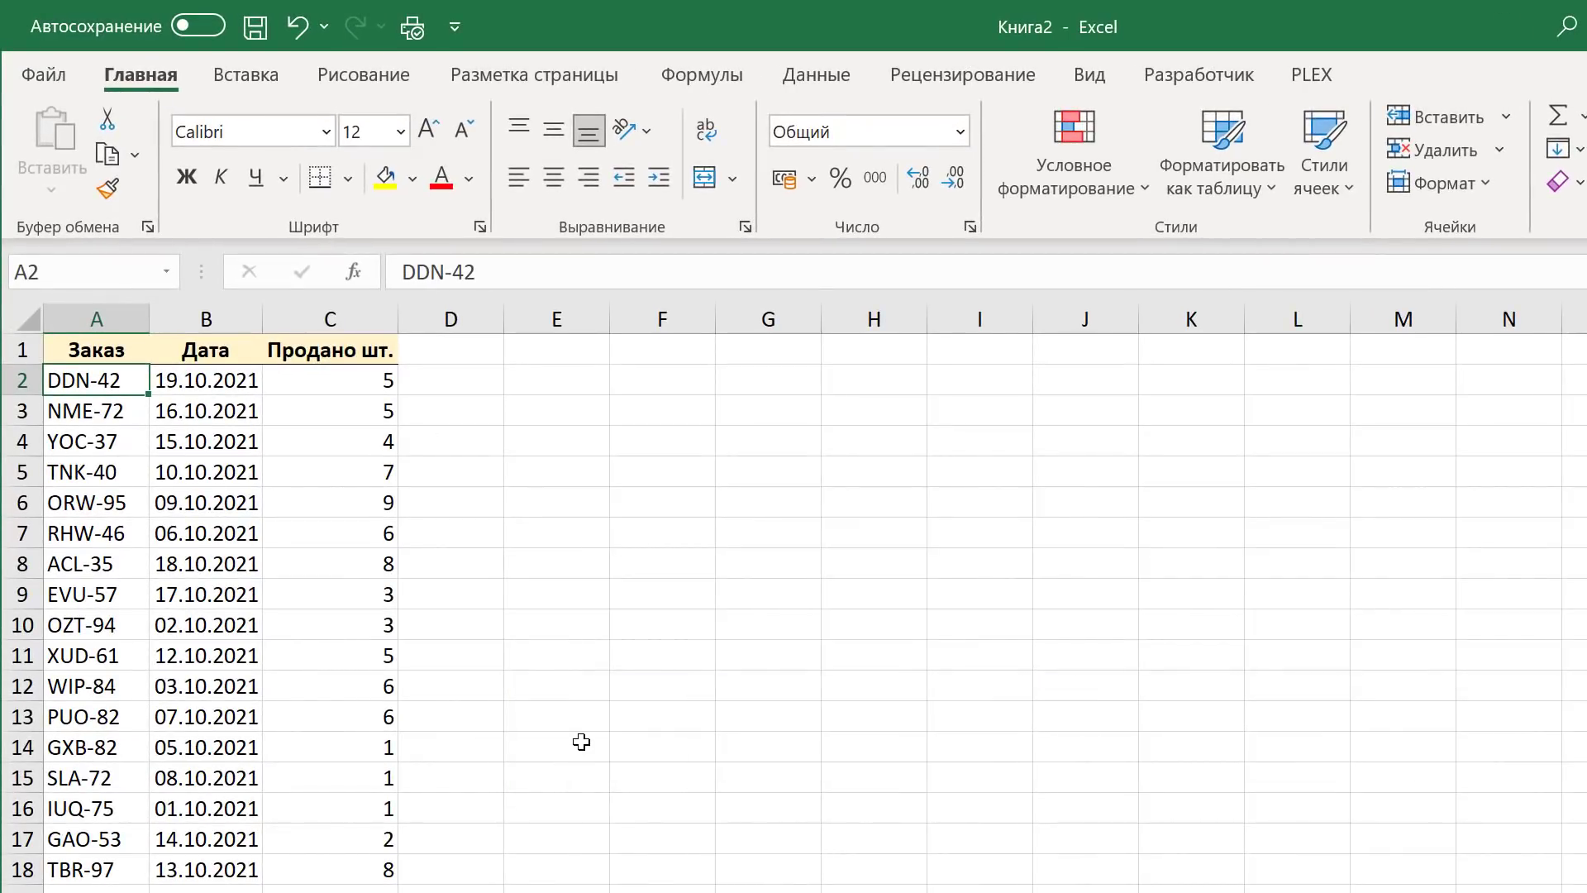
Sort the order table by the Дата column, oldest first.
click(195, 440)
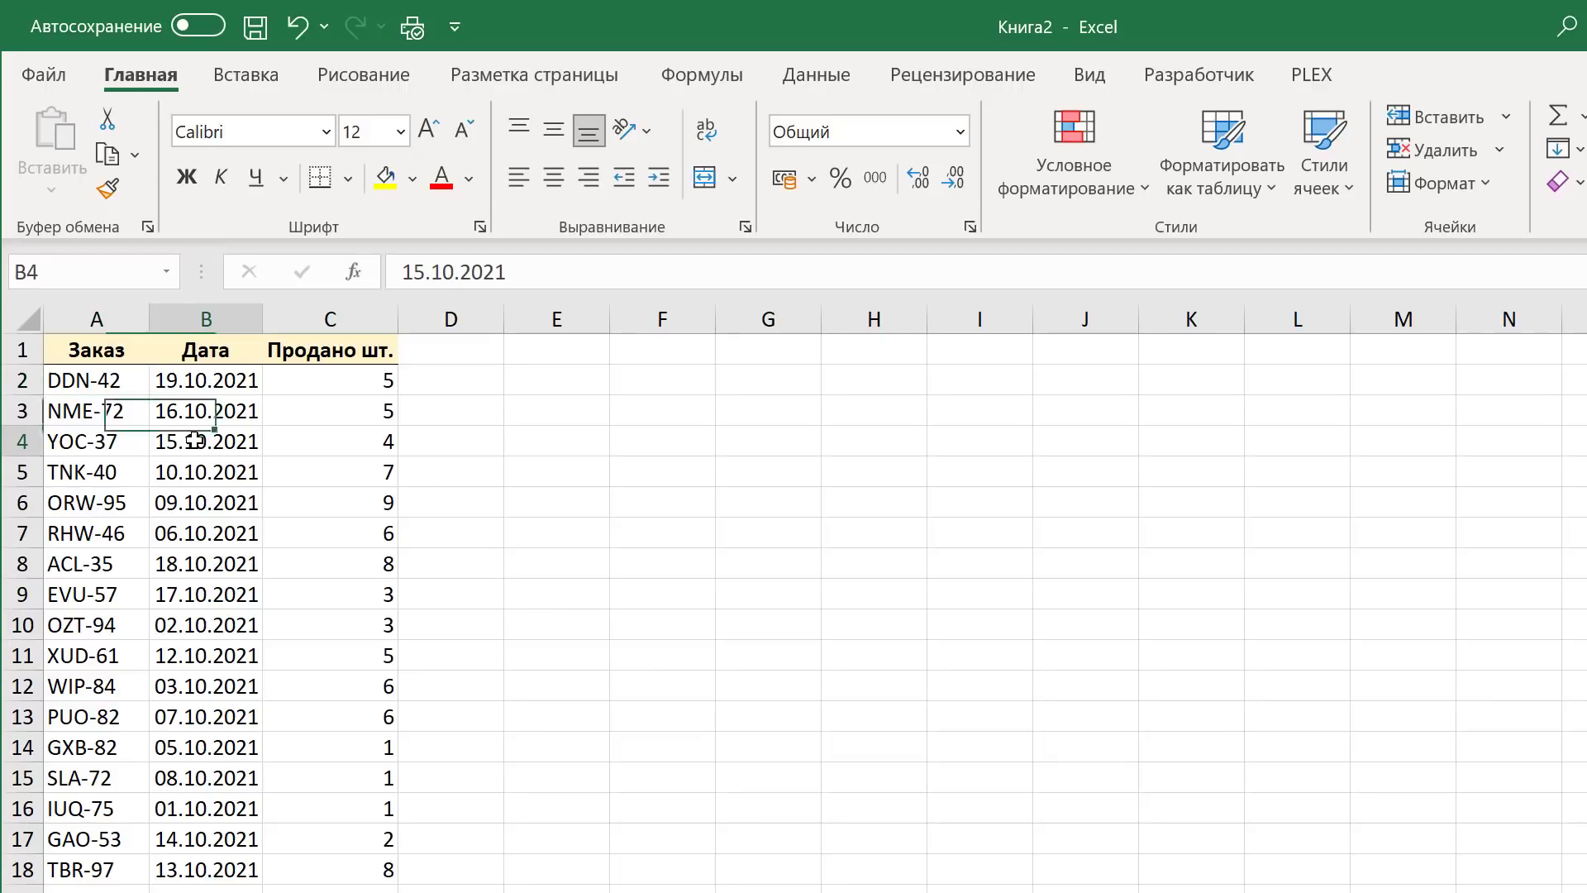
click(794, 78)
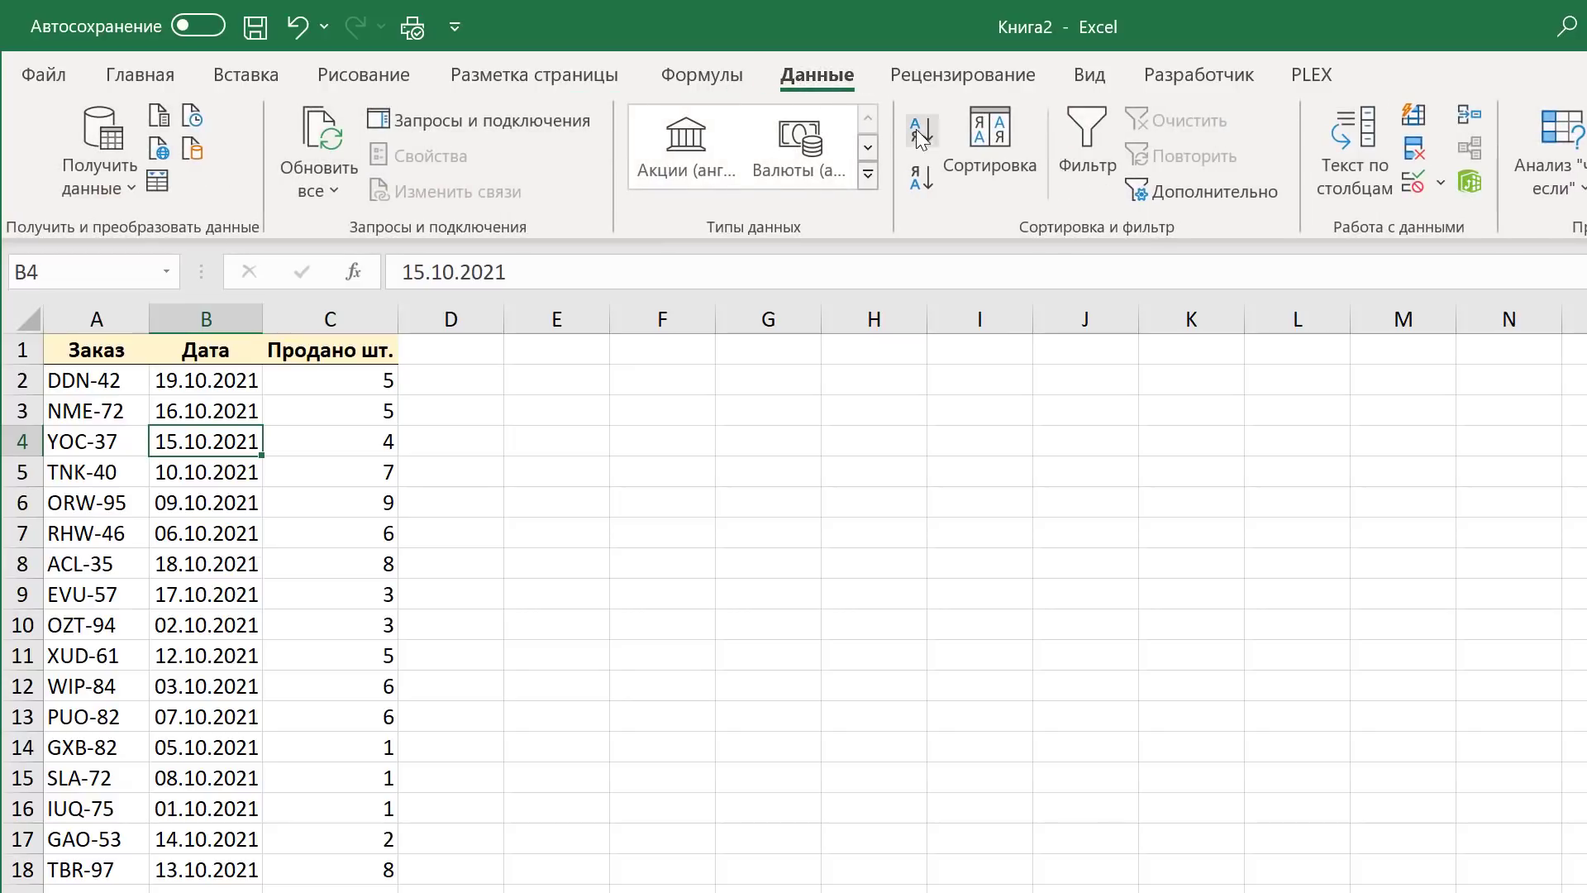
click(918, 136)
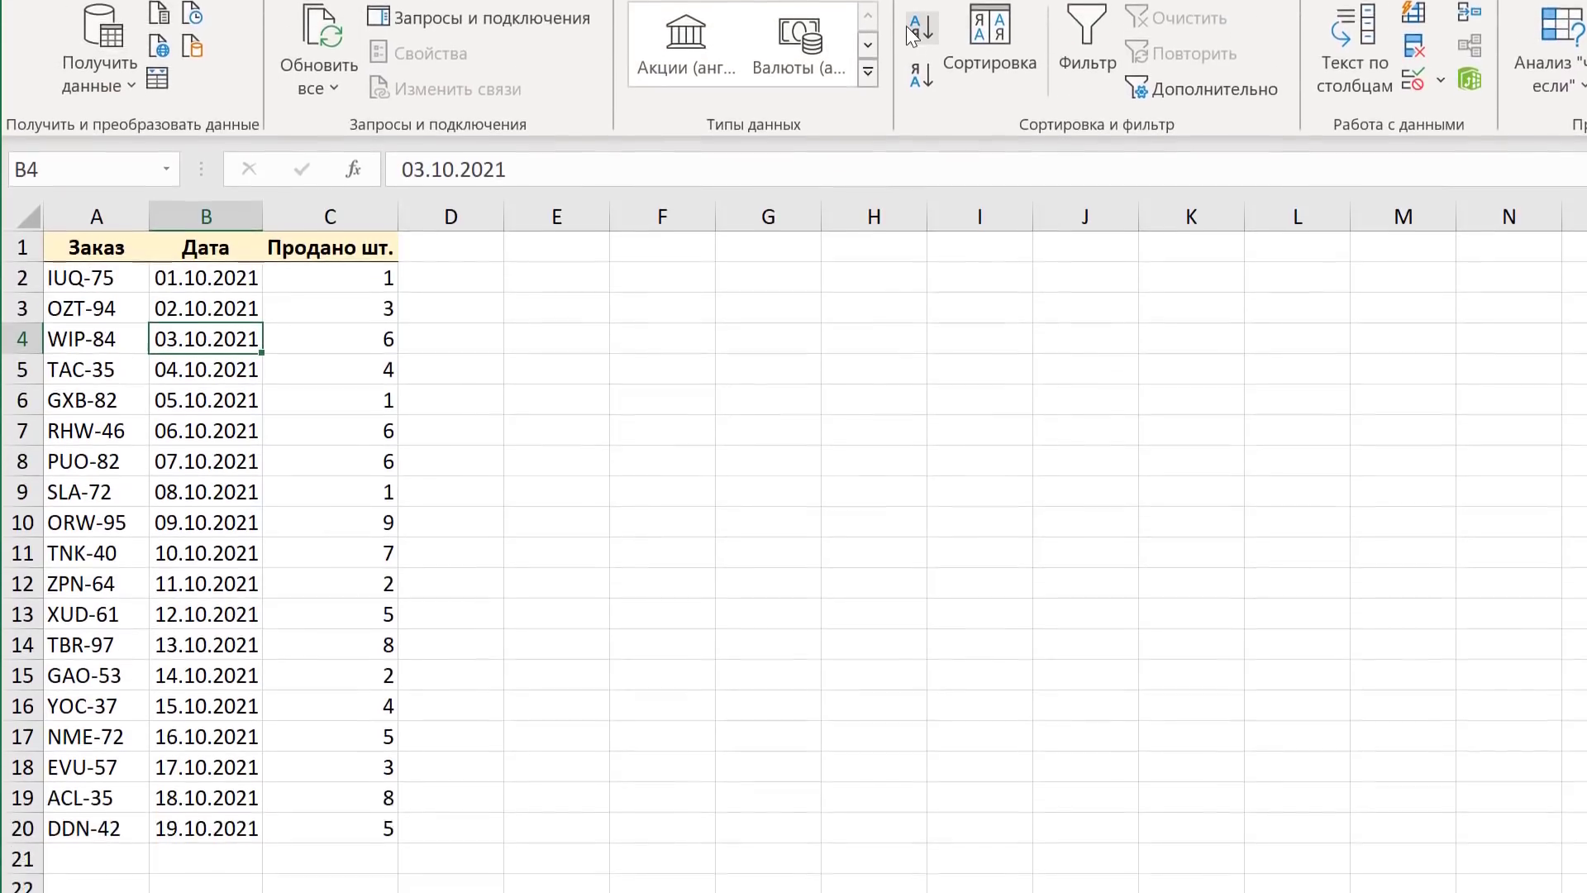
Enter the running-total formula =СУММ($C$2:C2) in D2, locking the start reference.
click(471, 149)
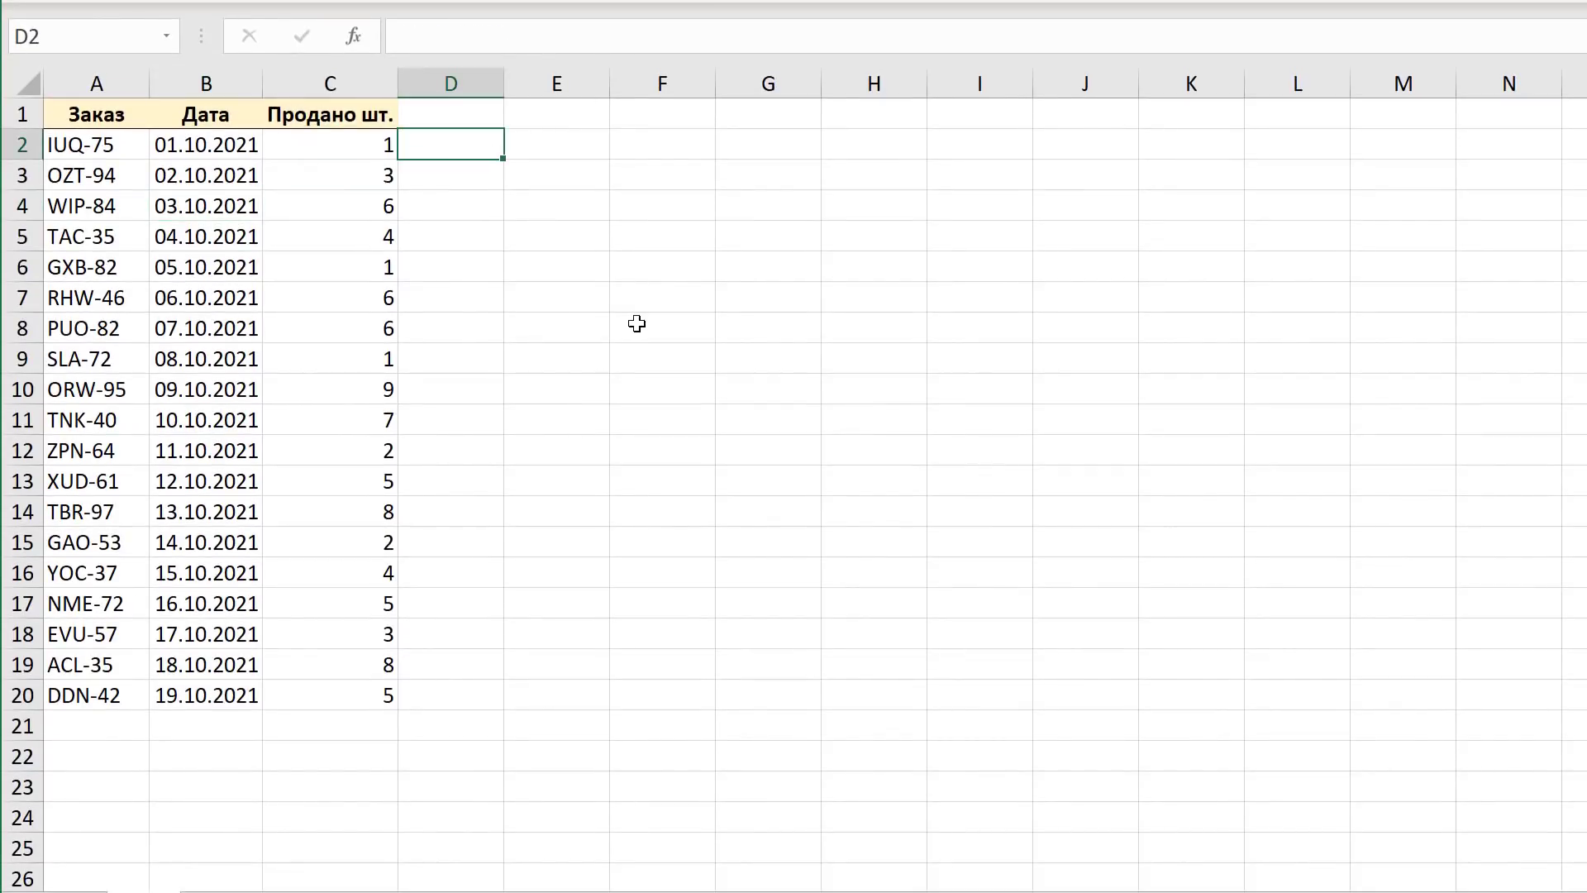
text(=)
text(Су)
key(Tab)
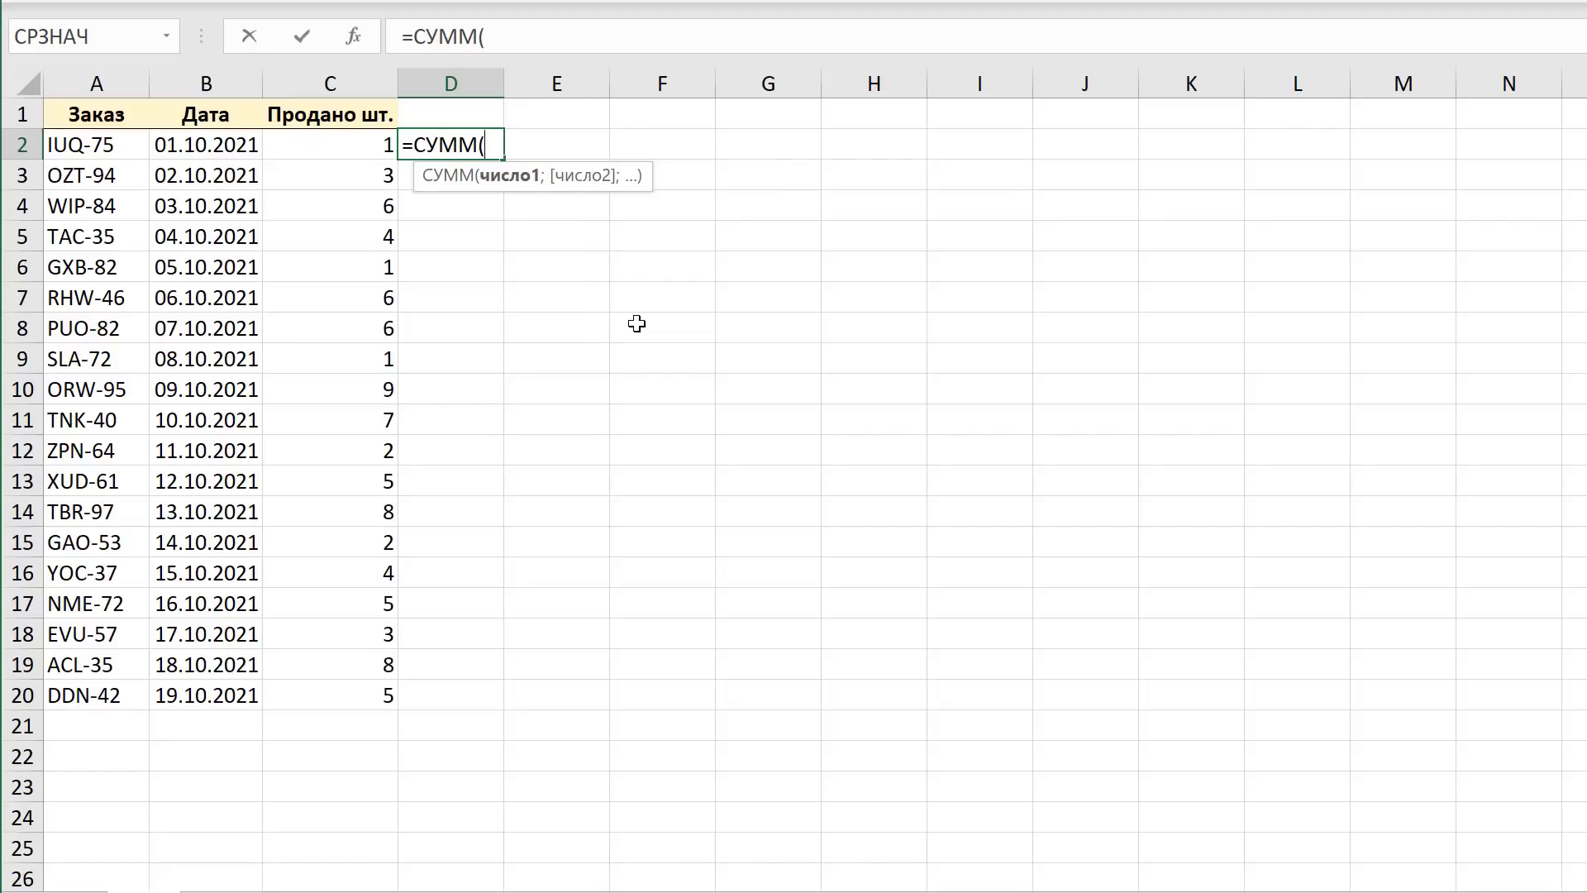
text(C2:)
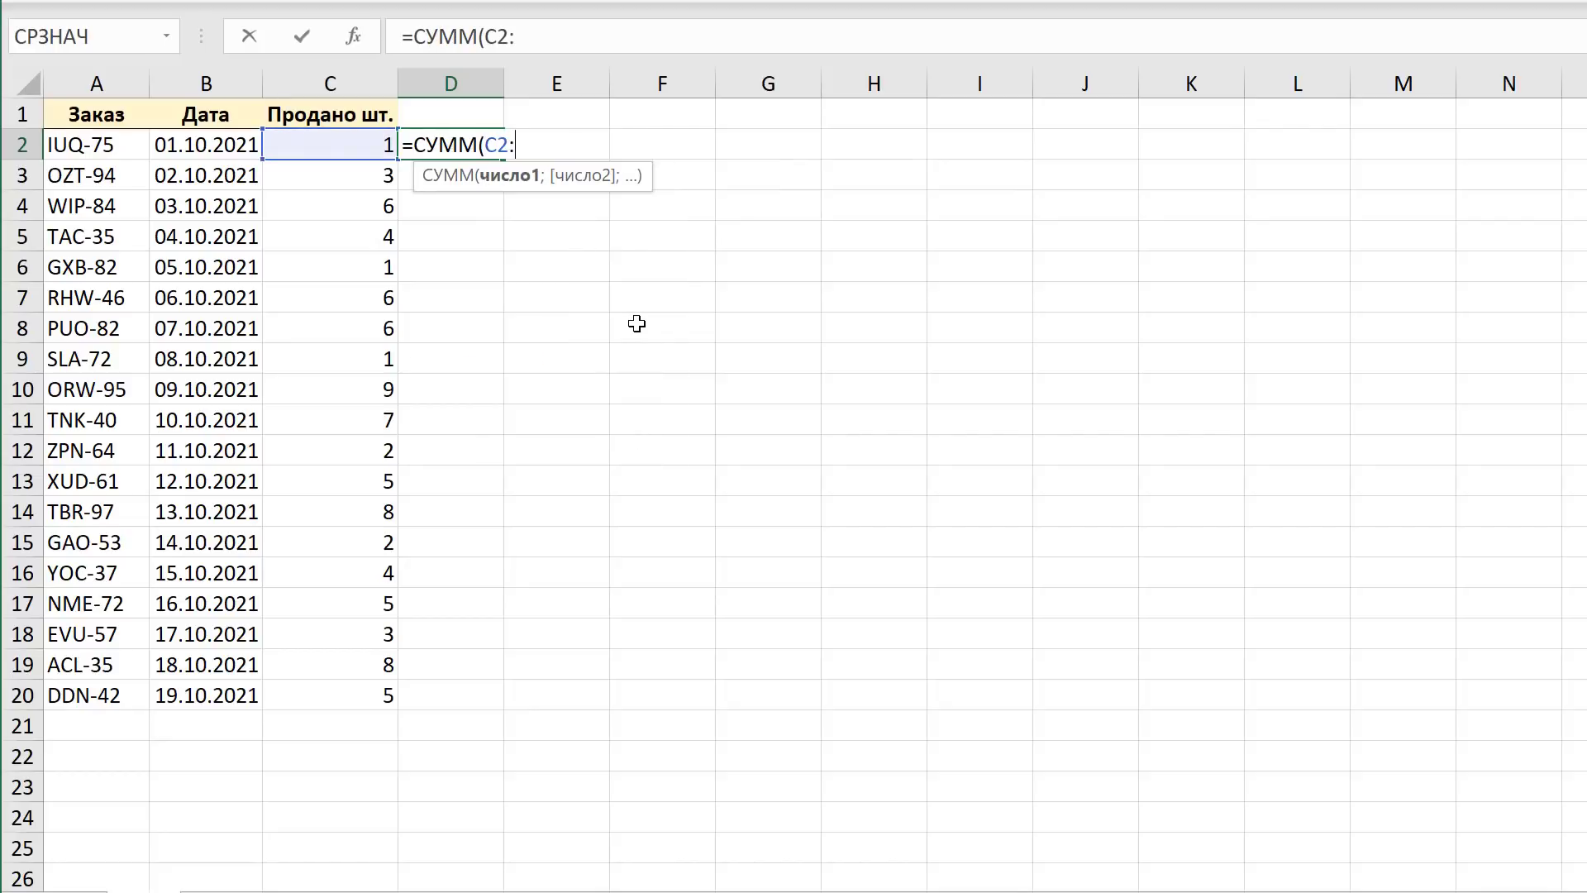
text(C2))
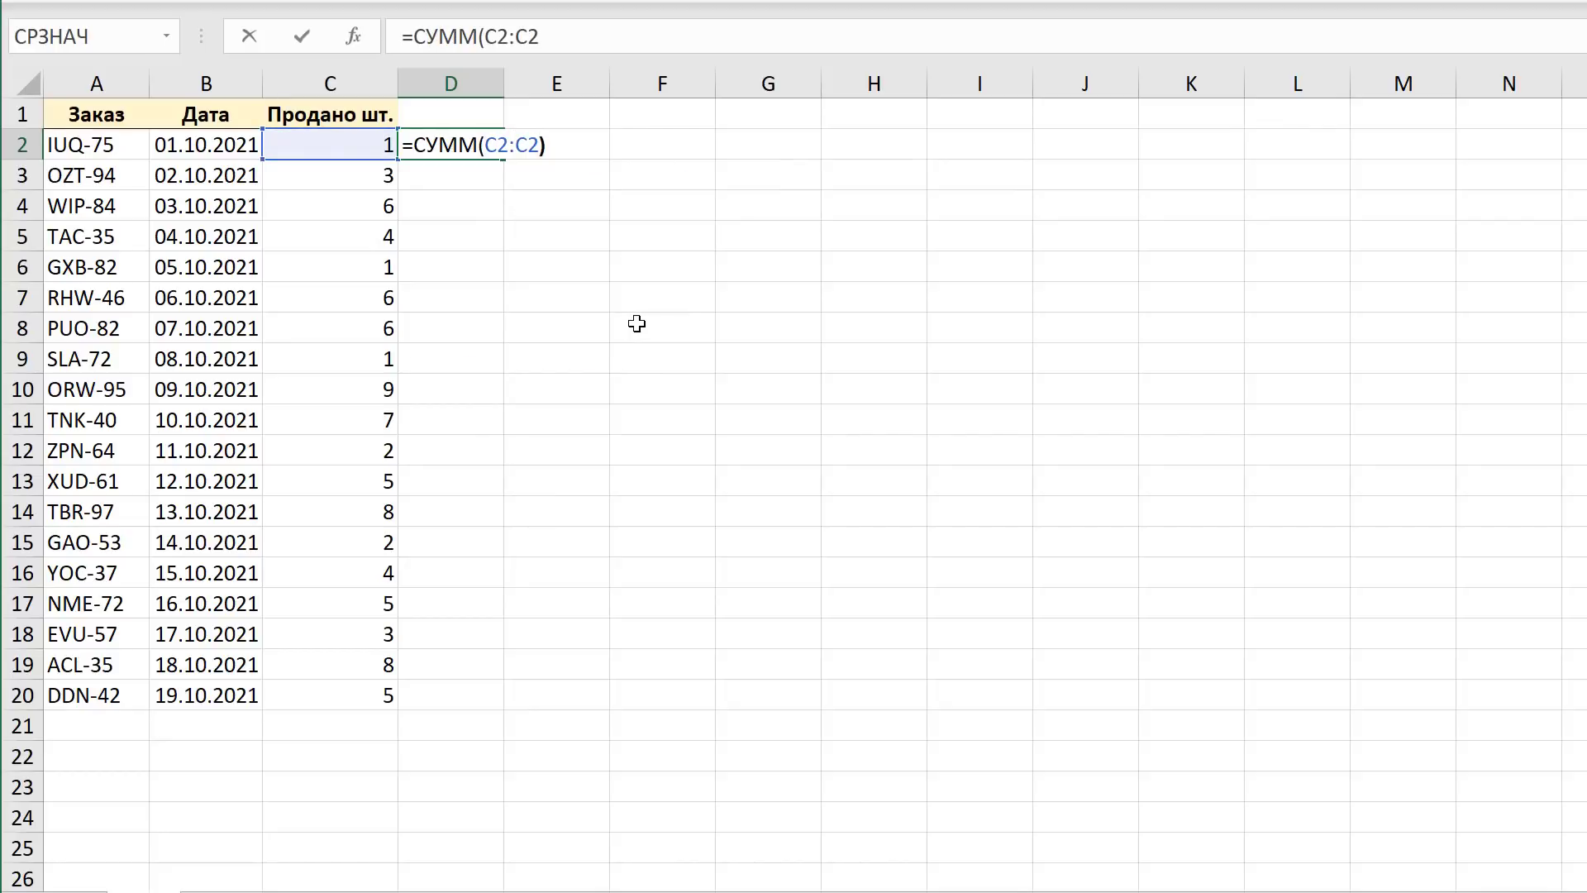
key(Left)
key(Left)
key(Left)
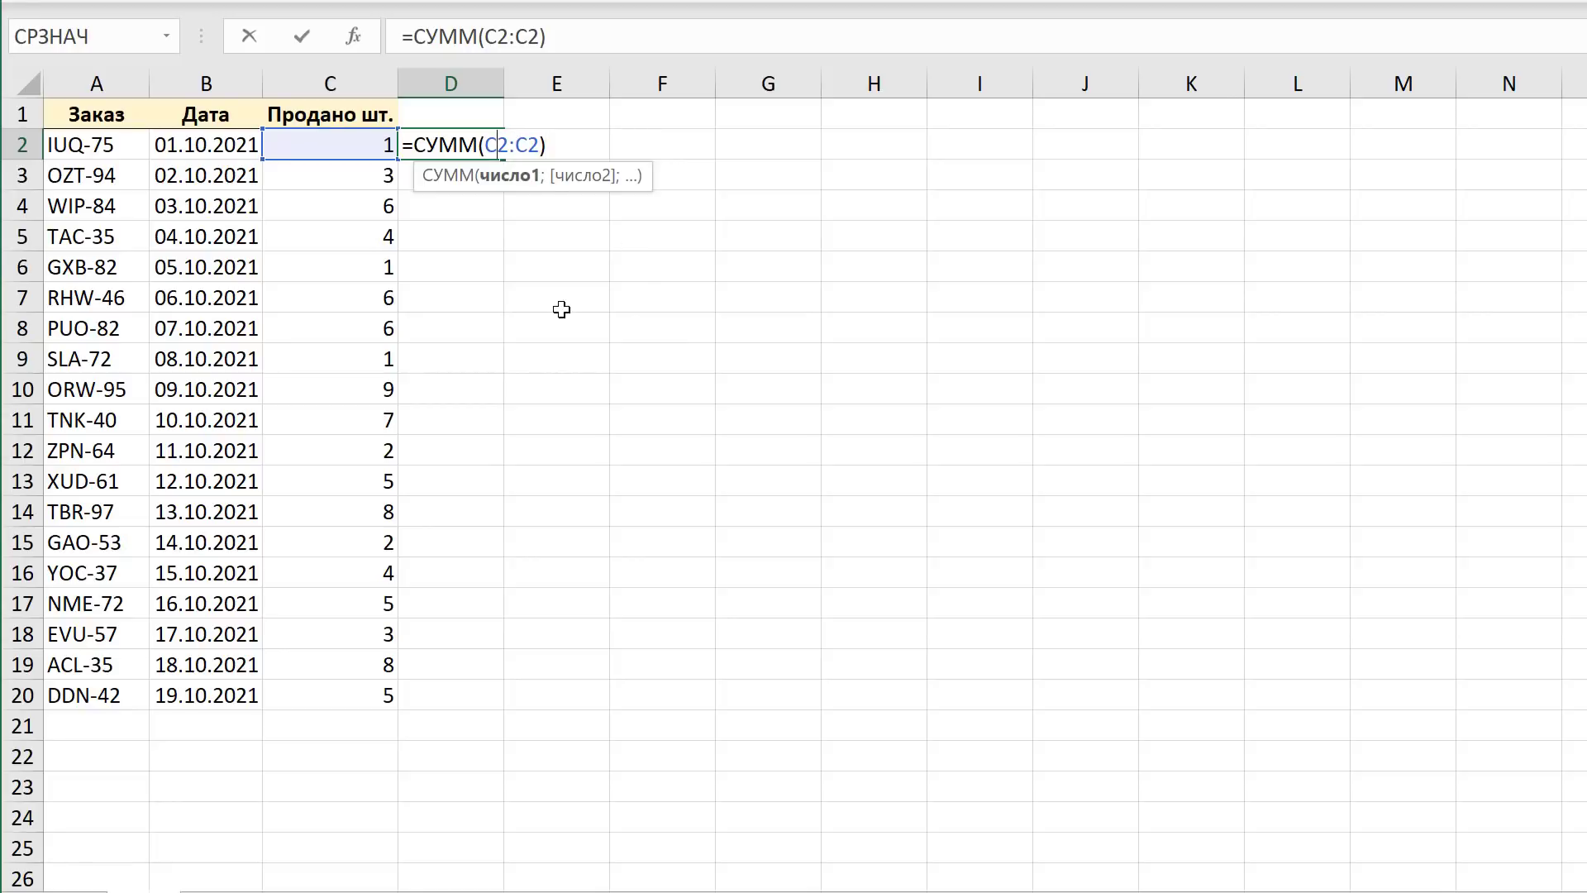
key(F4)
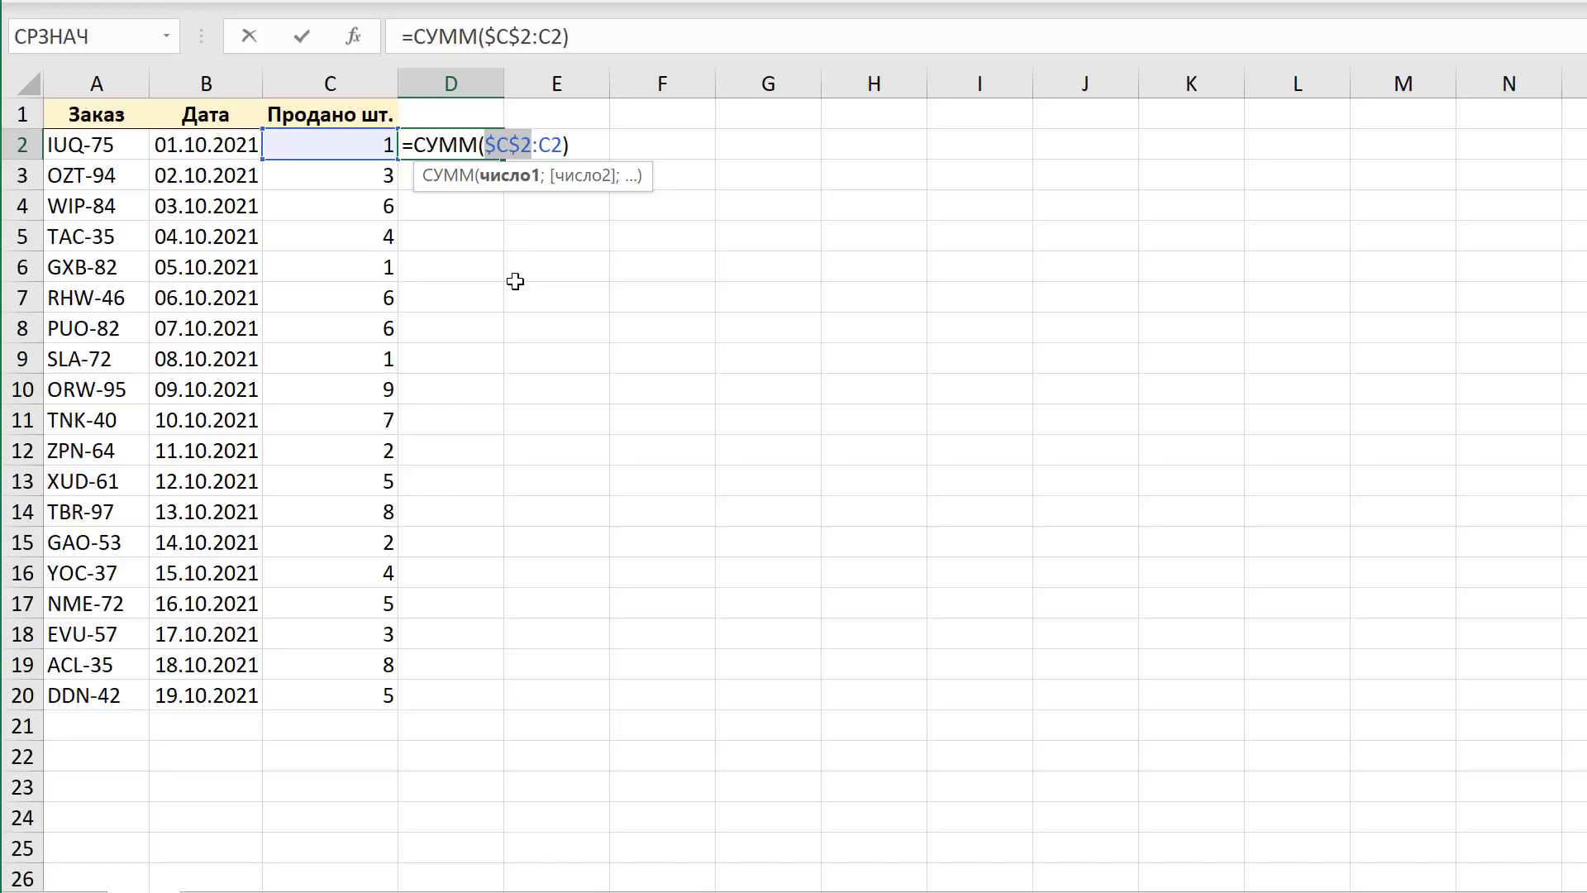
key(Return)
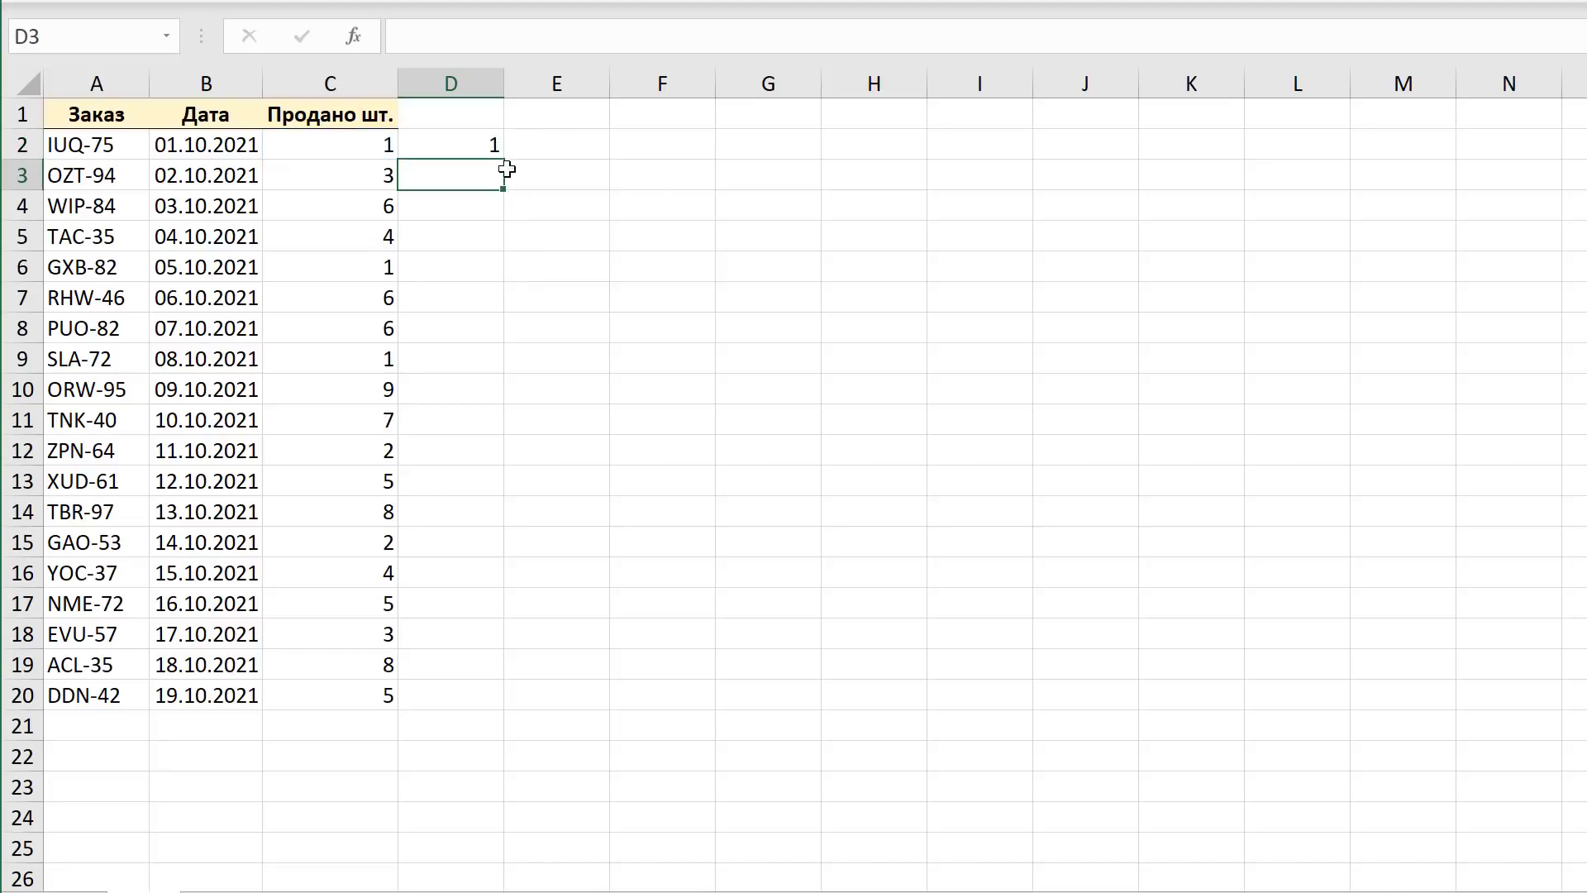
click(491, 146)
Fill the D2 running-total formula down through D20.
double_click(502, 160)
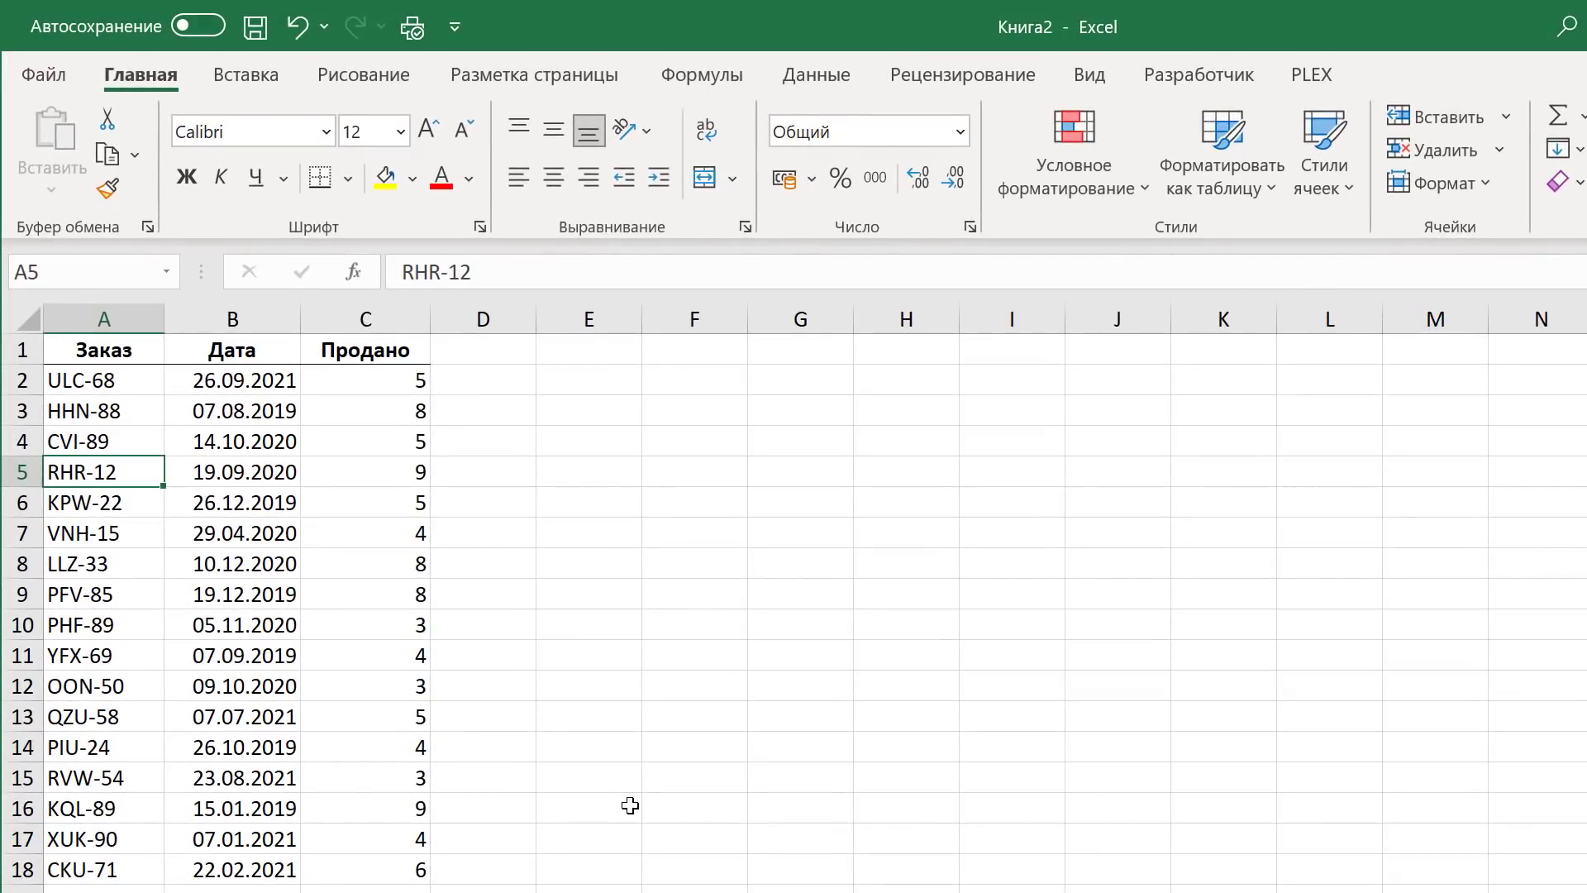
Format the order data as a table with headers, using a blue style.
key(ctrl+t)
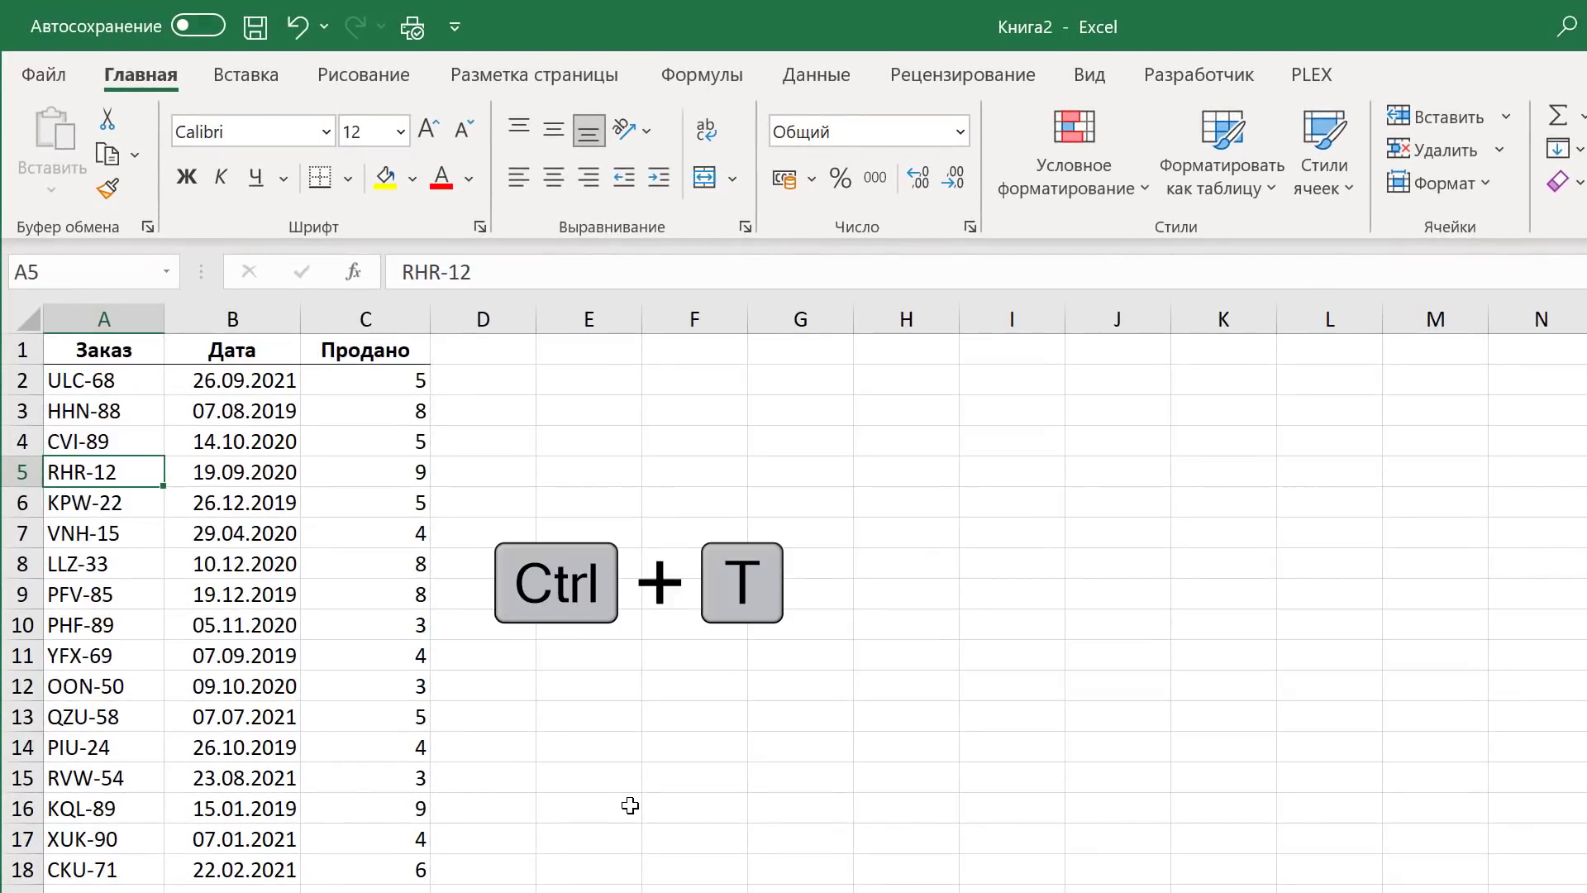
click(1268, 180)
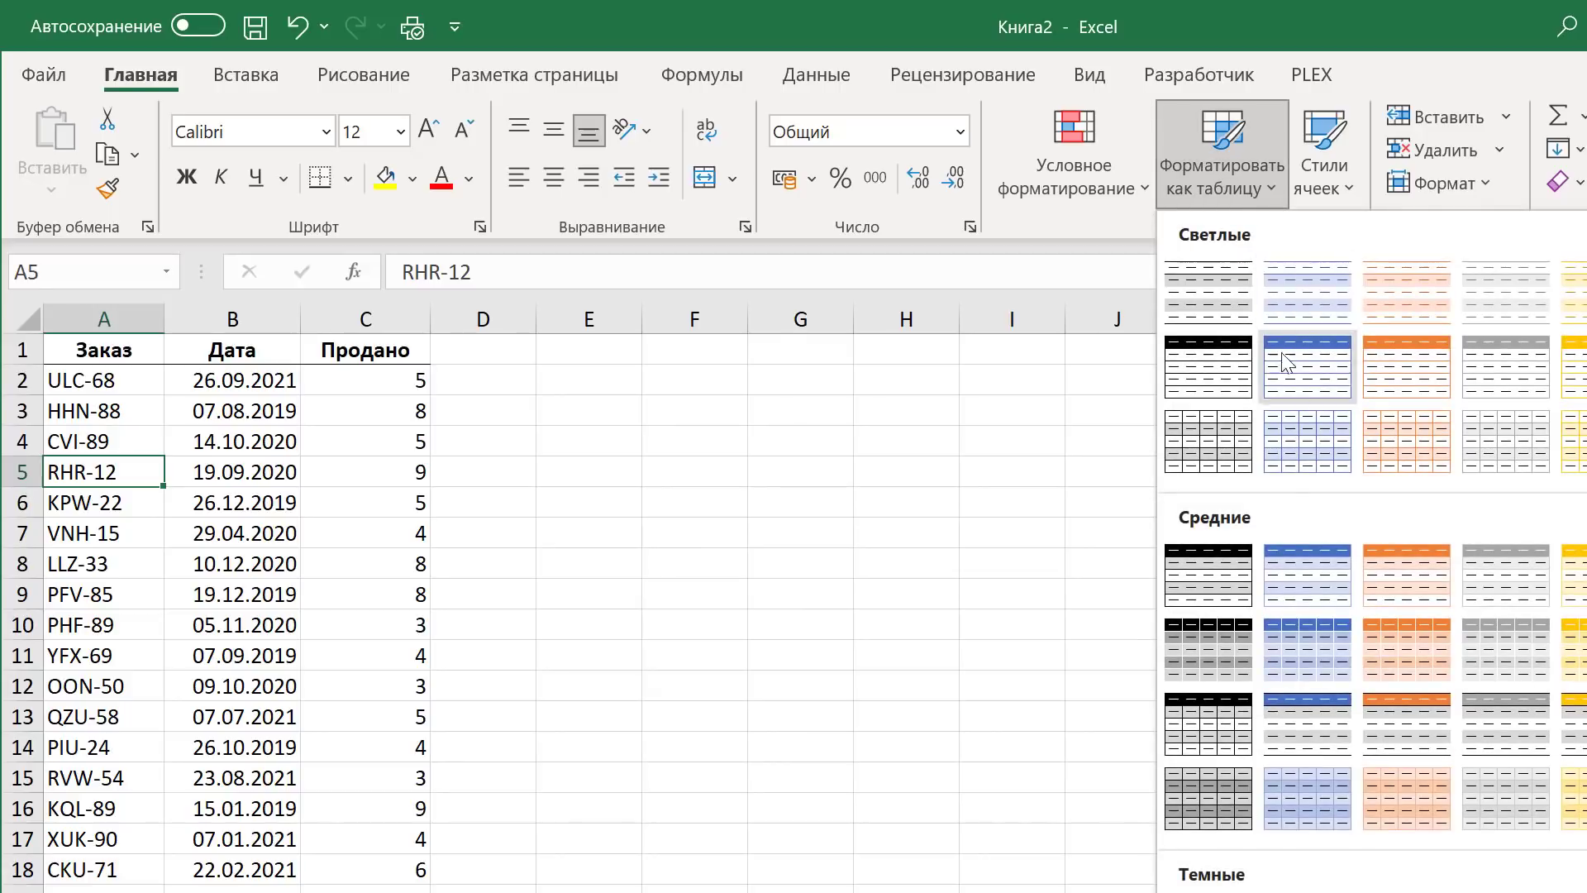
click(1300, 644)
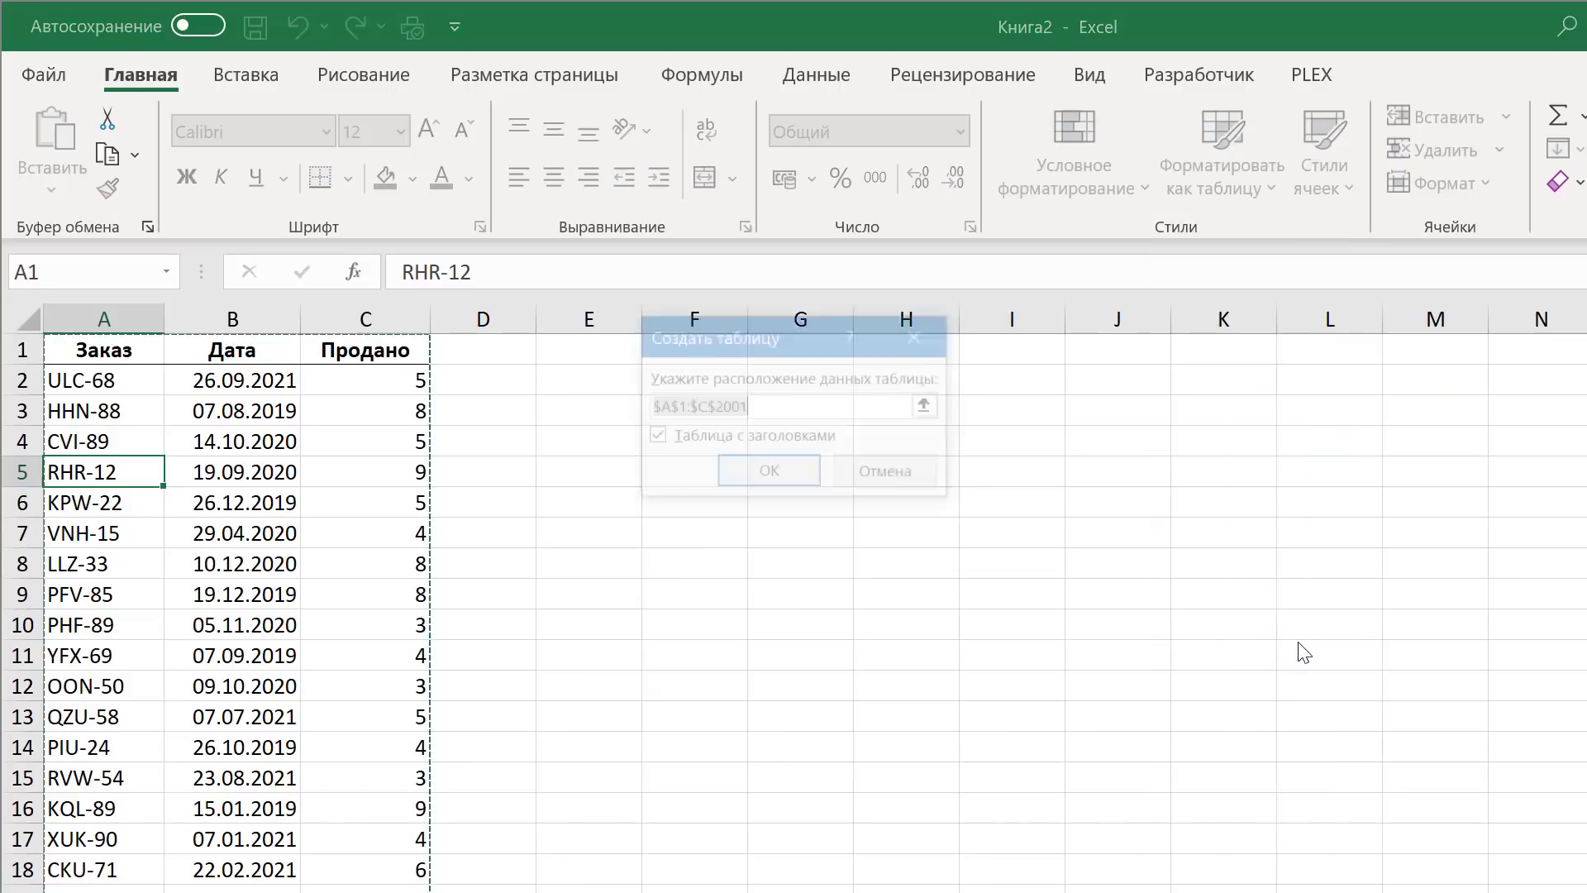
click(786, 479)
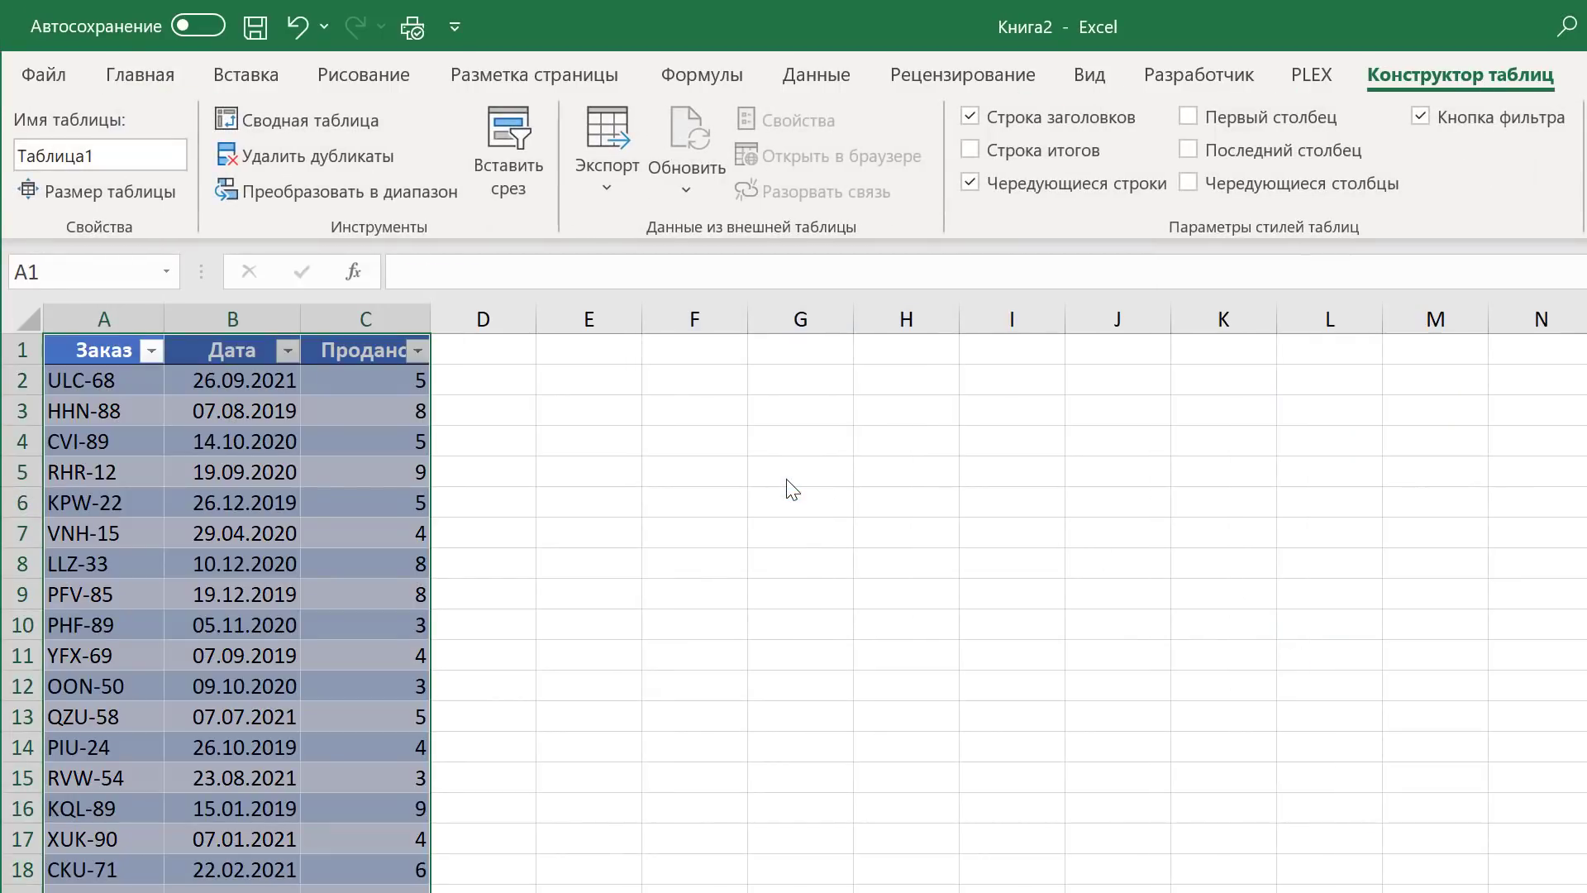
Insert an empty pivot table from the table at F1 on the existing sheet.
click(238, 75)
click(67, 121)
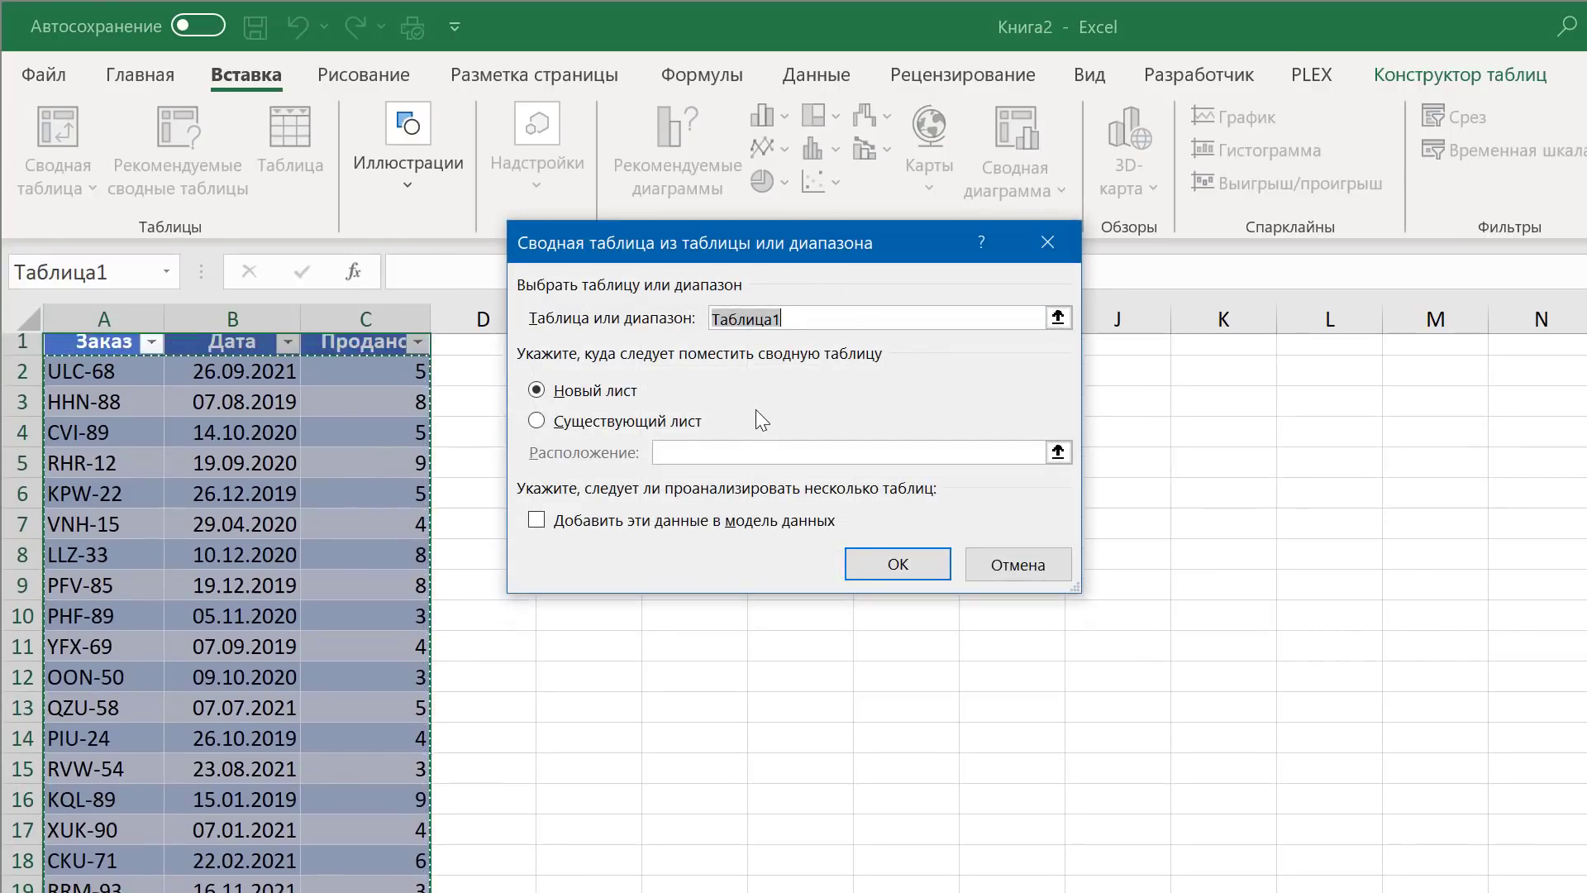
scroll(755, 409, up, 1)
mouse_move(773, 273)
mouse_down()
mouse_move(811, 317)
mouse_move(1177, 503)
mouse_up()
click(1009, 653)
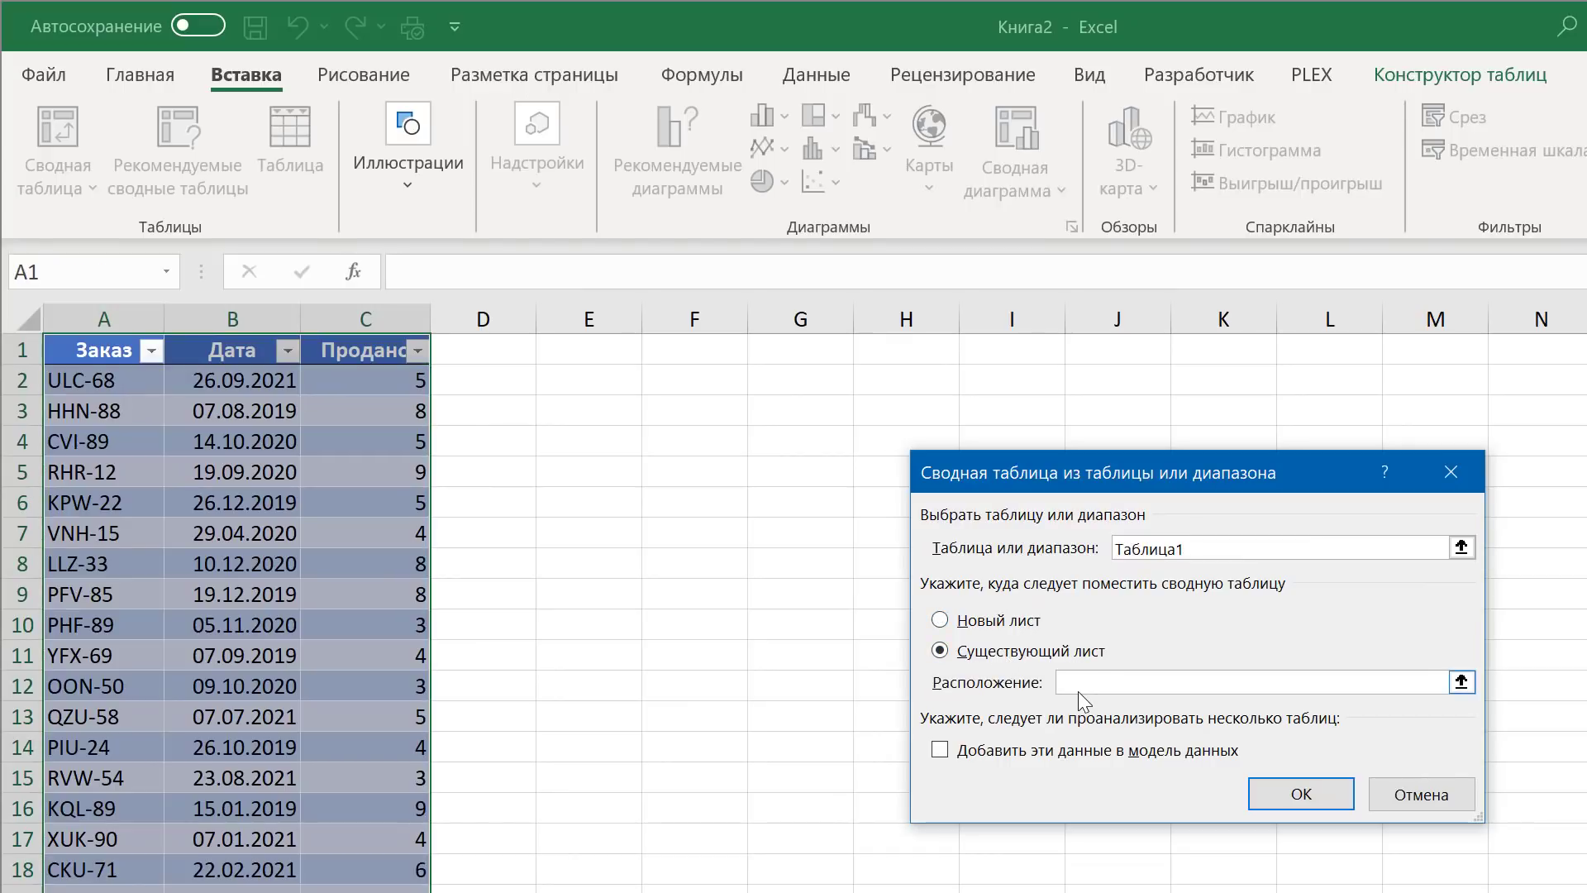
click(721, 354)
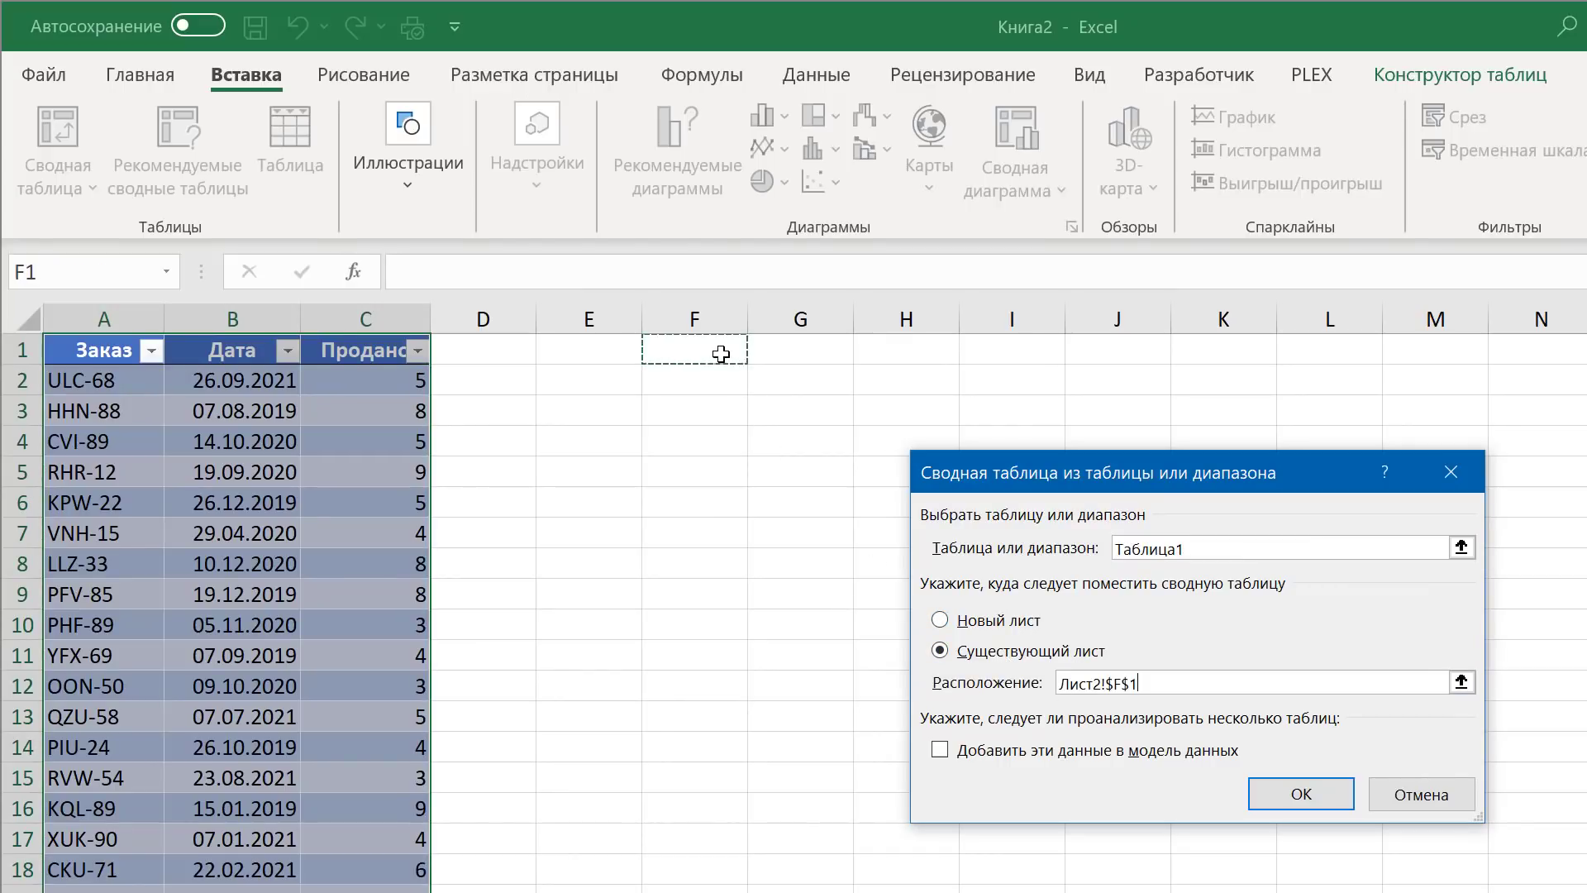
click(1294, 793)
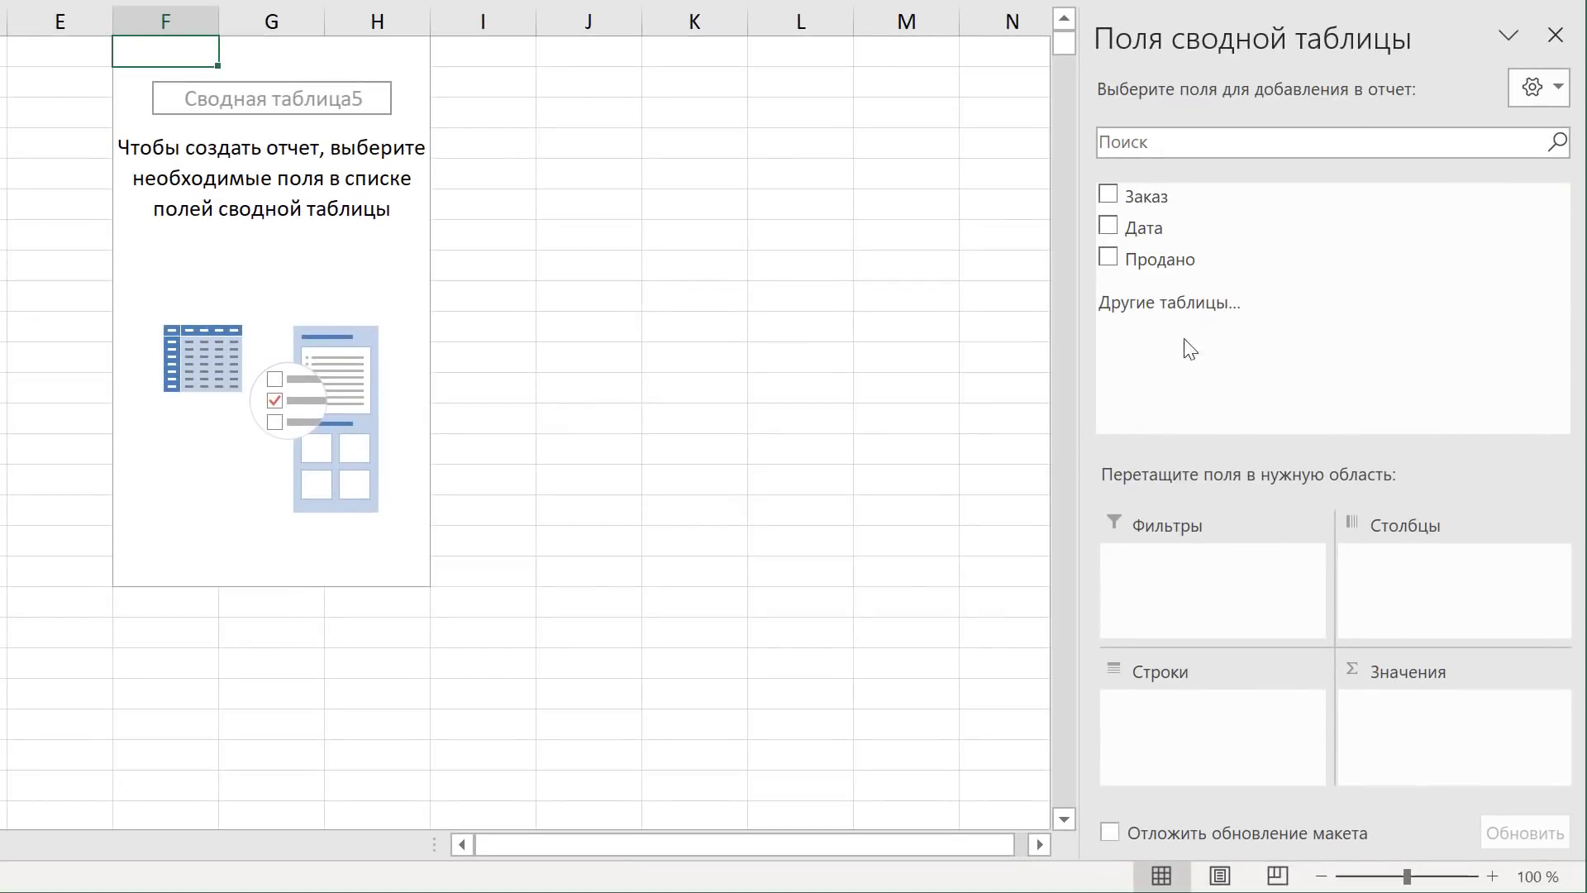
Put Дата in the pivot rows and summed Продано in values, expanding 2020 down to months.
drag(1174, 227, 1186, 735)
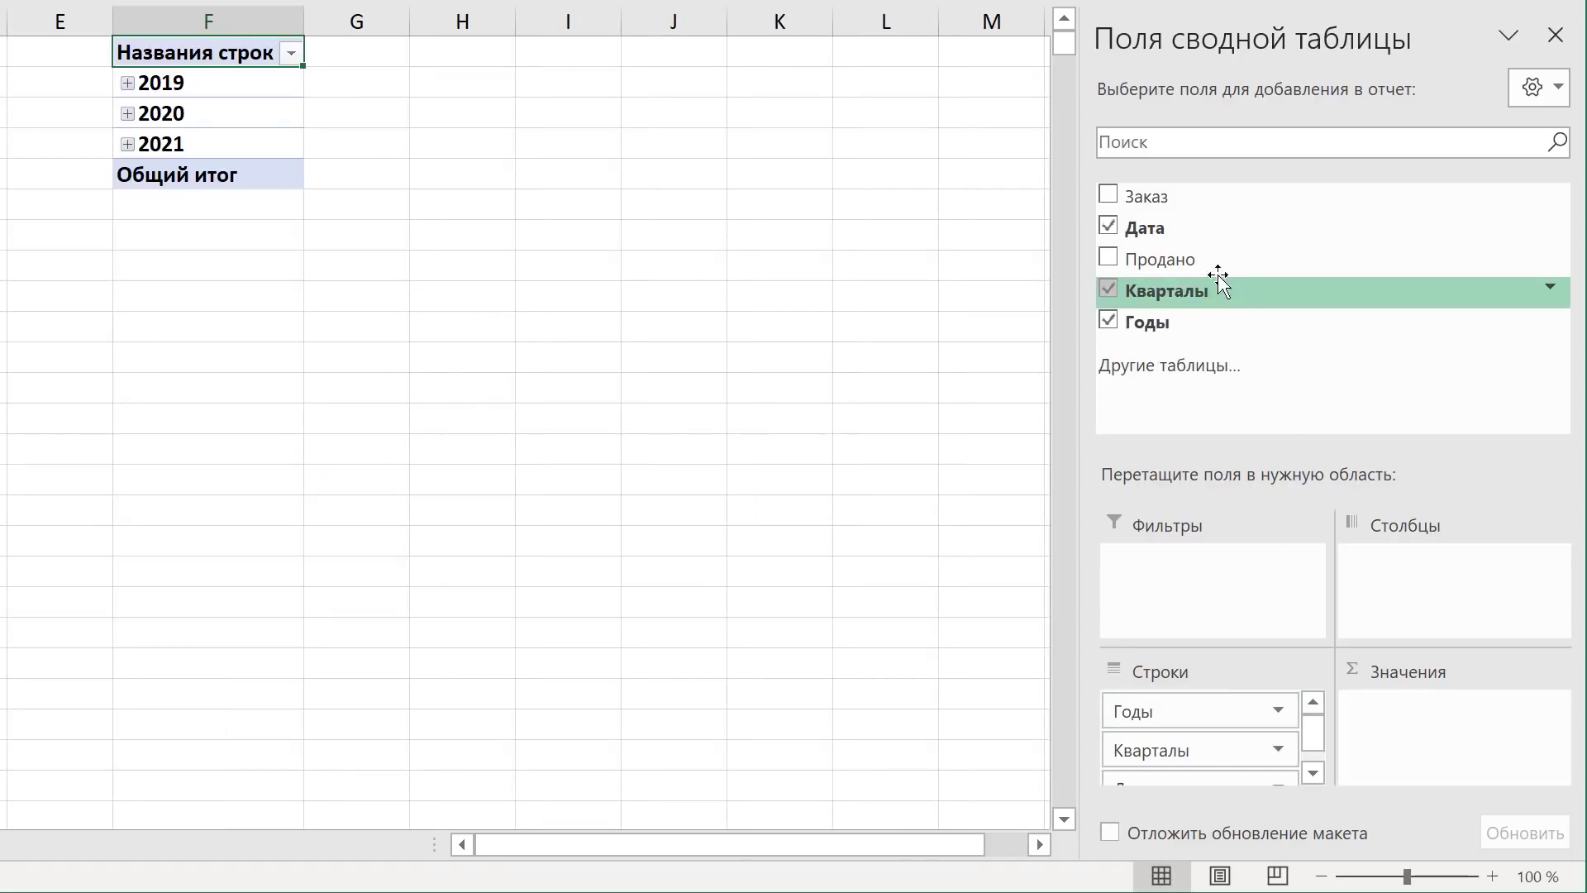
mouse_move(1179, 257)
mouse_down()
mouse_move(1346, 372)
mouse_move(1409, 732)
mouse_up()
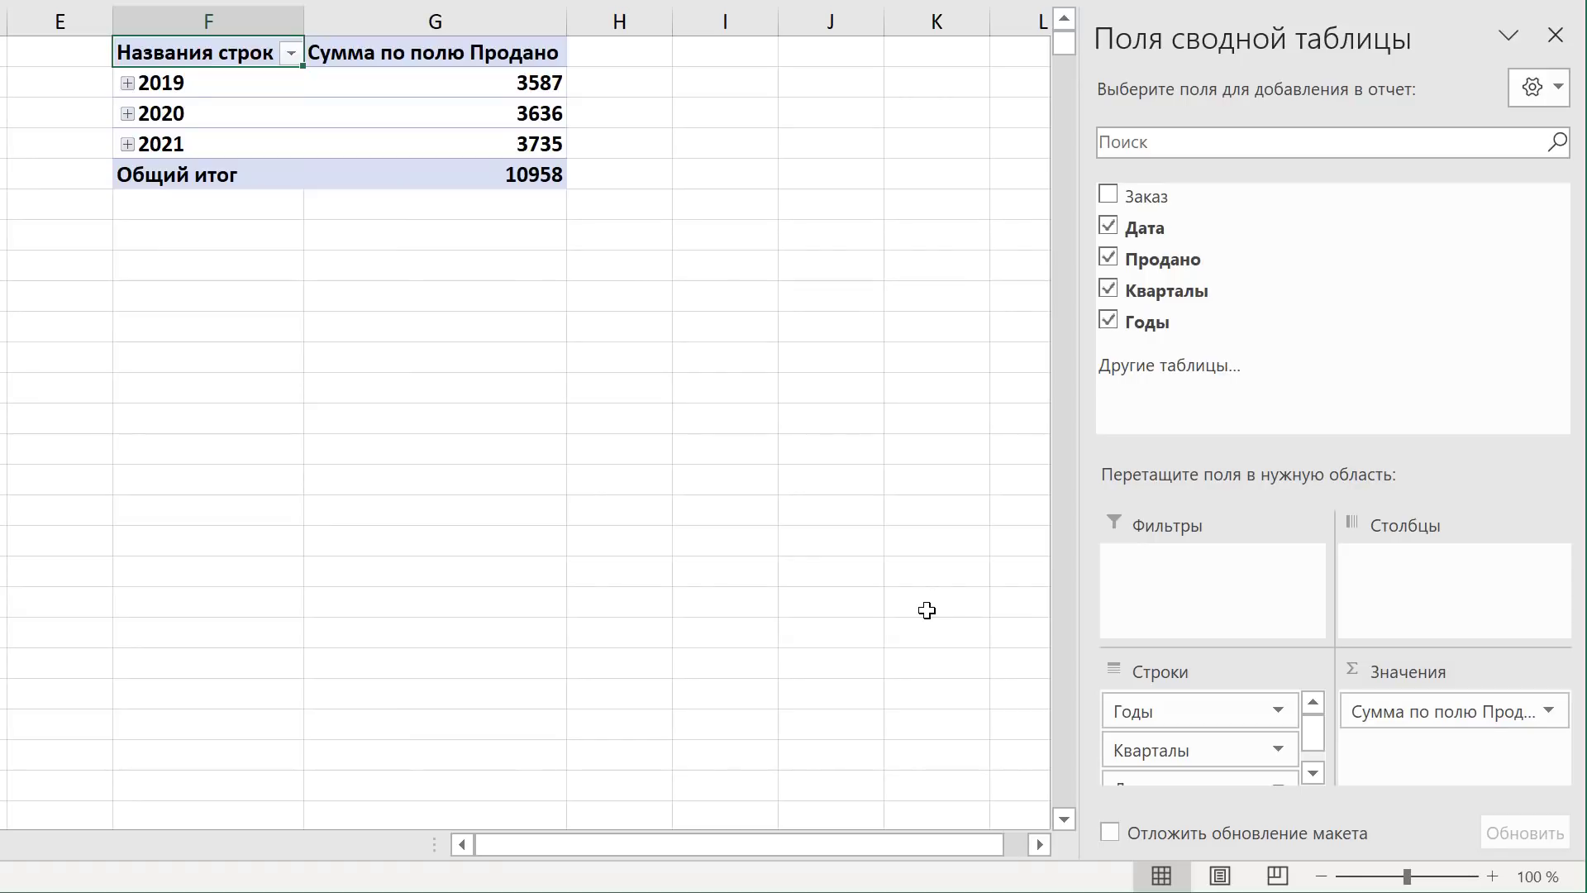
click(128, 113)
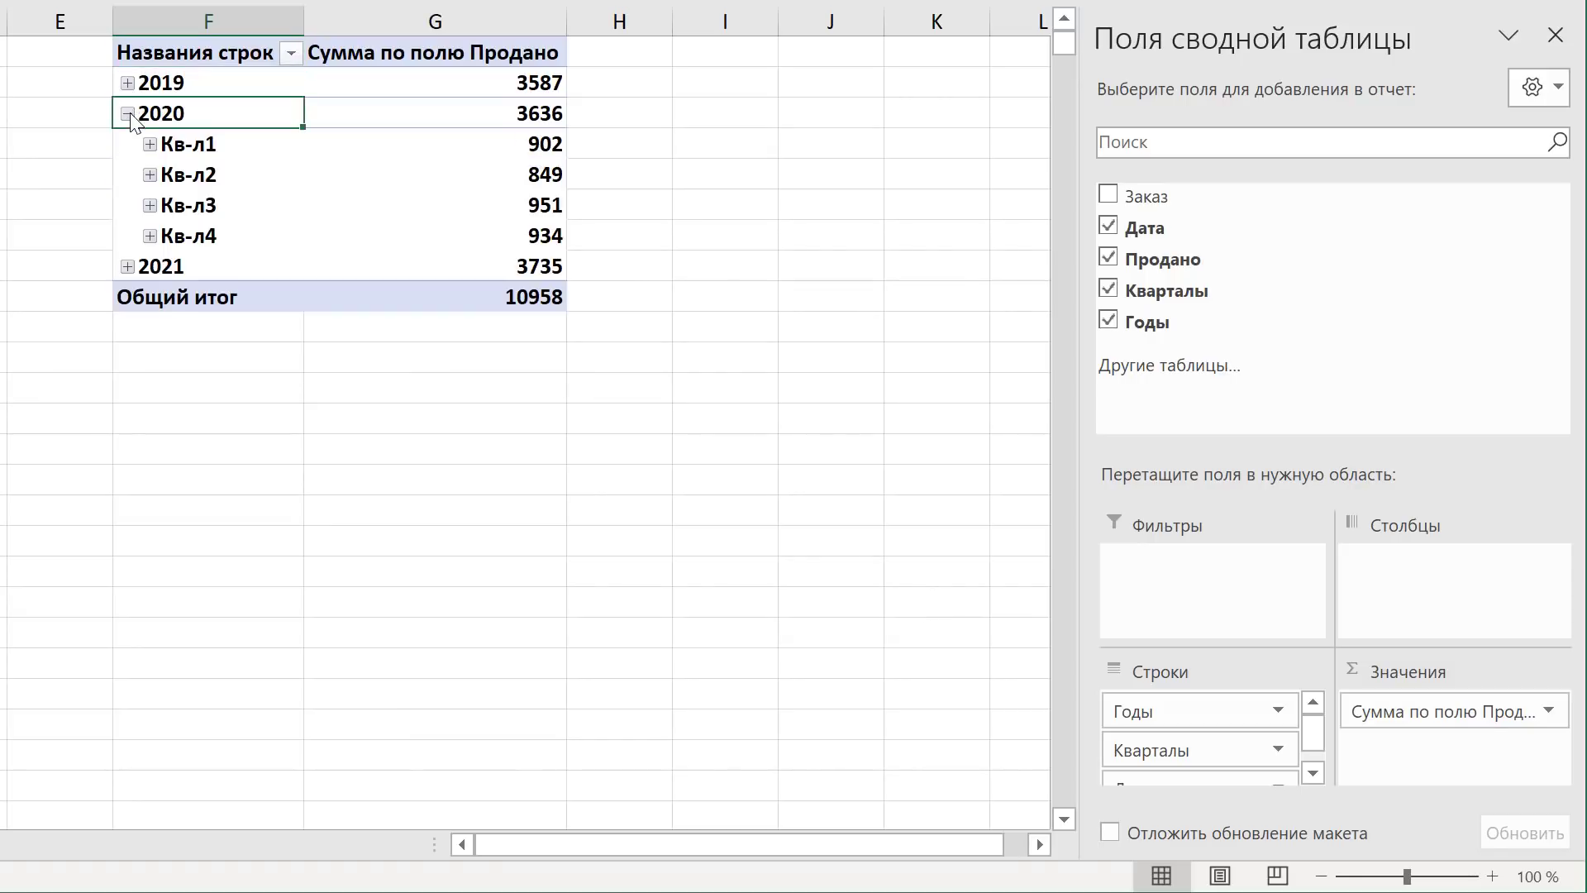
click(151, 176)
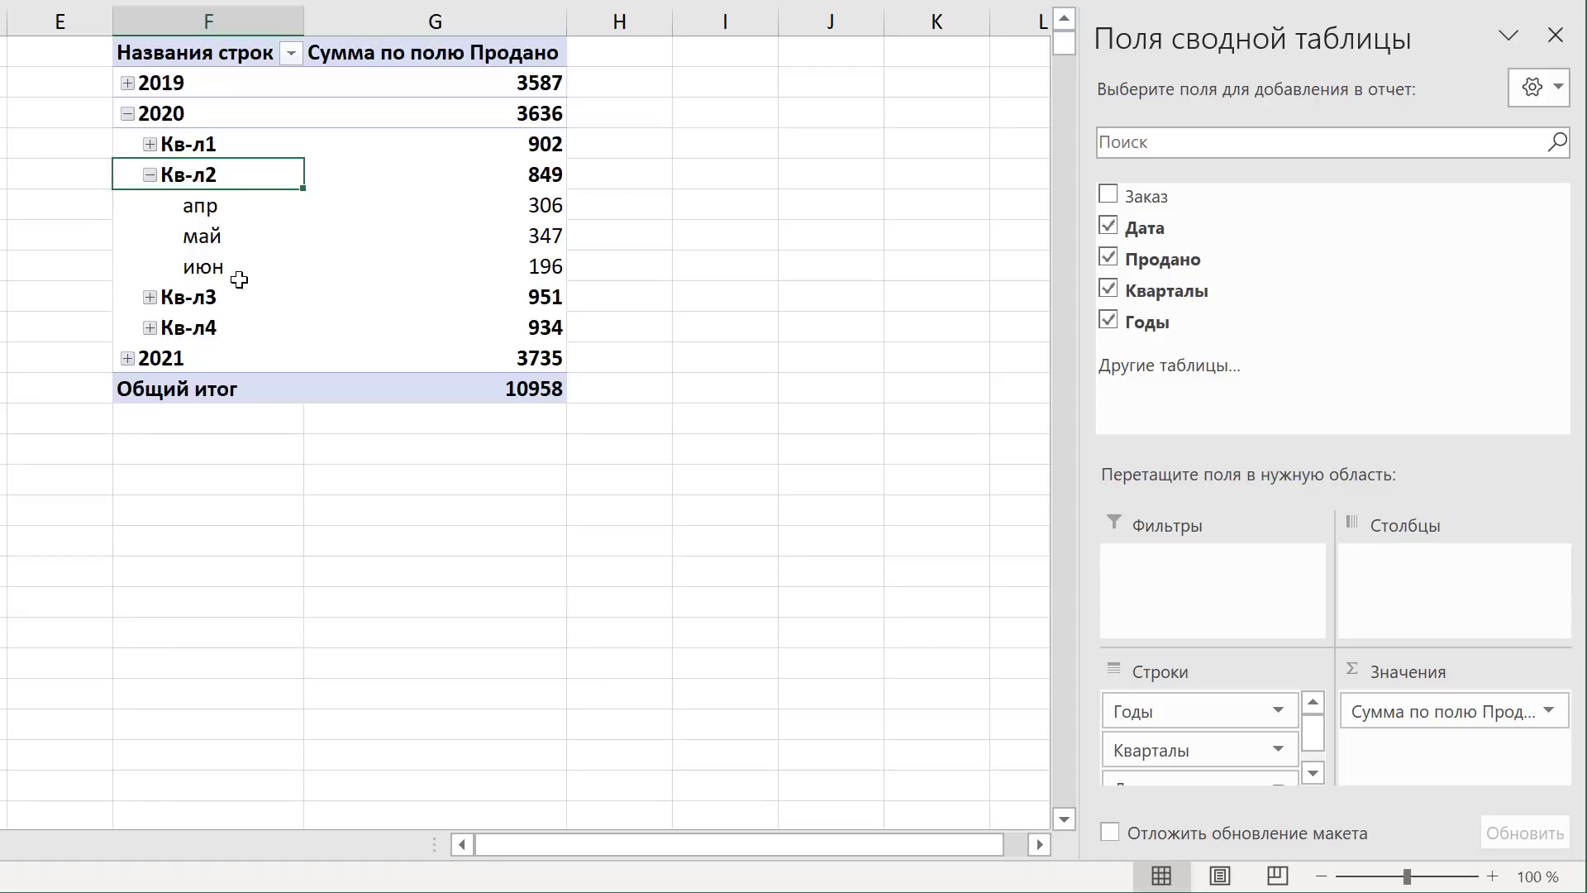
Regroup the dates by Месяцы only, removing Кварталы and Годы.
right_click(224, 238)
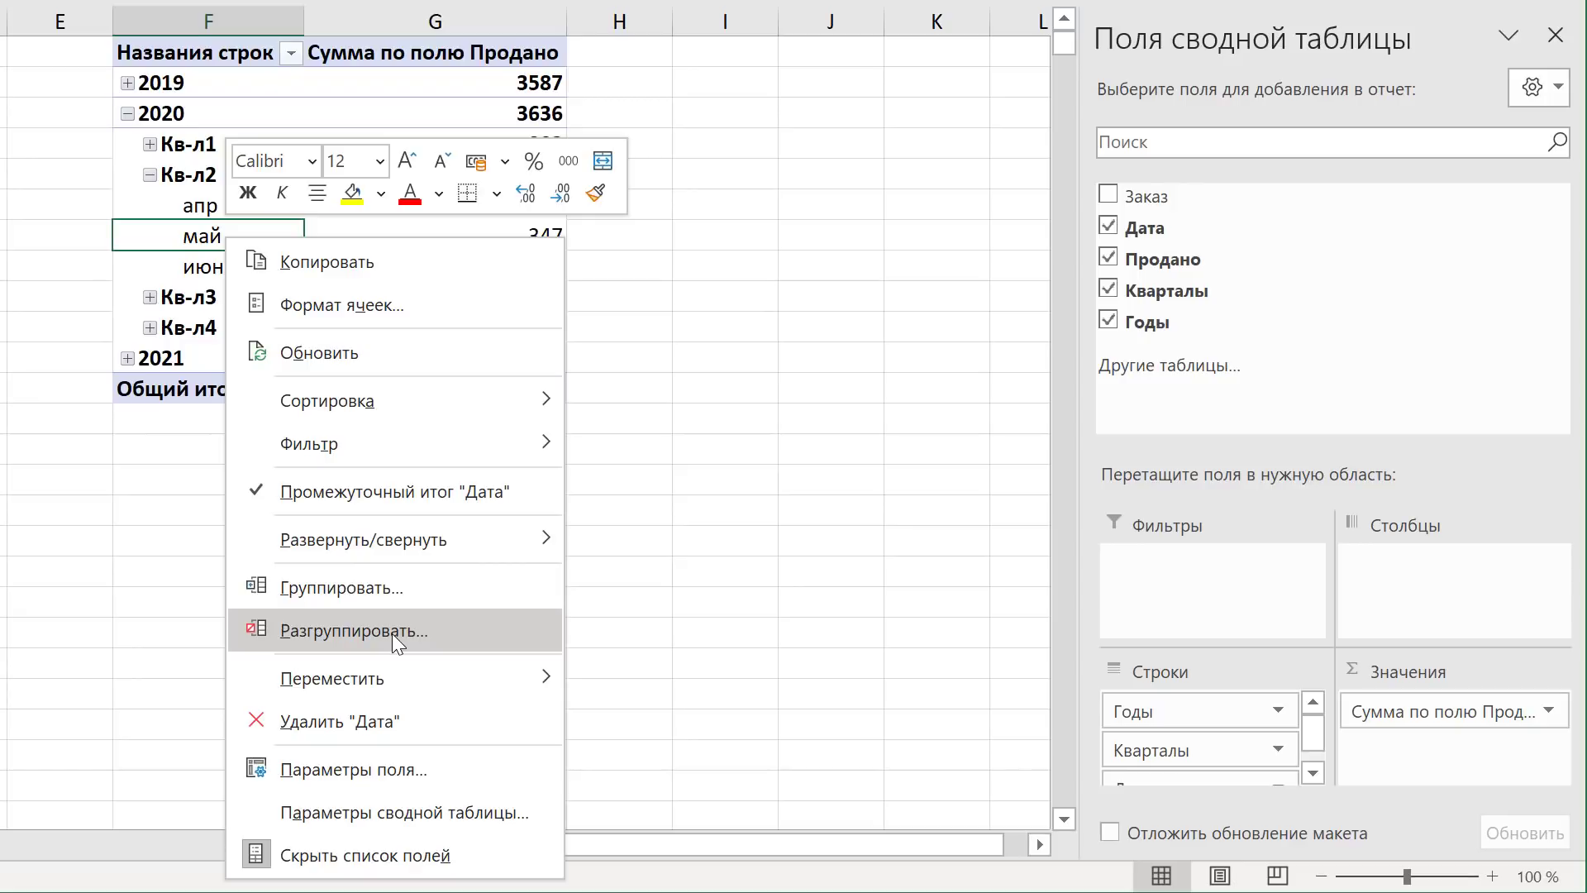
click(385, 588)
click(286, 645)
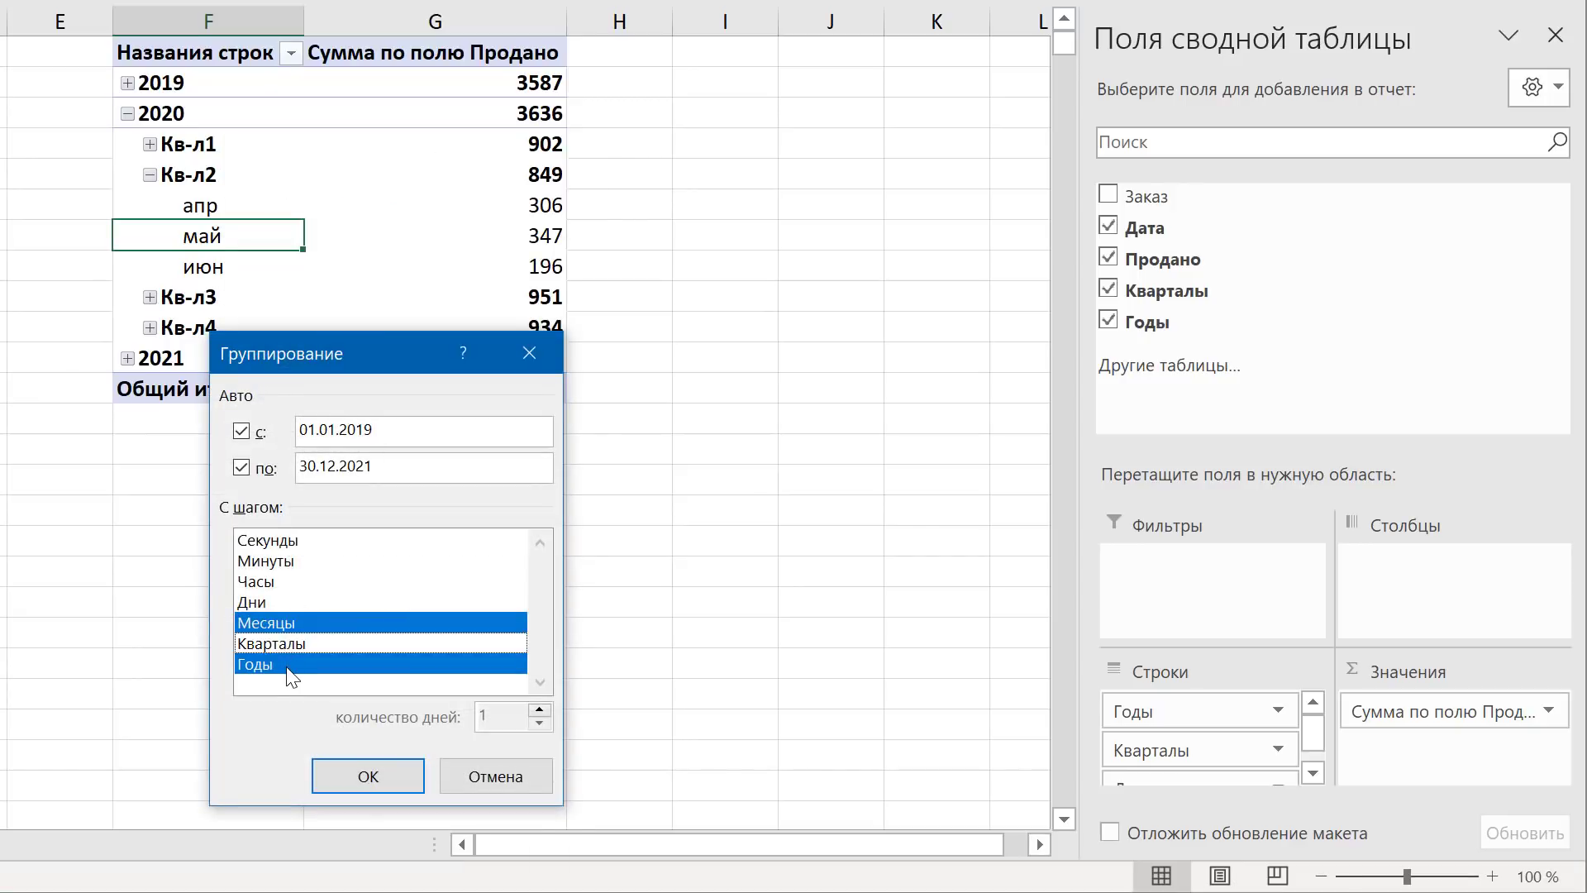
click(287, 665)
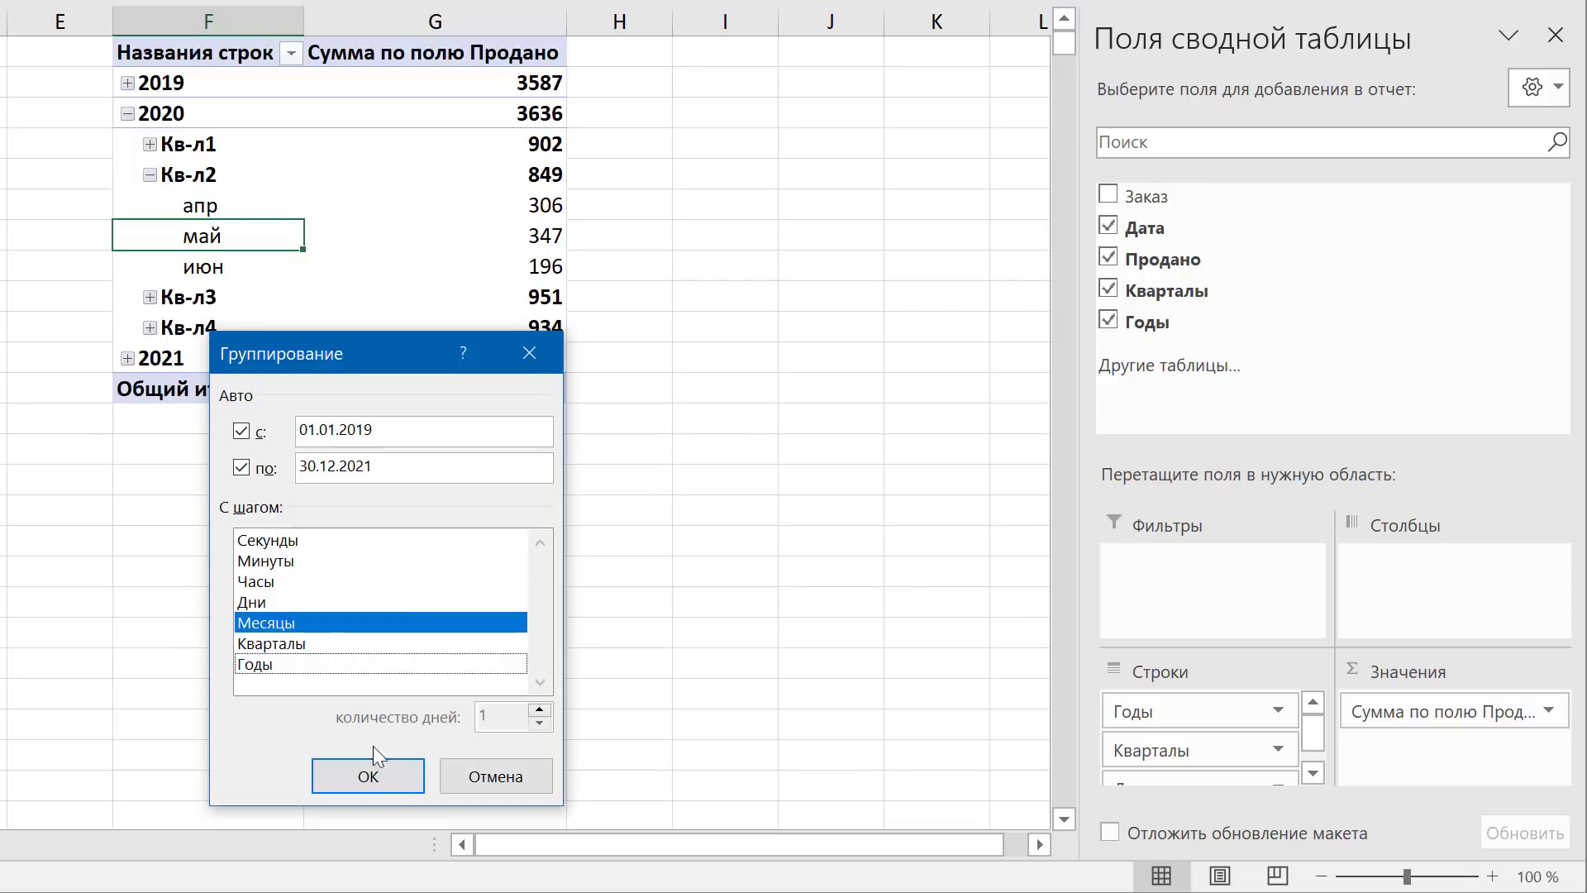
click(389, 777)
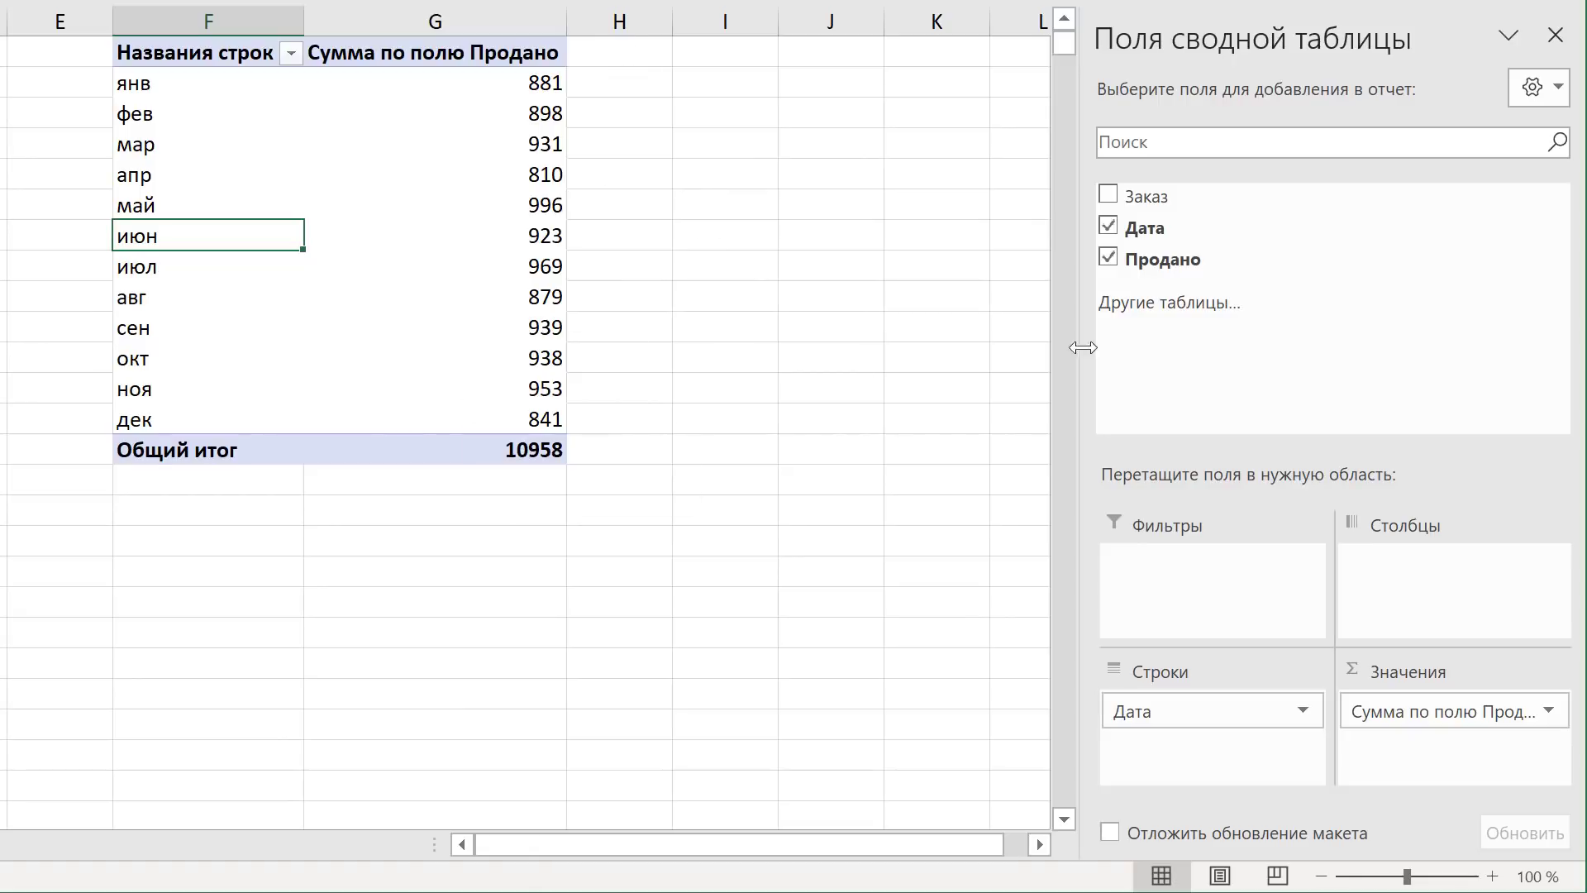
Add a second Продано sum shown as С нарастающим итогом в поле, base field Дата.
mouse_move(1161, 261)
mouse_down()
mouse_move(1468, 702)
mouse_move(1464, 773)
mouse_up()
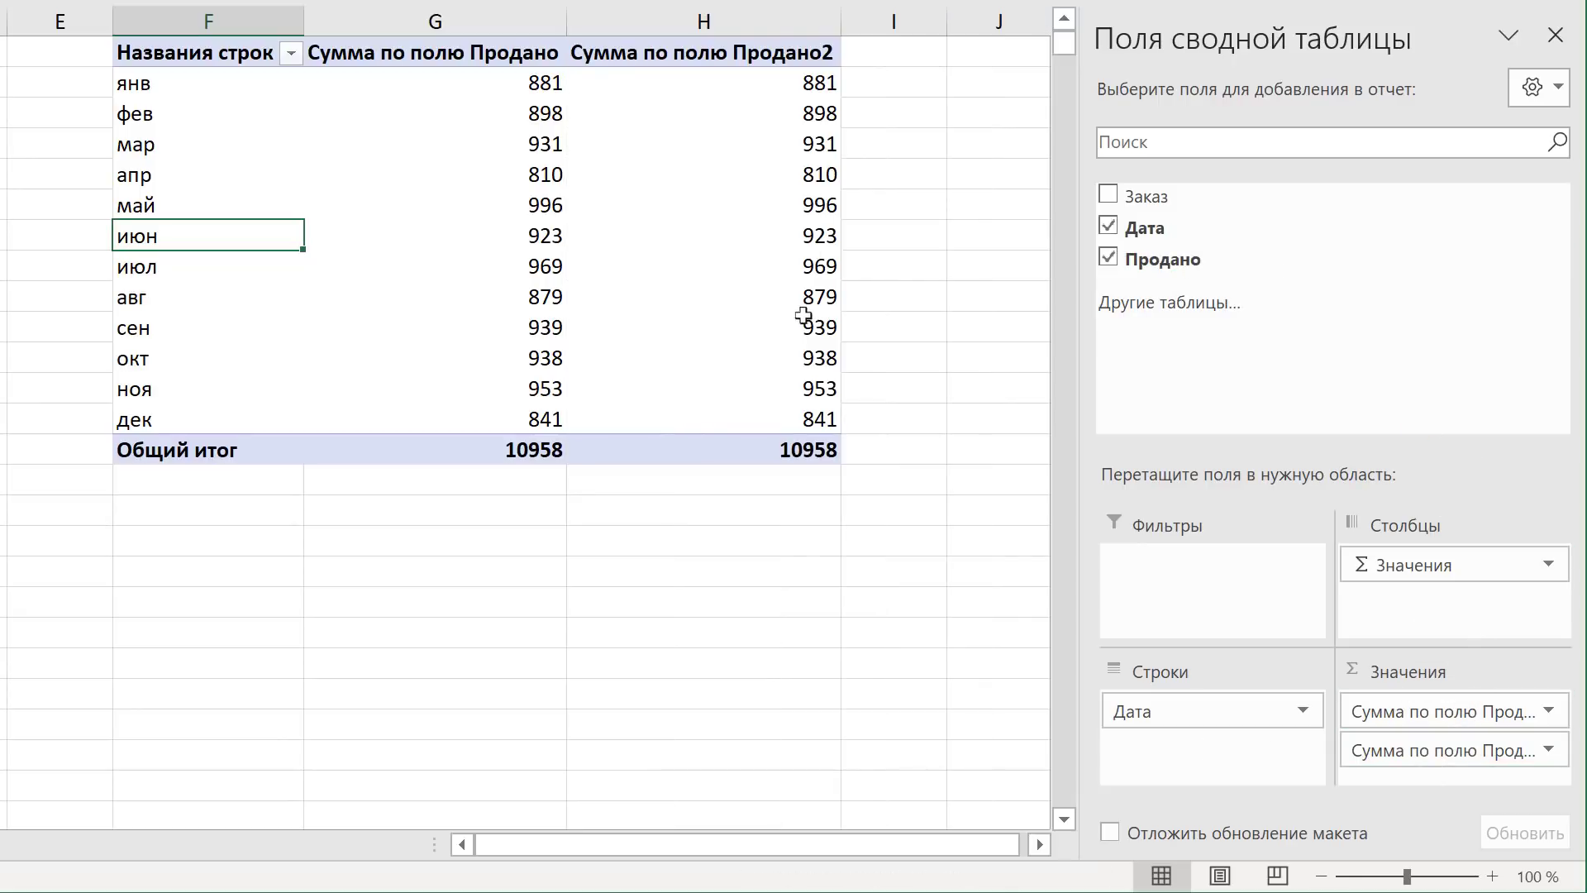
right_click(702, 141)
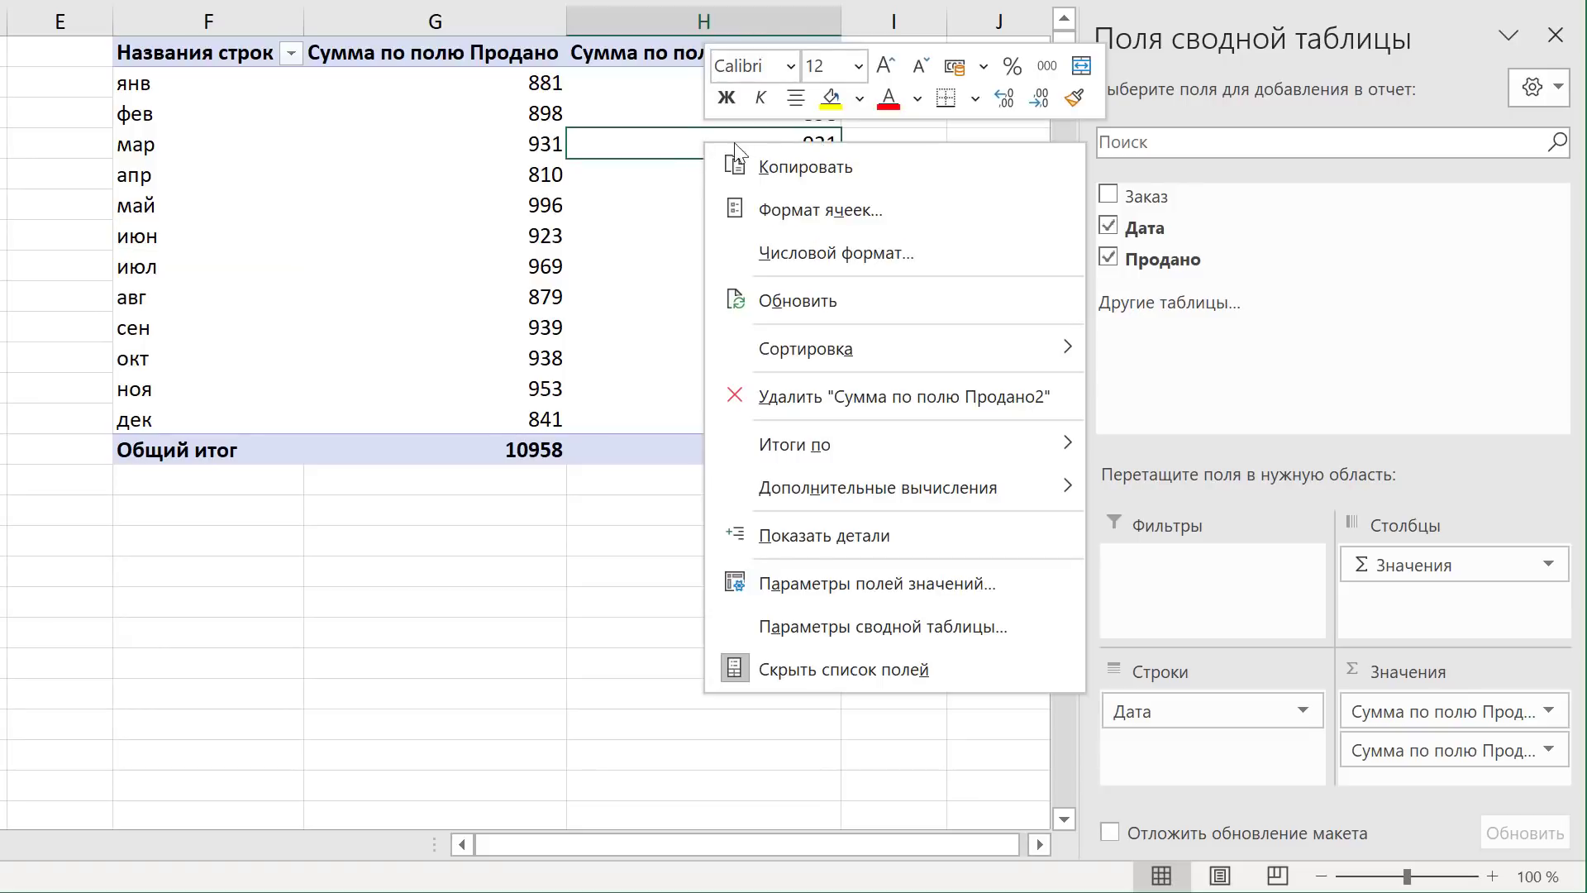
mouse_move(878, 488)
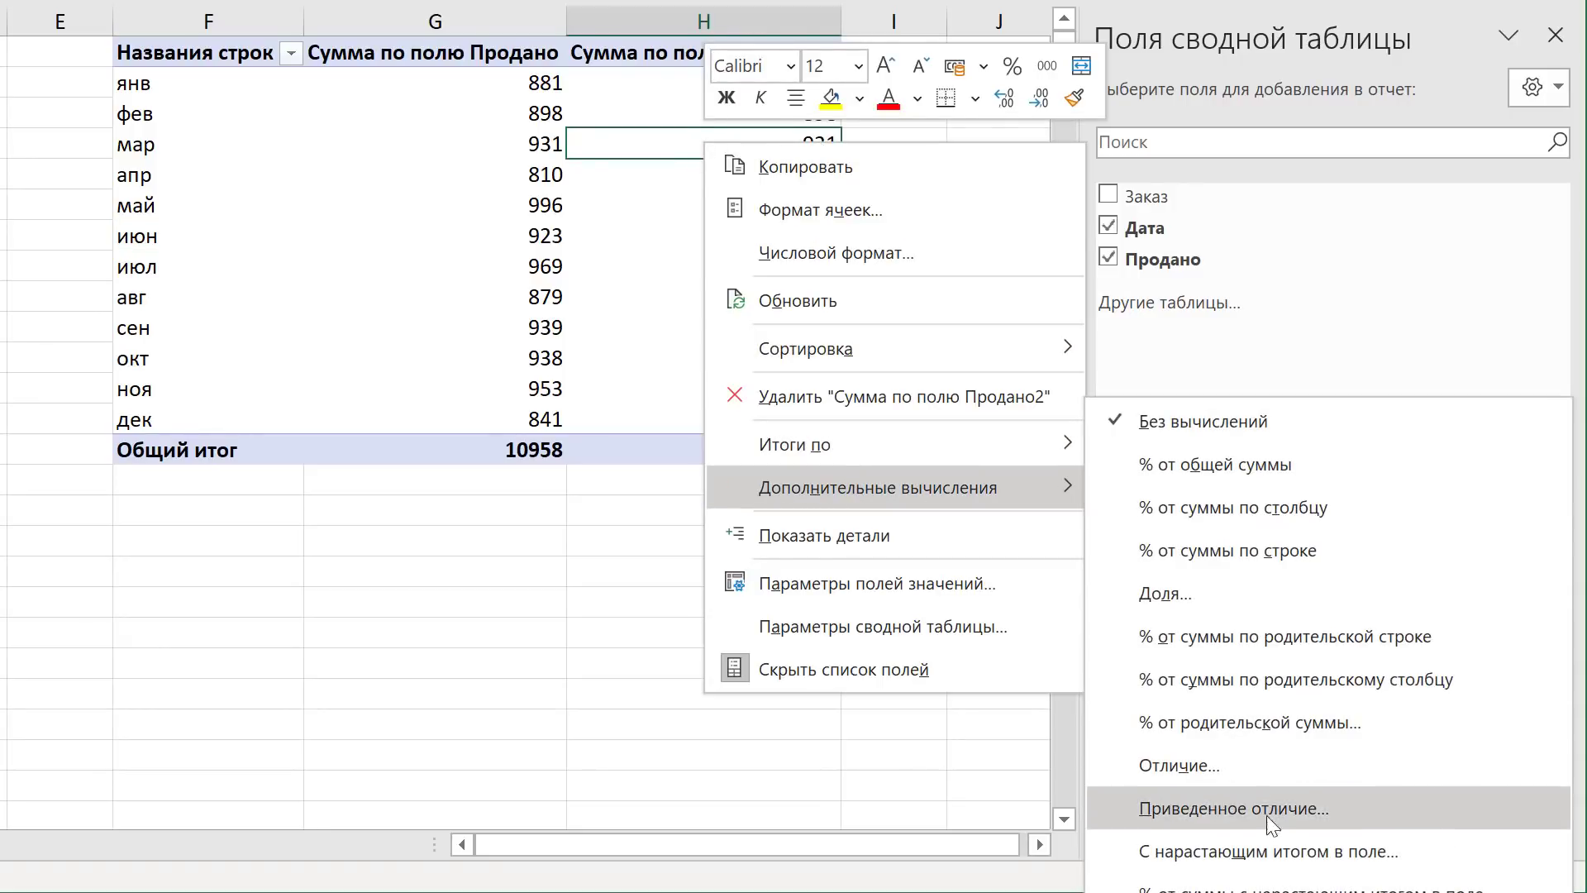
click(1296, 851)
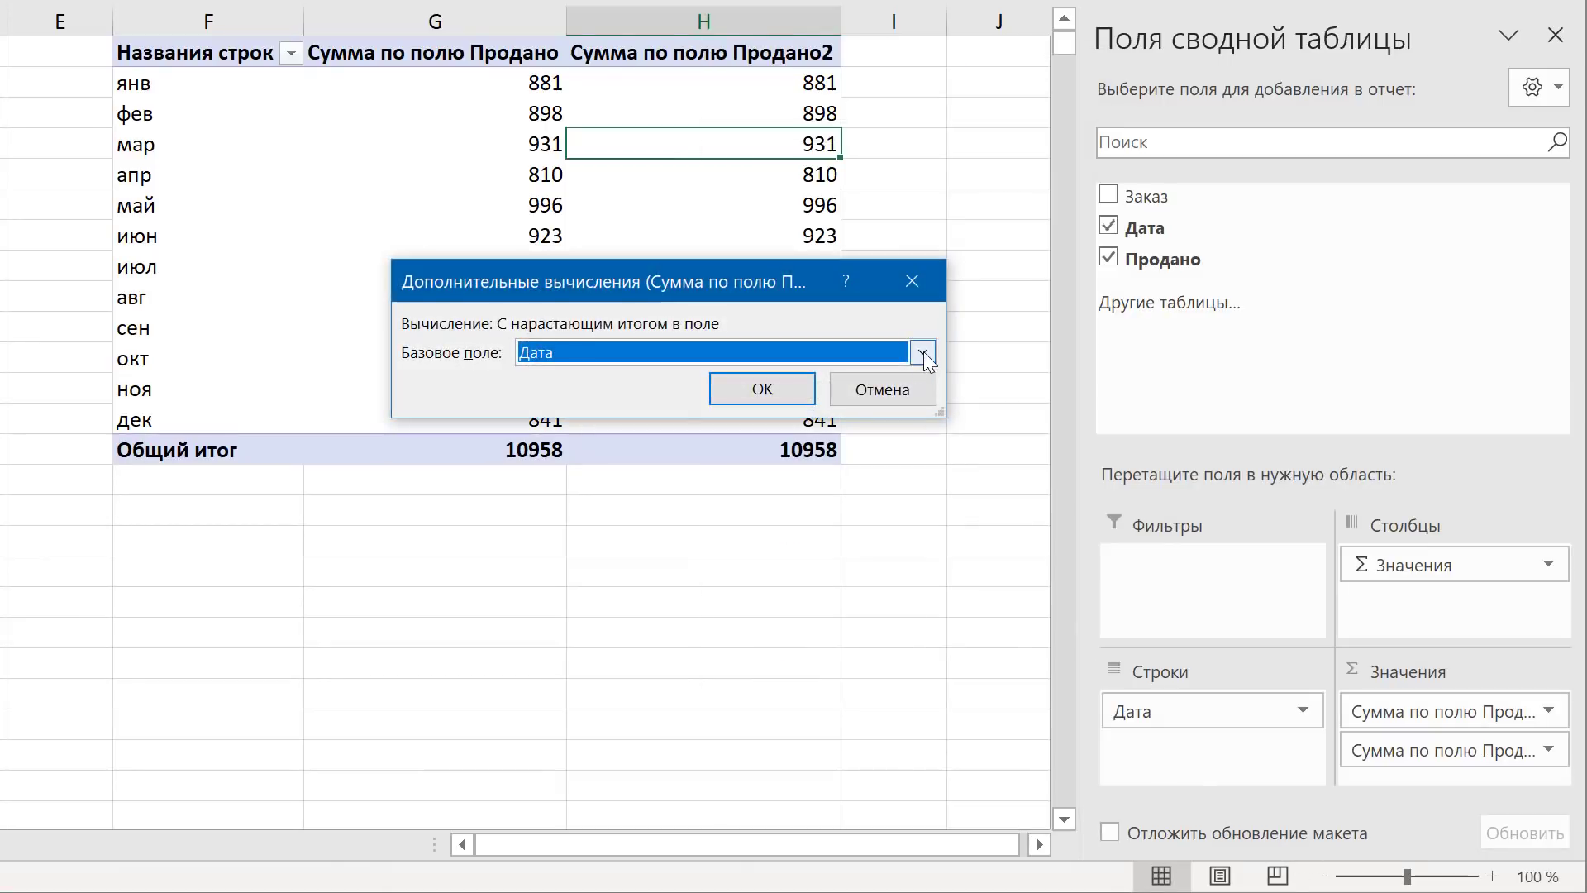
click(922, 352)
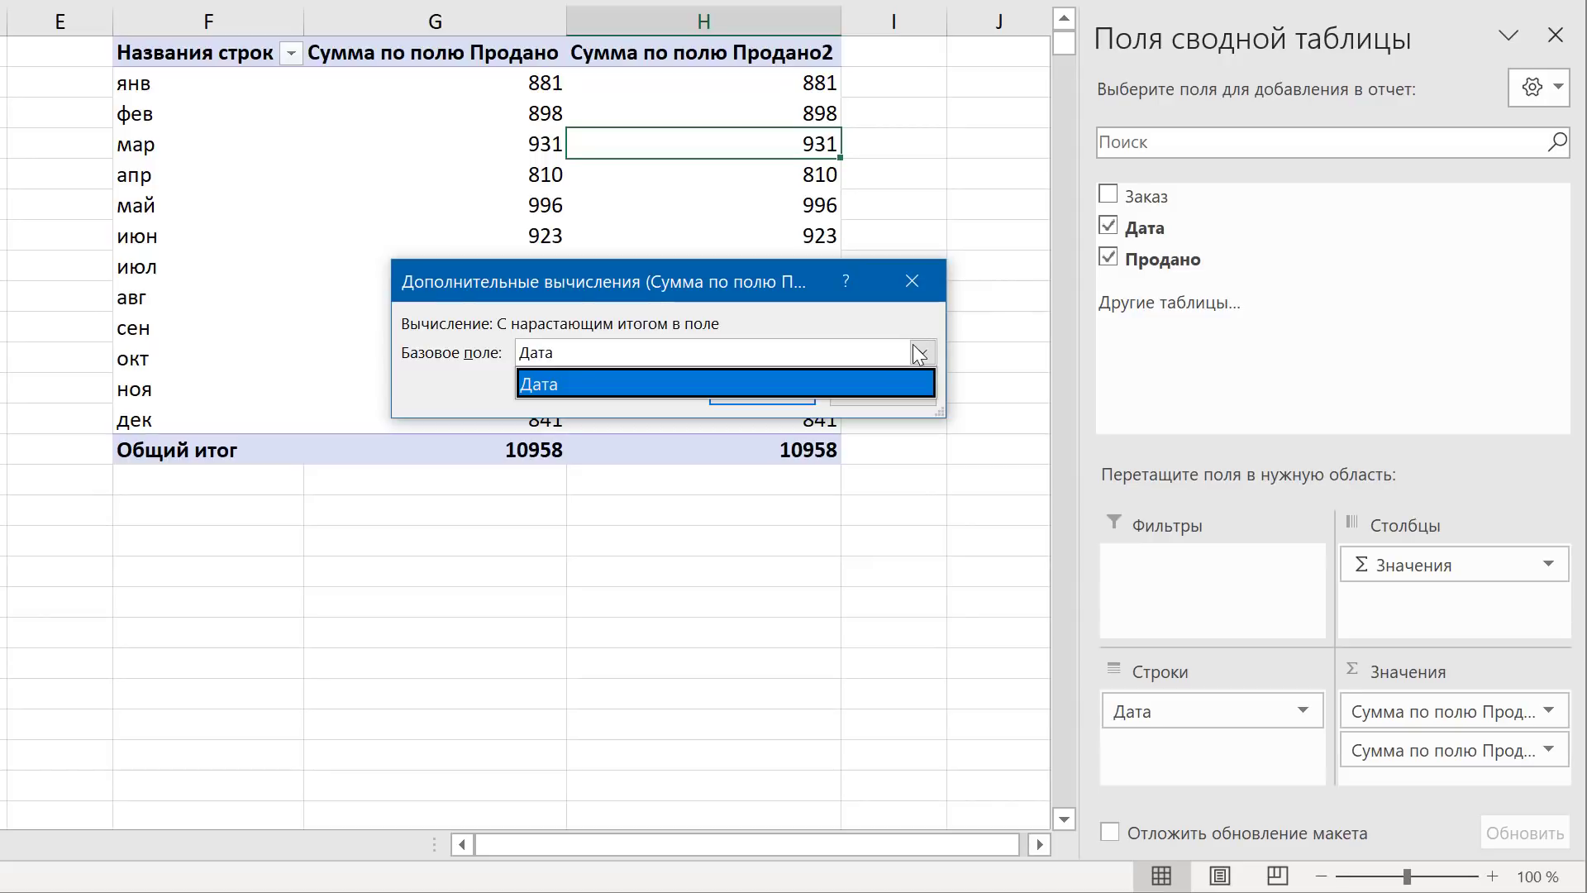
click(919, 354)
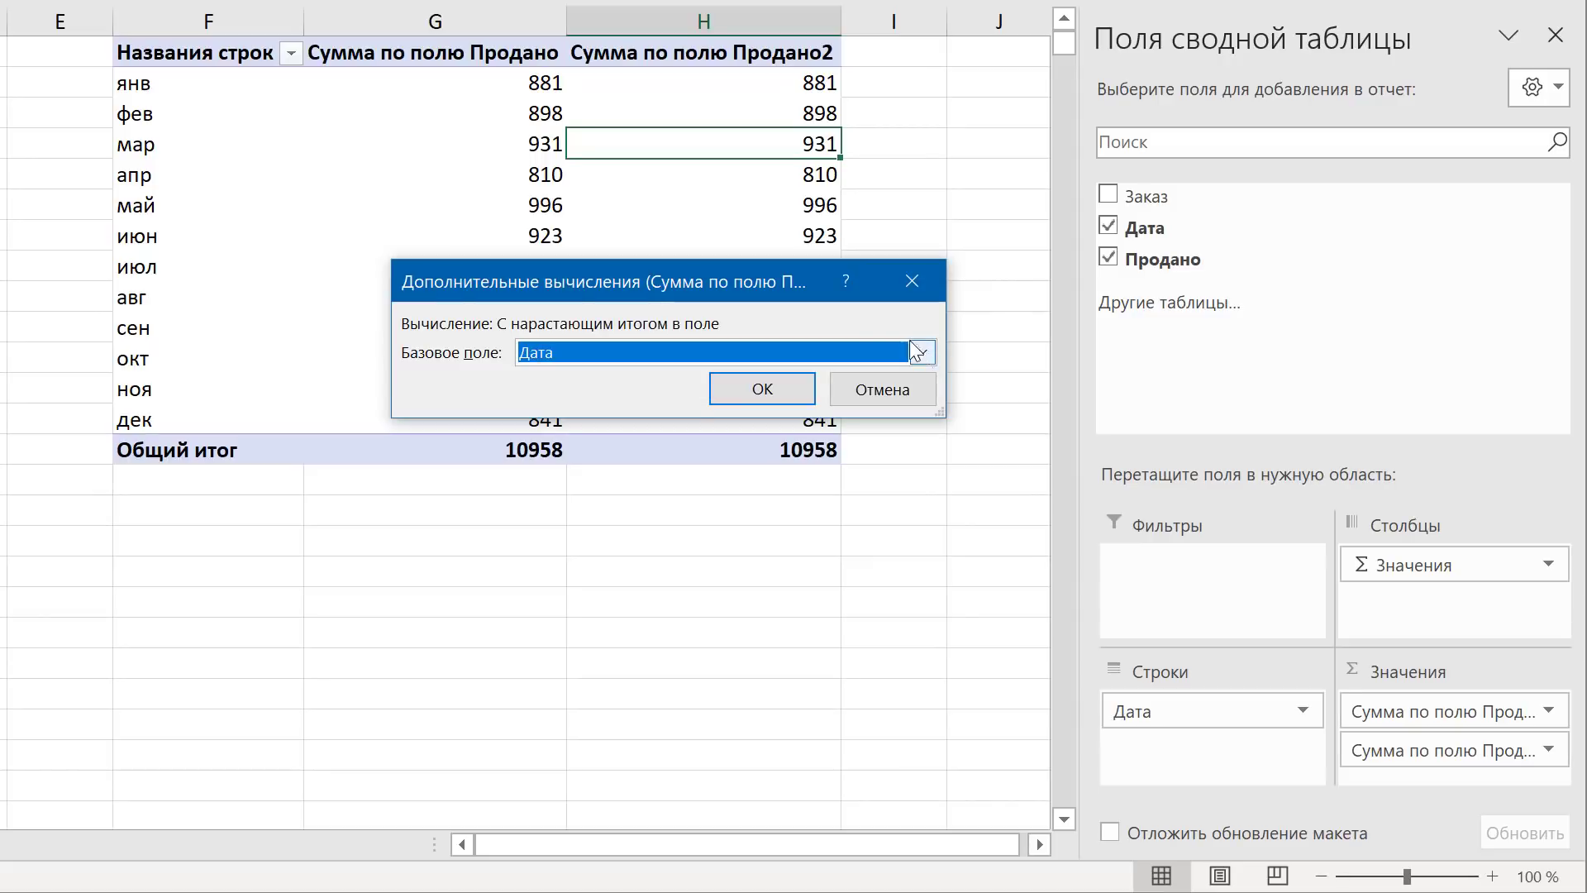
click(780, 385)
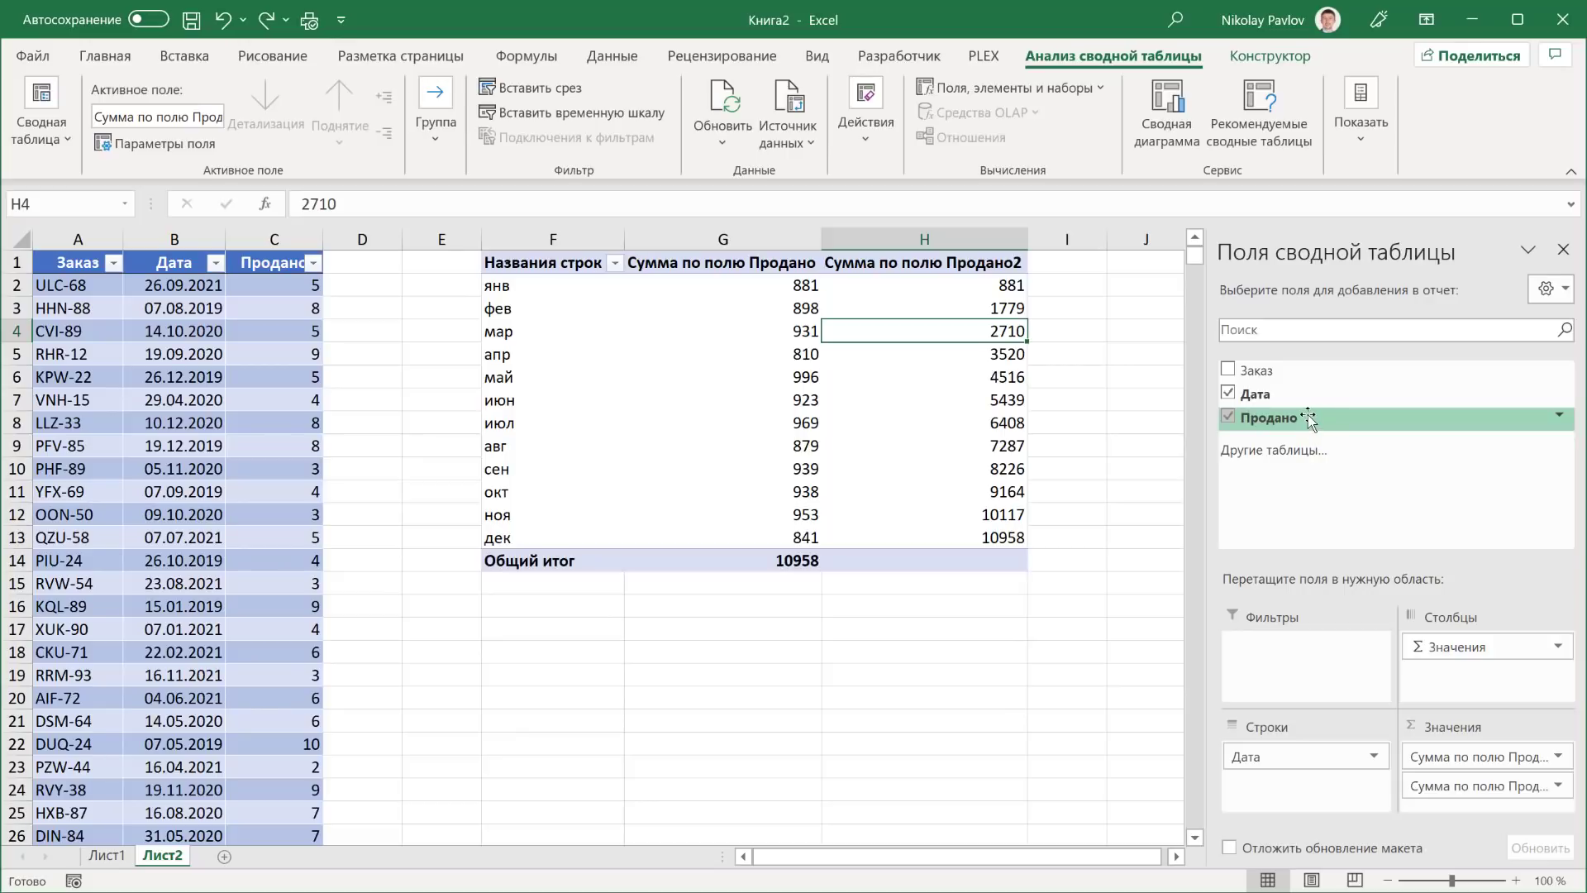
Add a third Продано sum shown as % от суммы с нарастающим итогом в поле by Дата.
mouse_move(1308, 419)
mouse_down()
mouse_move(1487, 816)
mouse_move(1479, 806)
mouse_up()
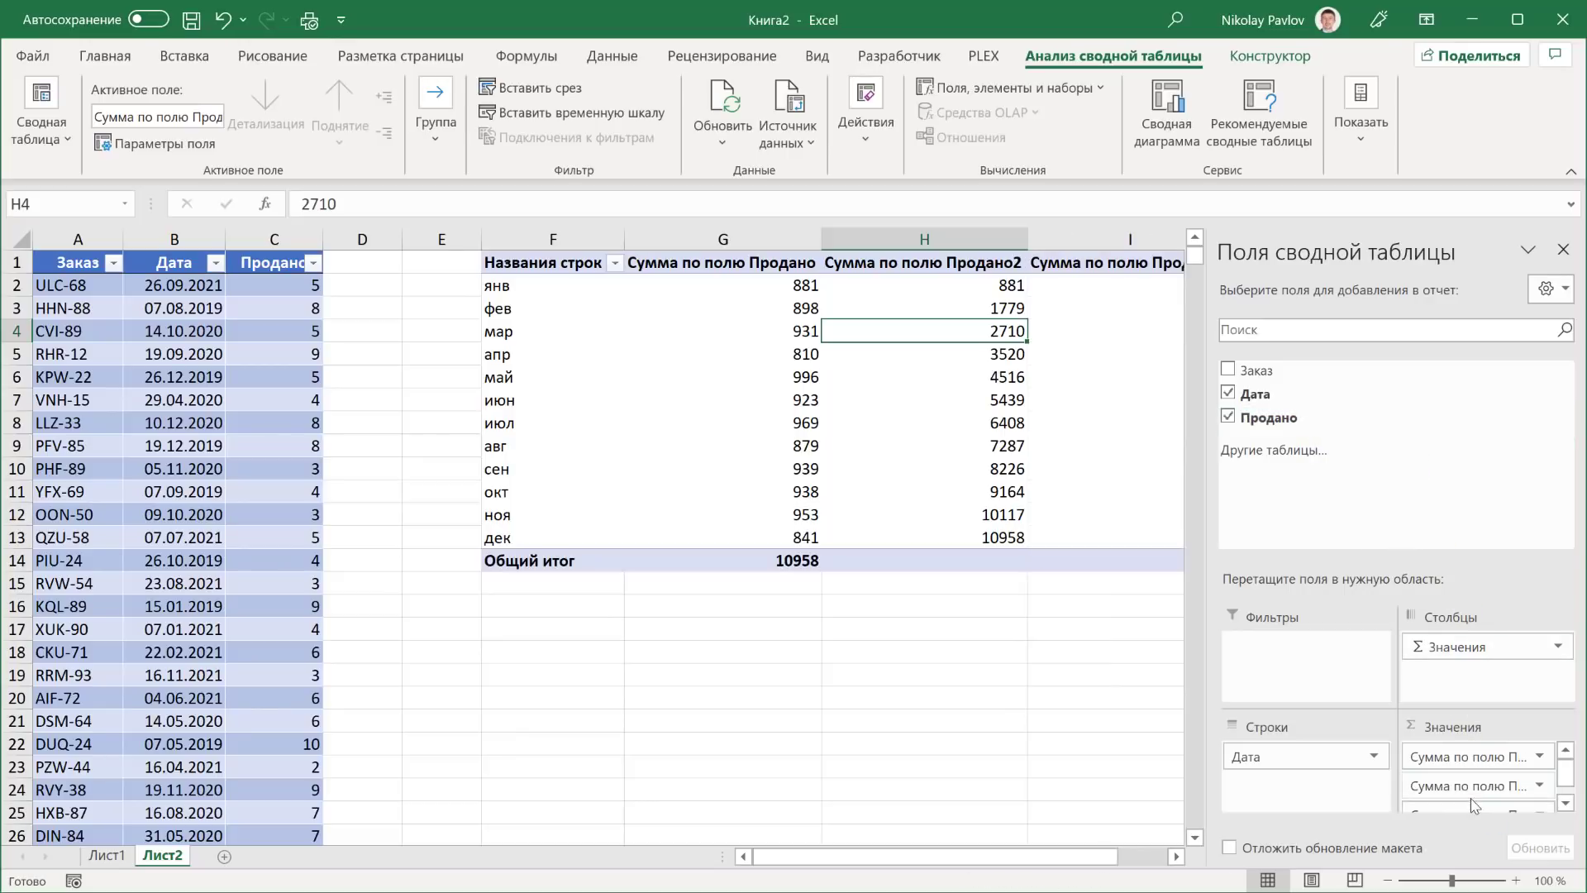
double_click(1126, 55)
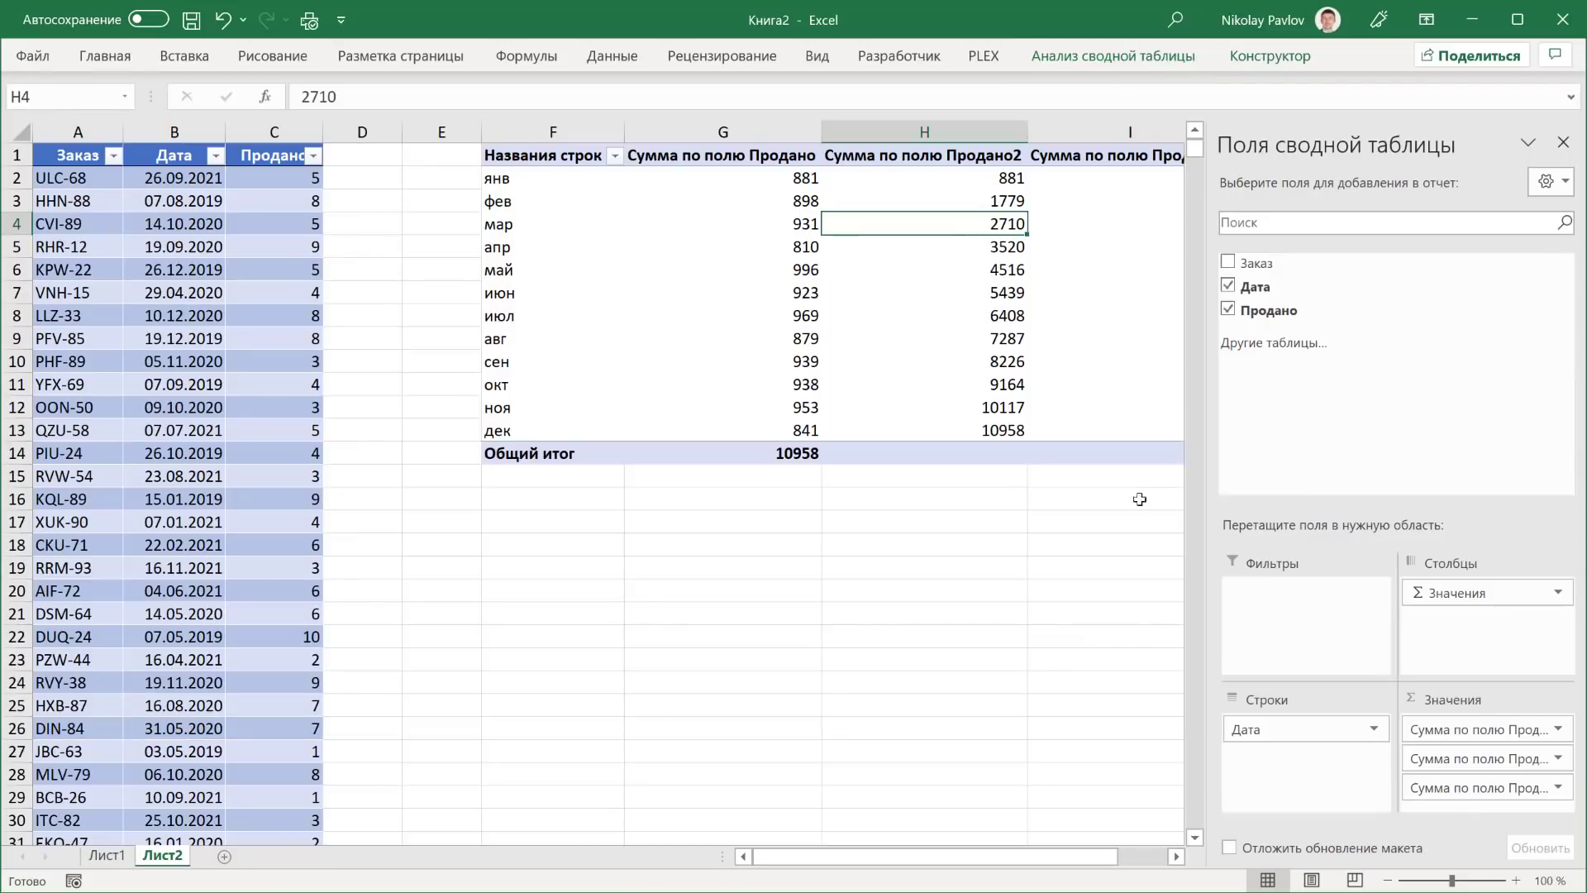
click(1176, 857)
click(1176, 857)
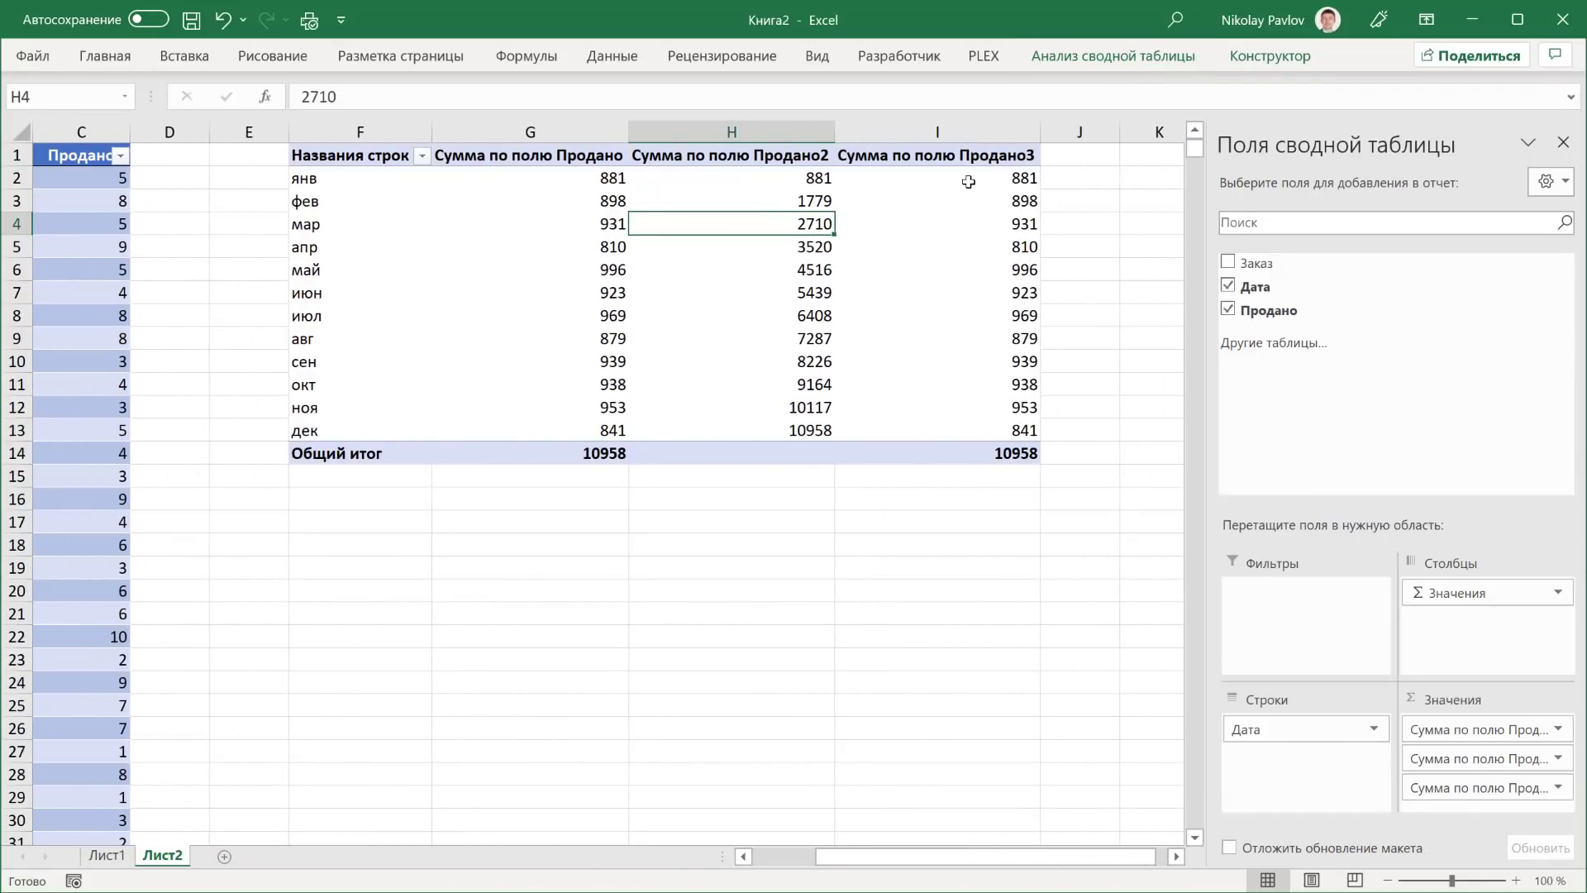
right_click(932, 183)
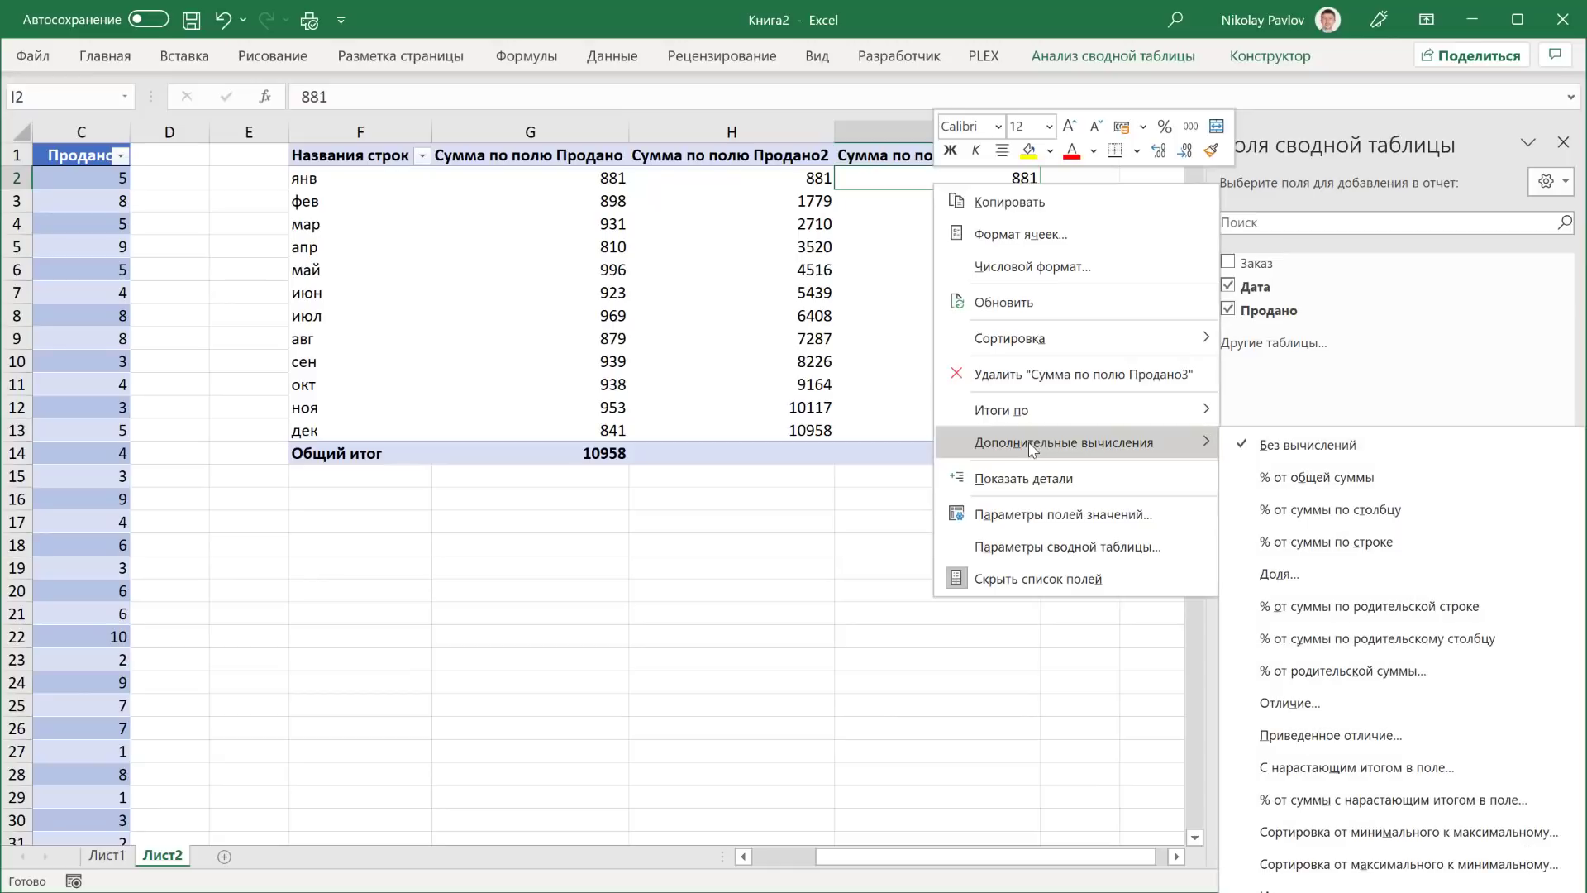
mouse_move(1064, 441)
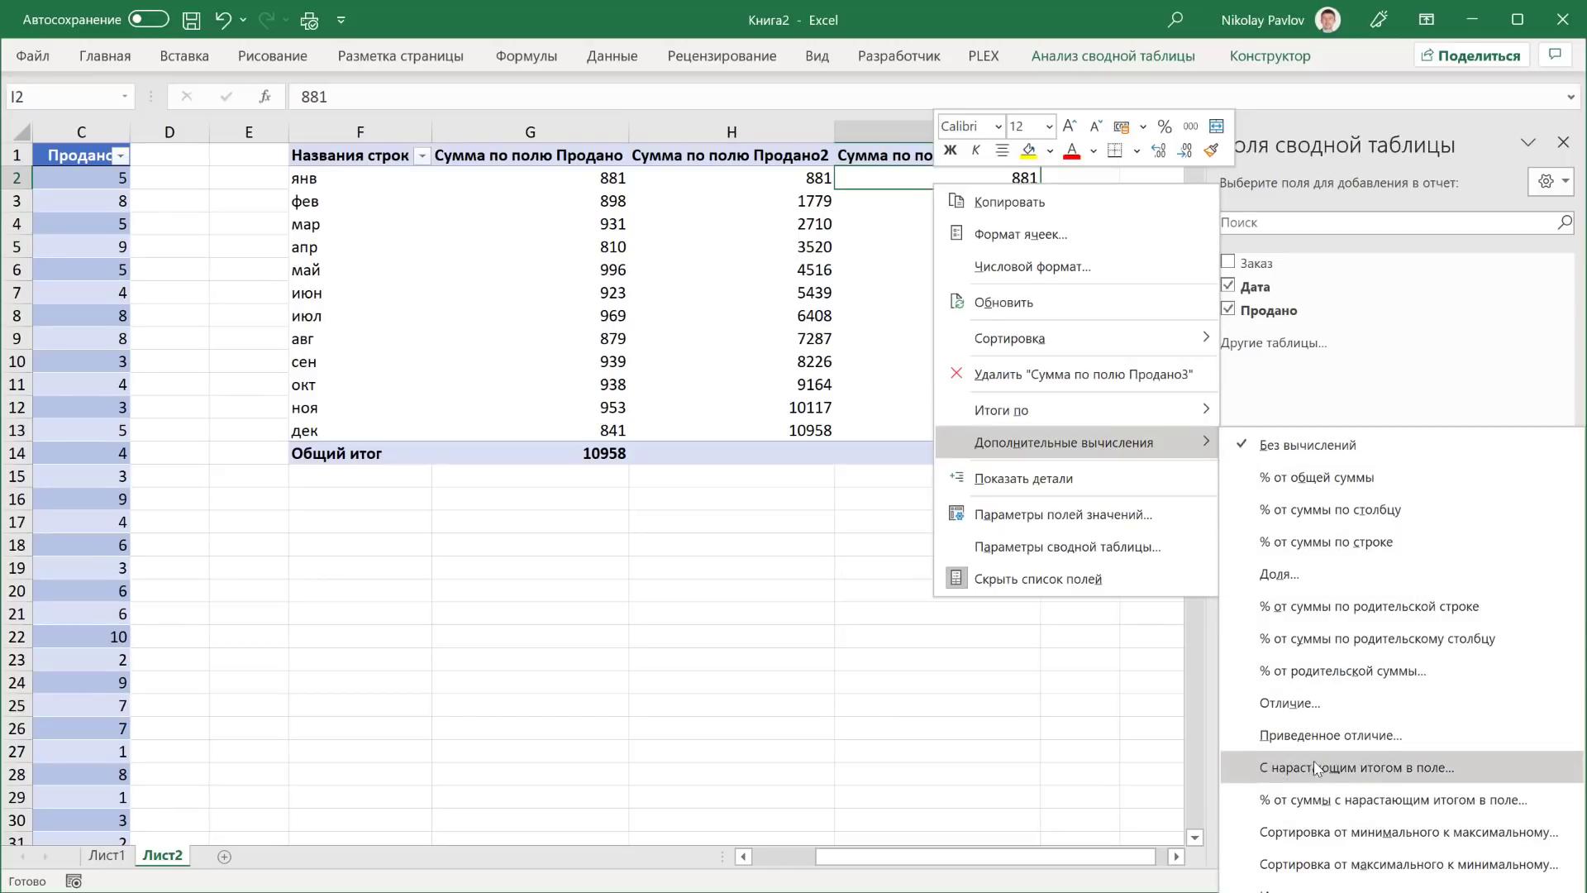
click(1323, 808)
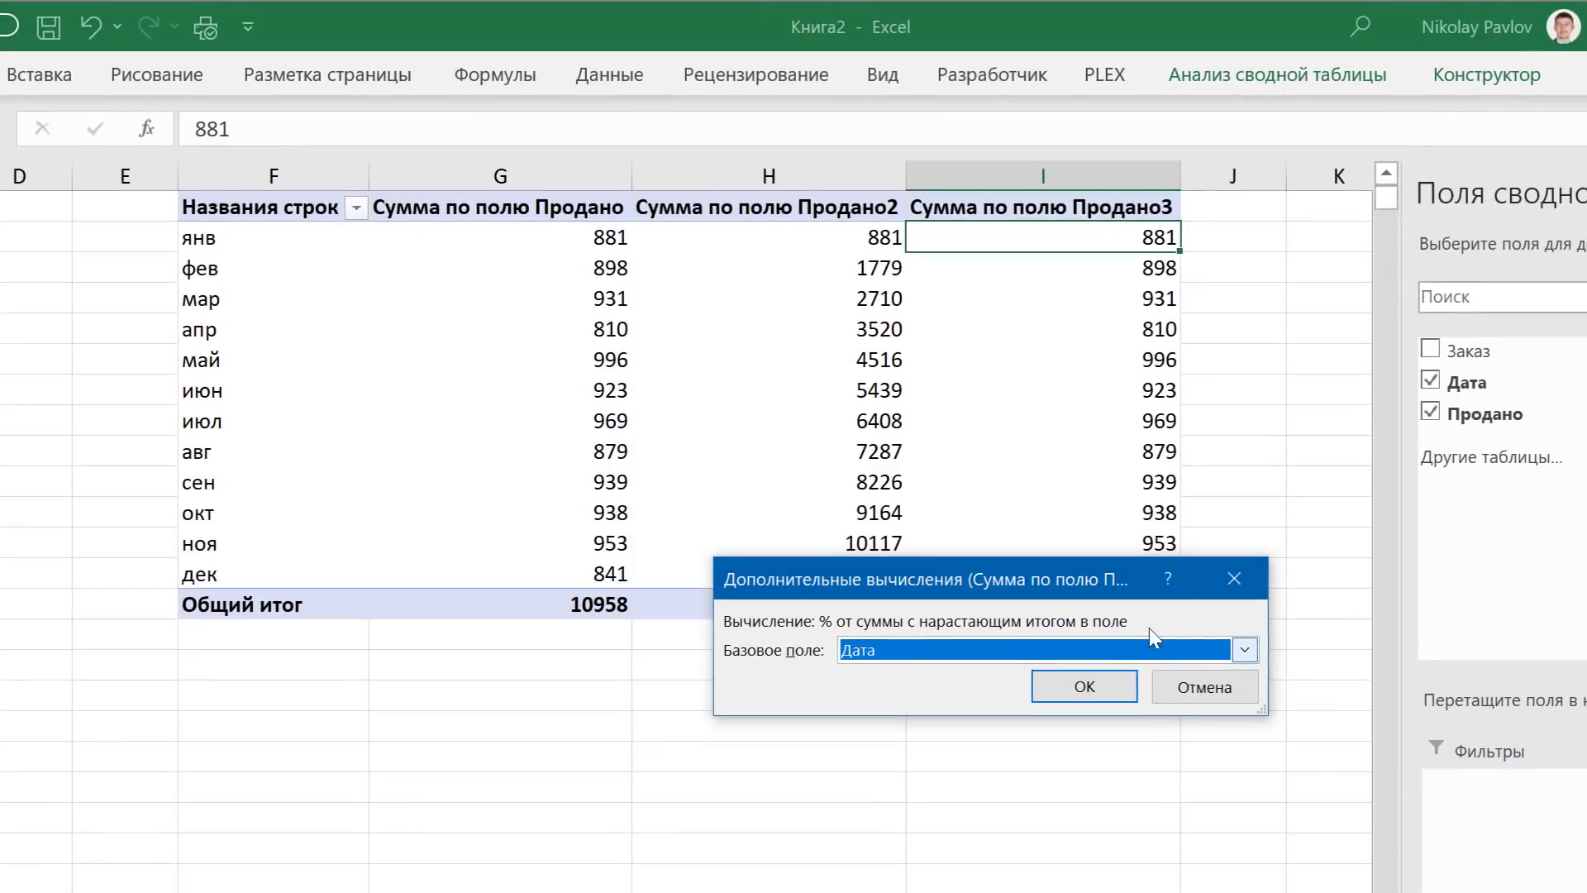
click(1070, 692)
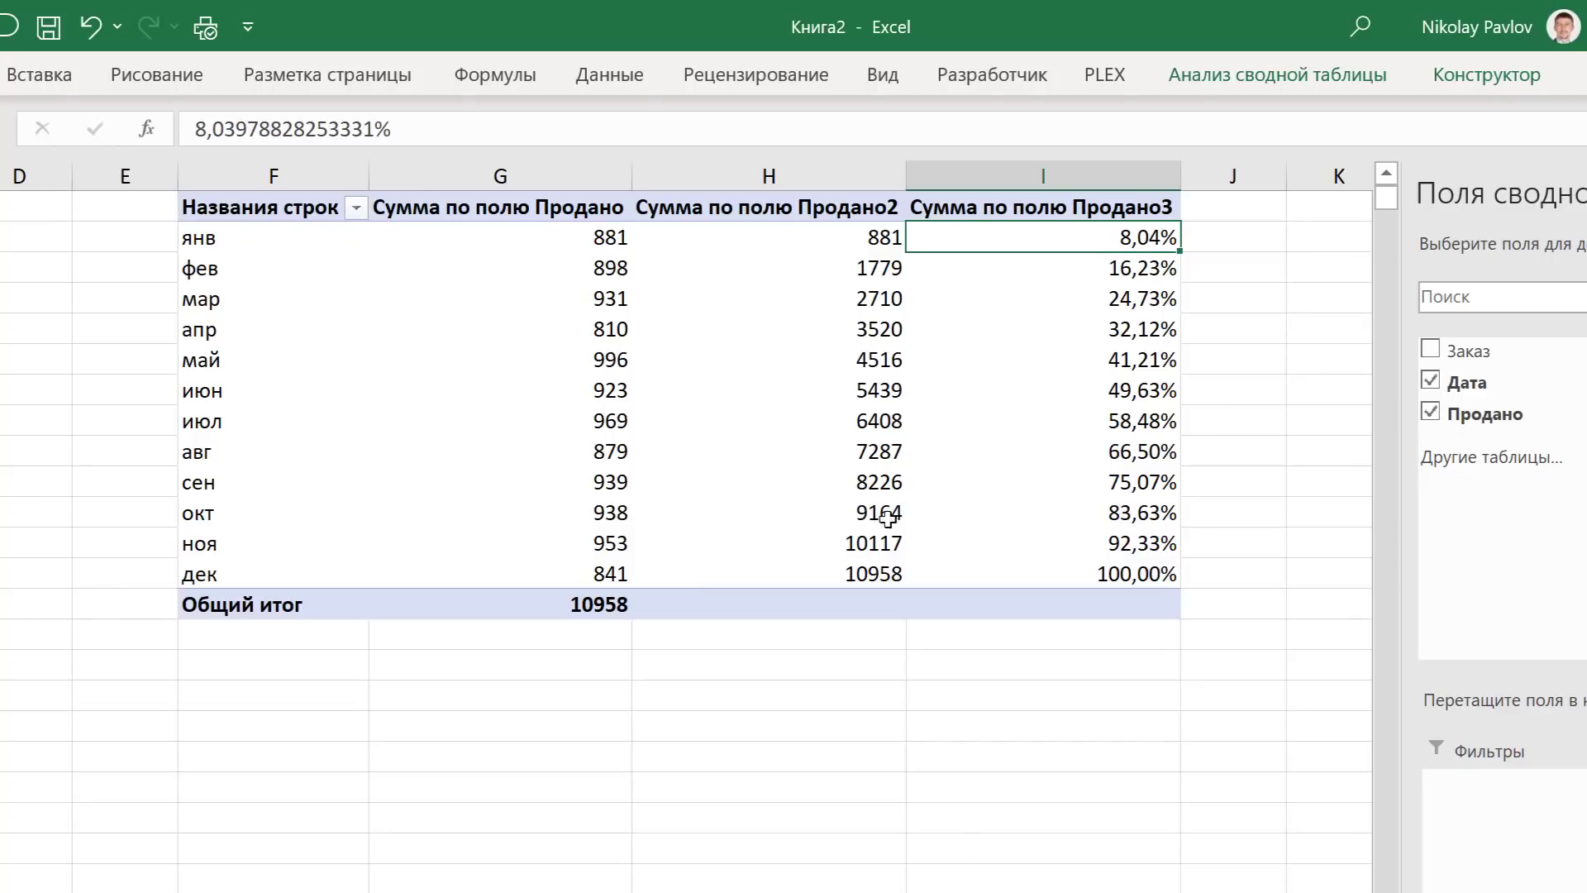
Title the value columns 'Продано, штук', 'Нарастающий итог' and 'Нарастающий итог, %'.
click(582, 207)
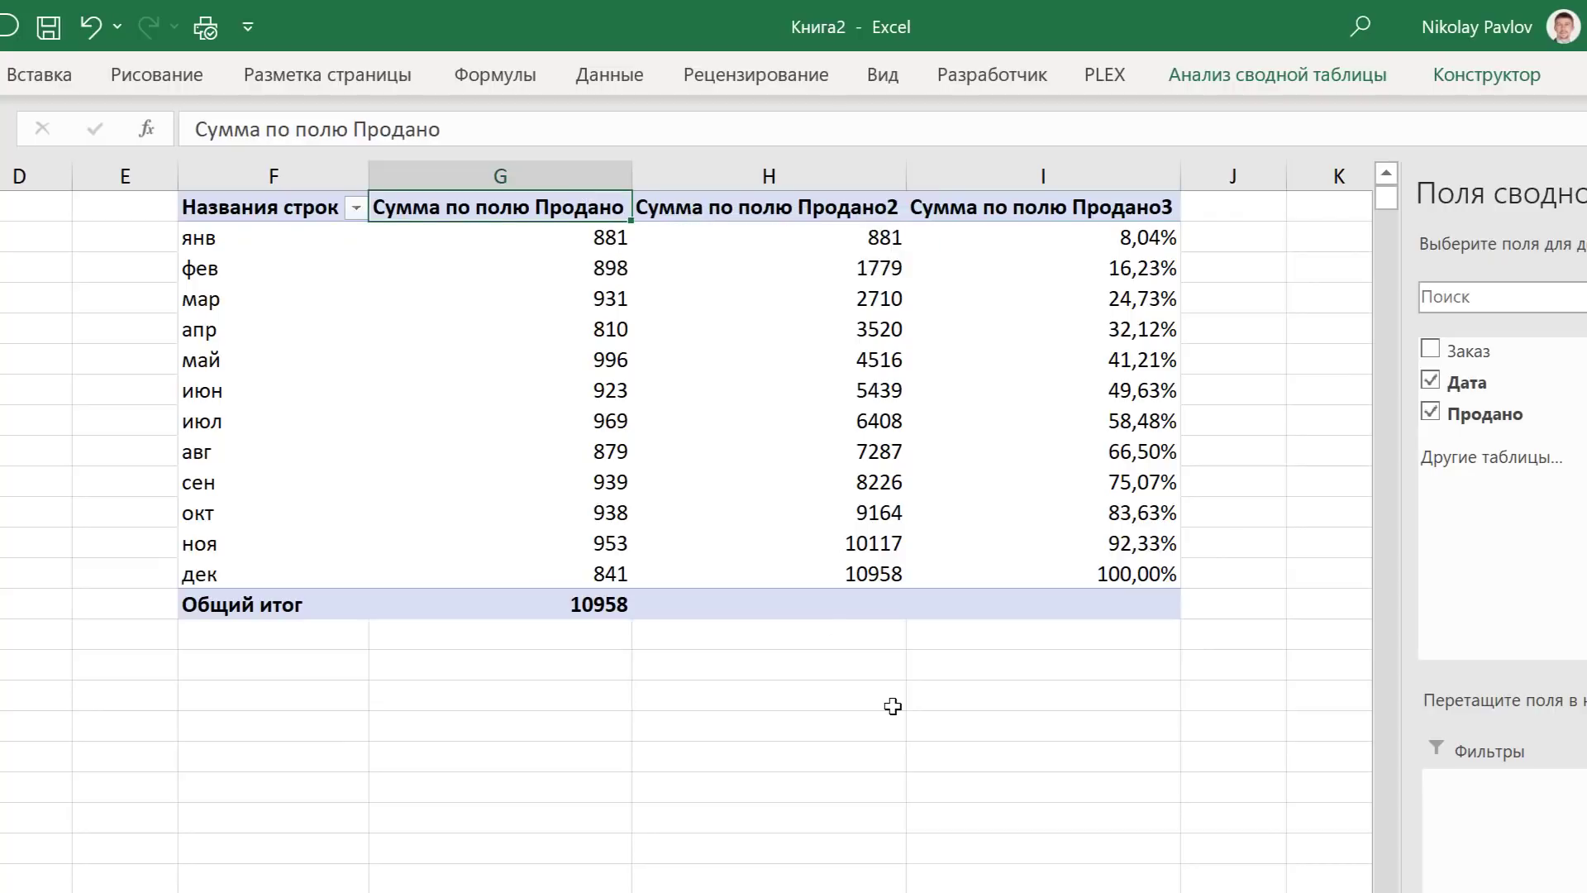
text(Продано, штук)
key(Tab)
text(Нарастающ)
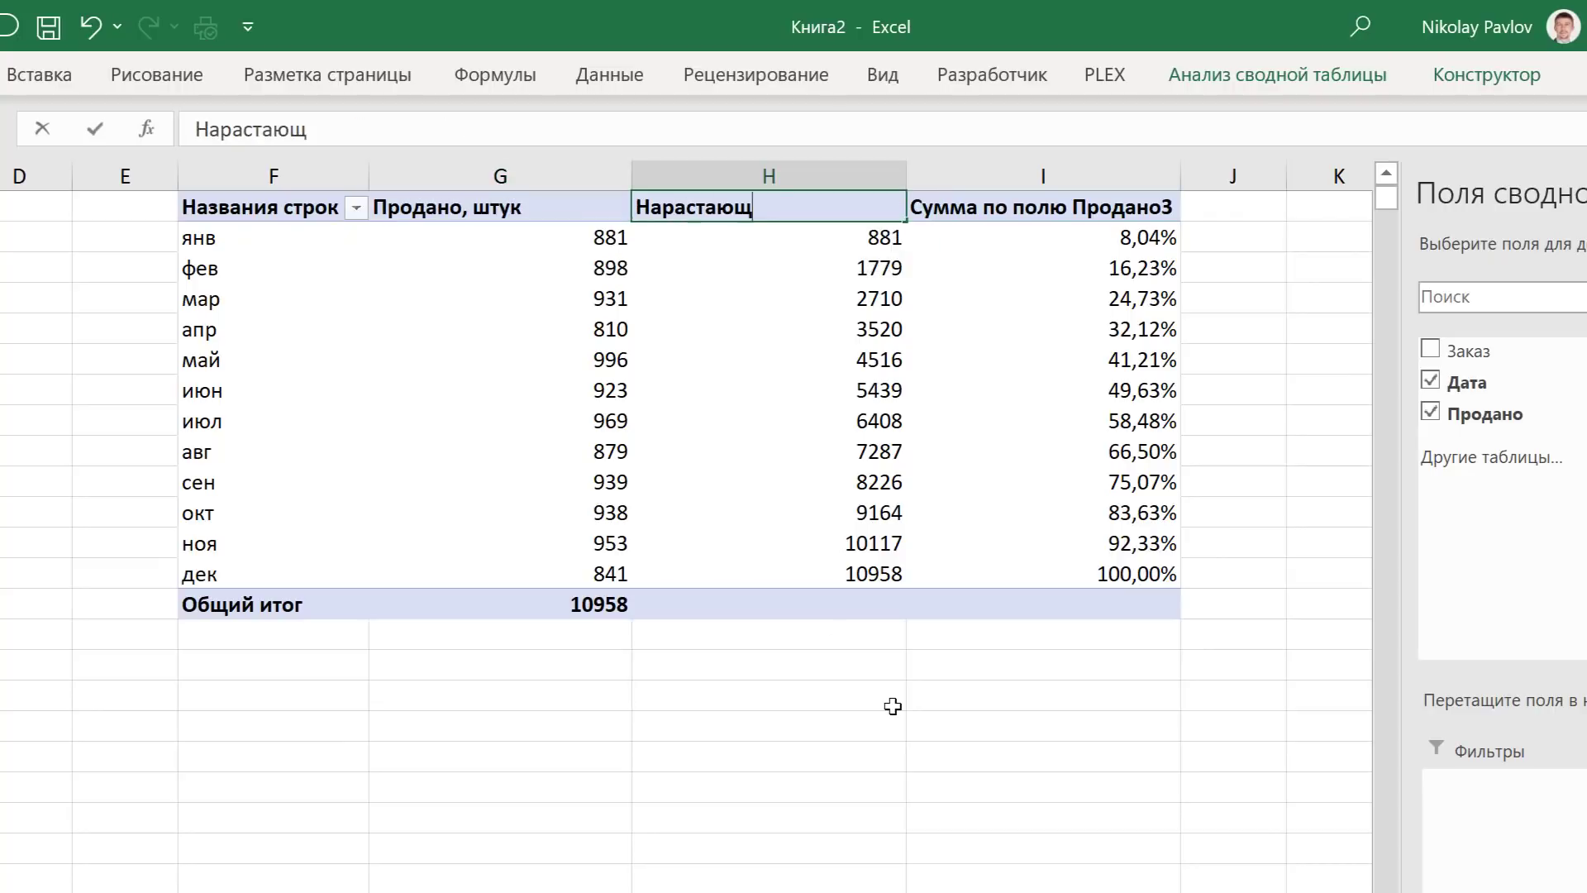
text(ий итог)
key(Tab)
text(Нарастающий итог,)
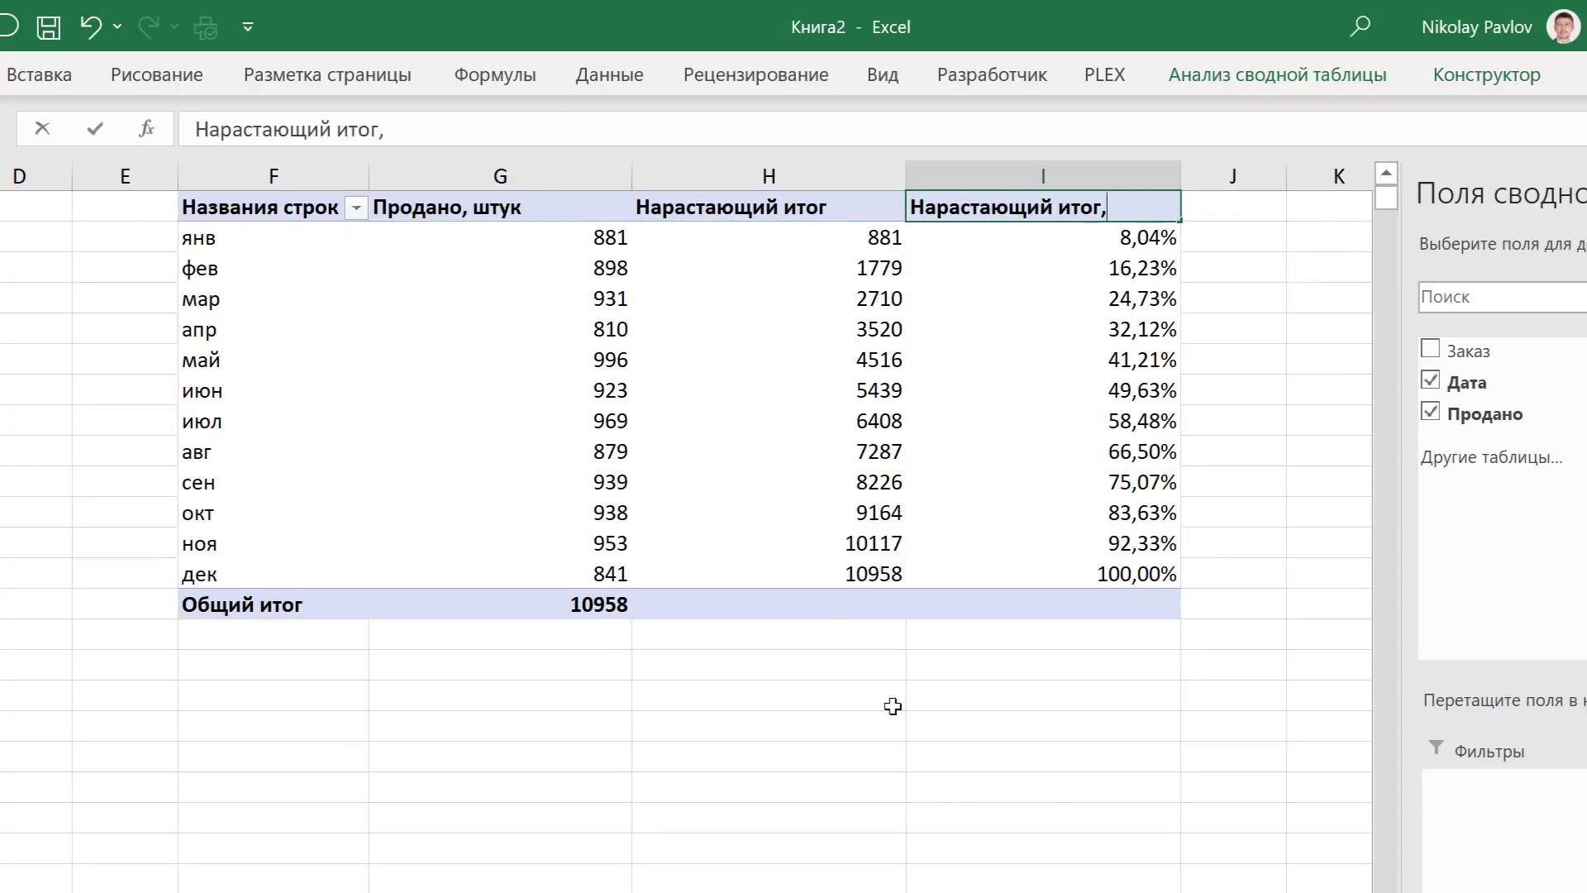
text( %)
key(Return)
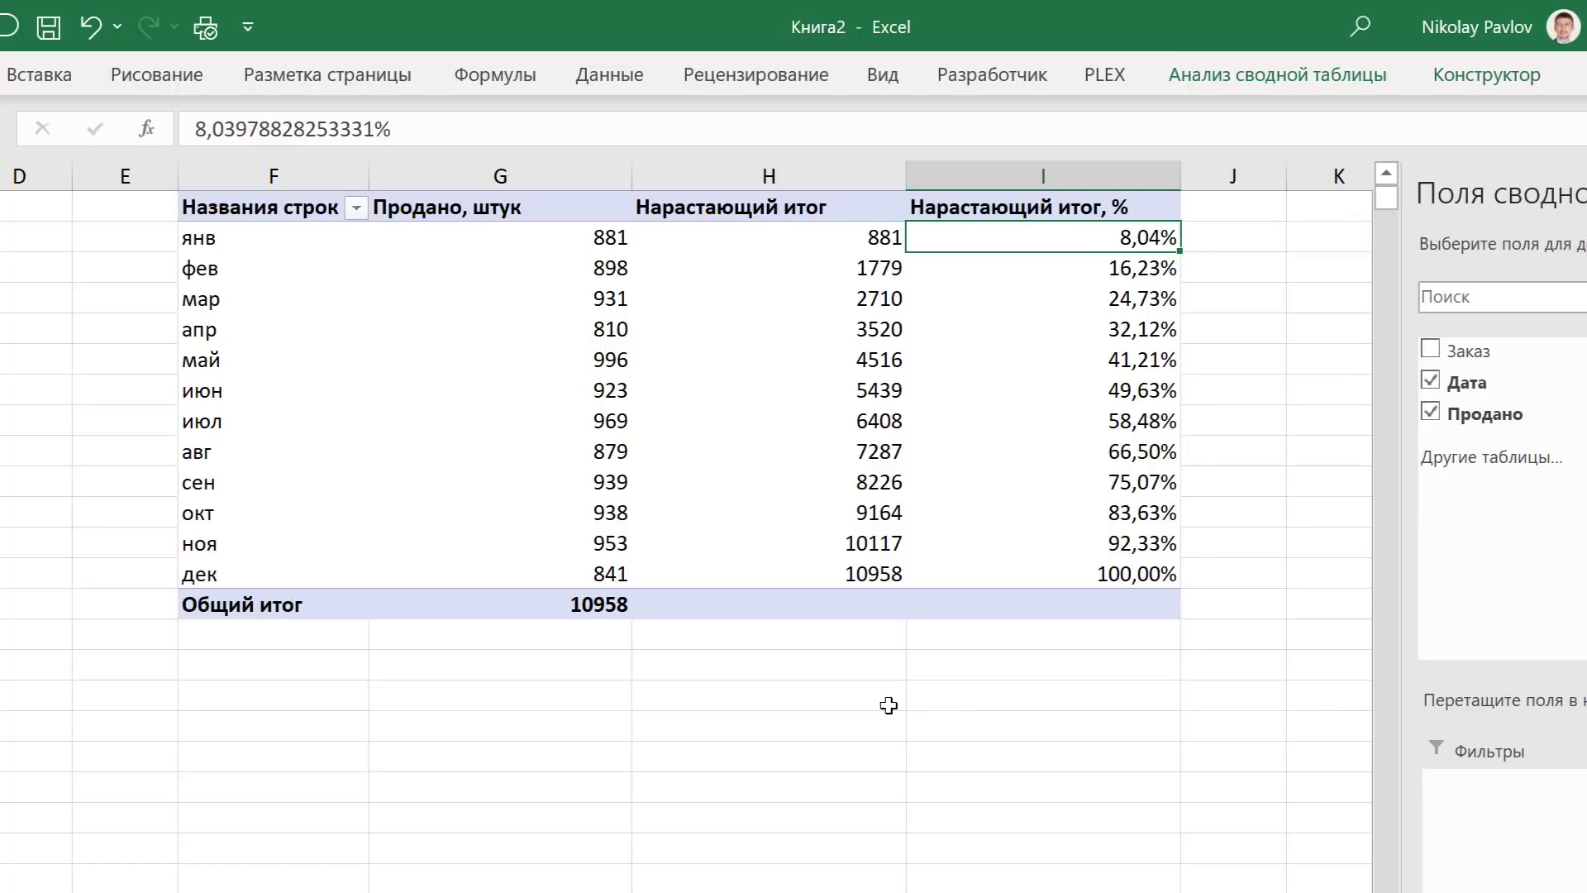
Dismiss the pivot context menu and pin the ribbon open on the Данные tab.
right_click(545, 375)
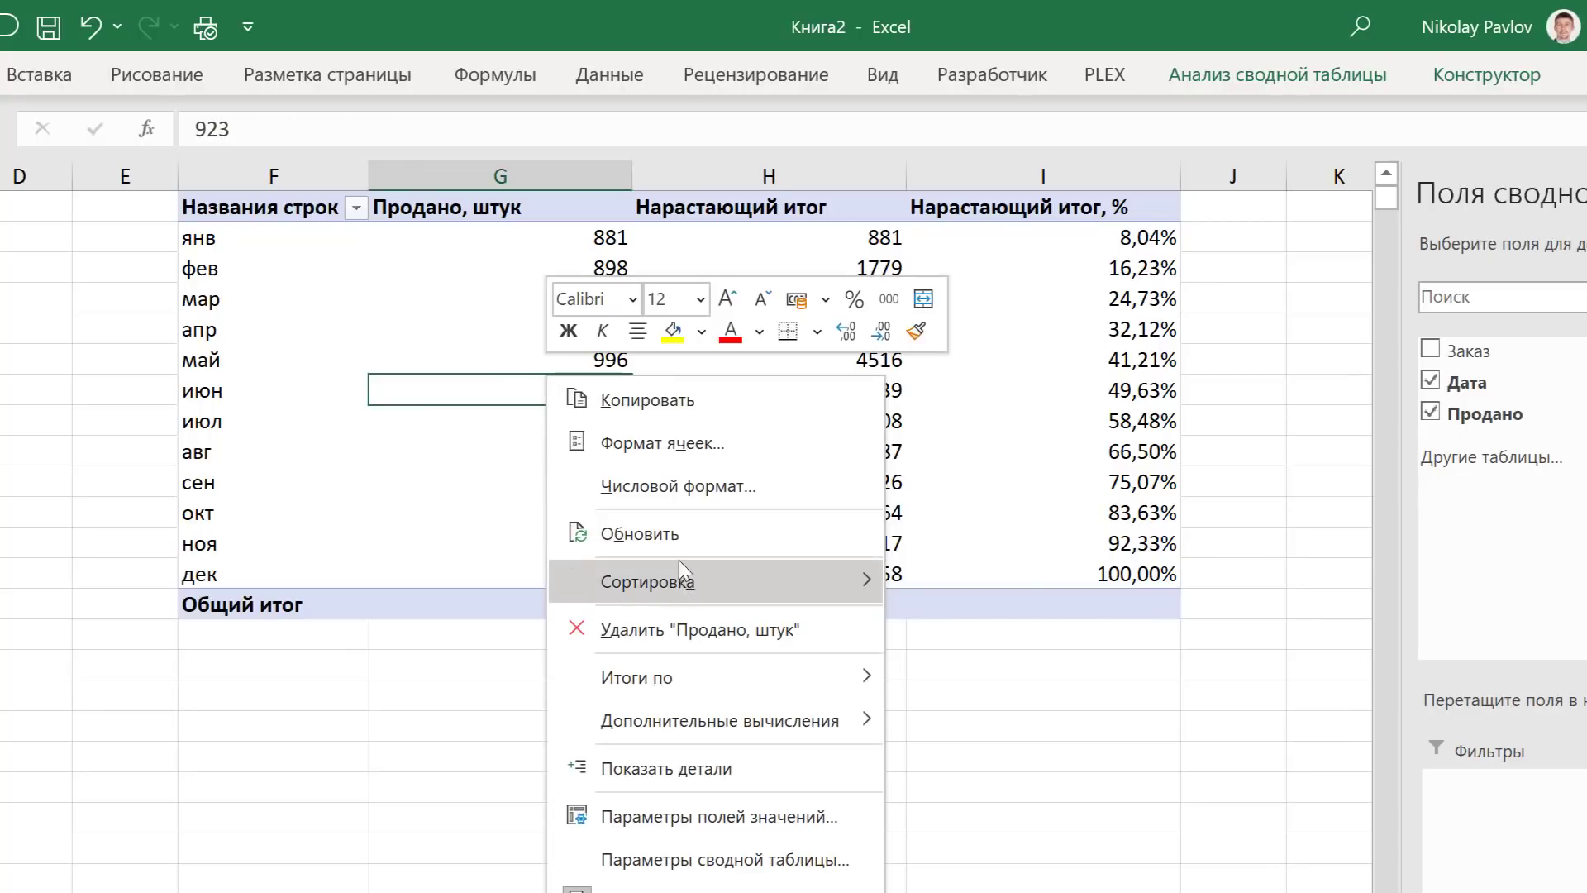
click(612, 82)
double_click(612, 81)
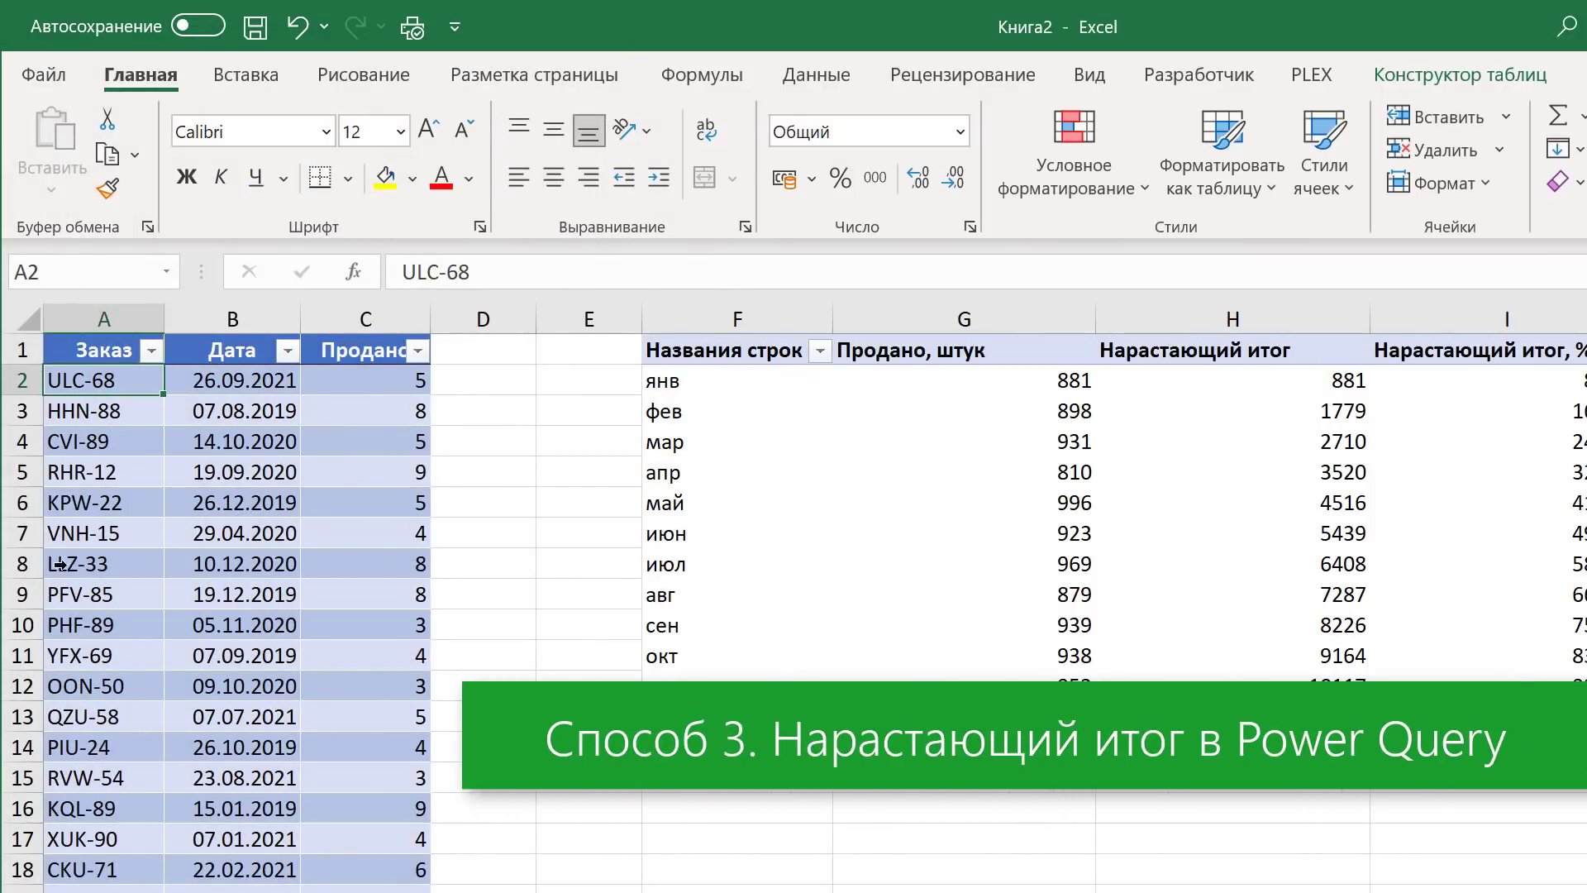
Load the source order table into the Power Query editor using Из таблицы/диапазона.
click(251, 472)
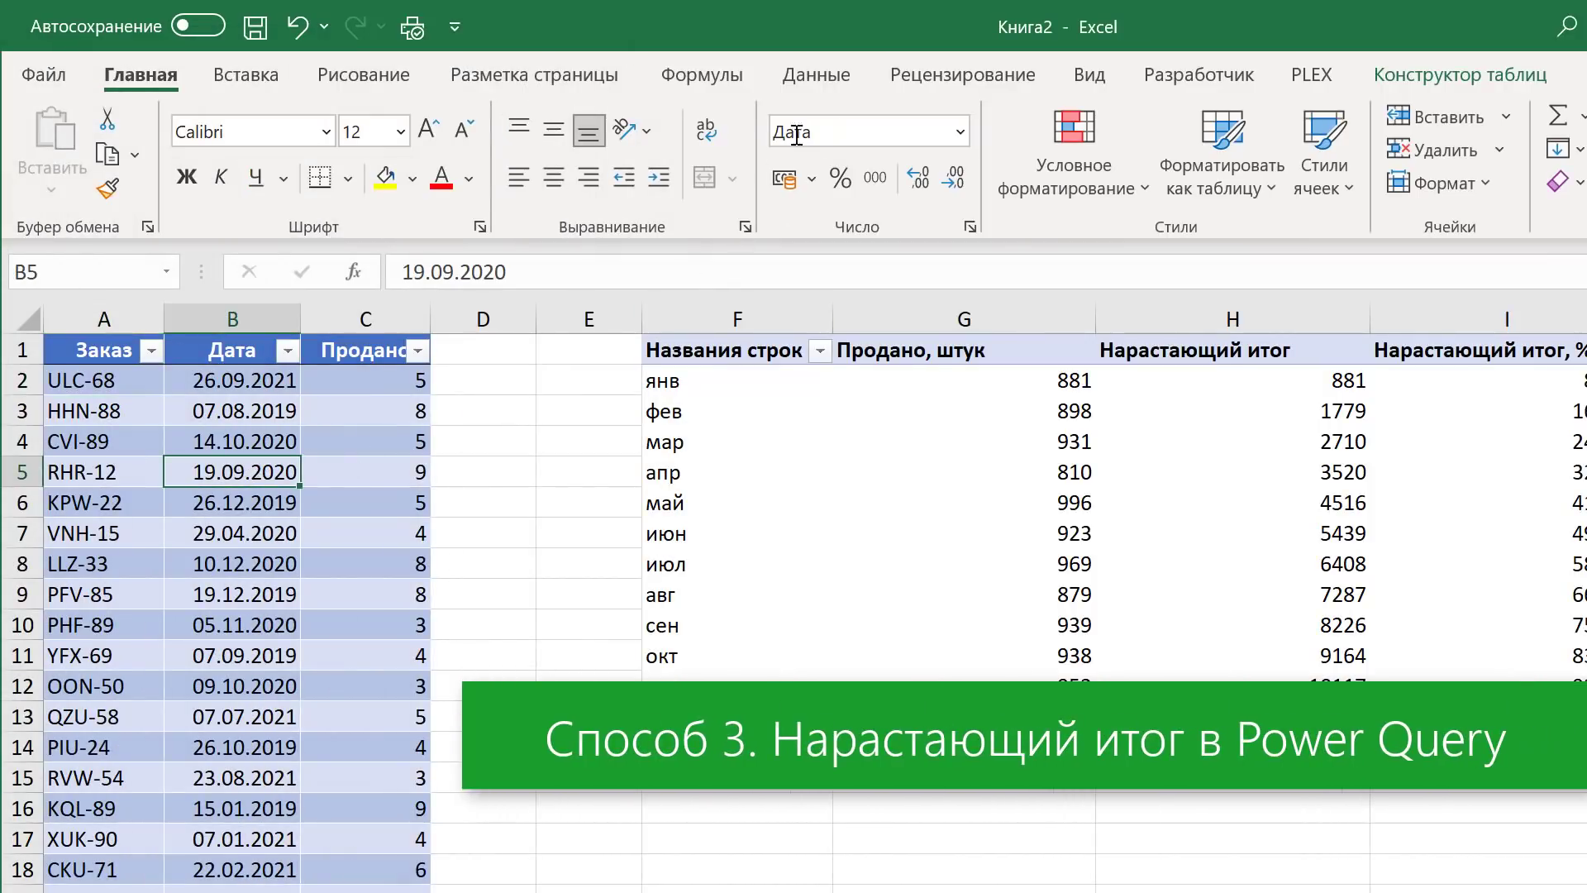
click(809, 82)
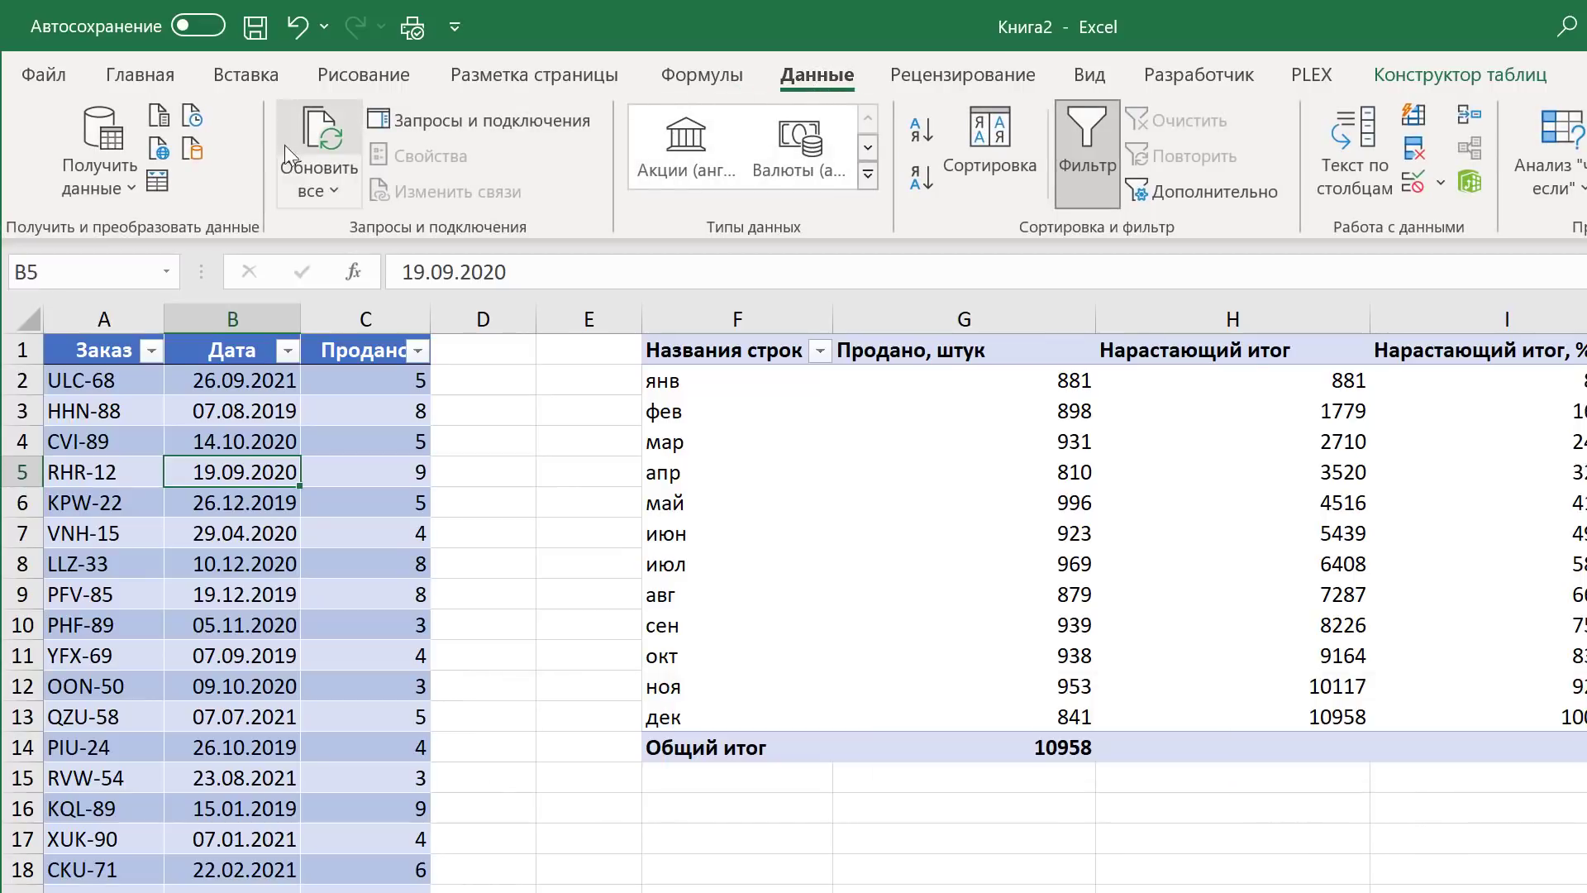
click(157, 181)
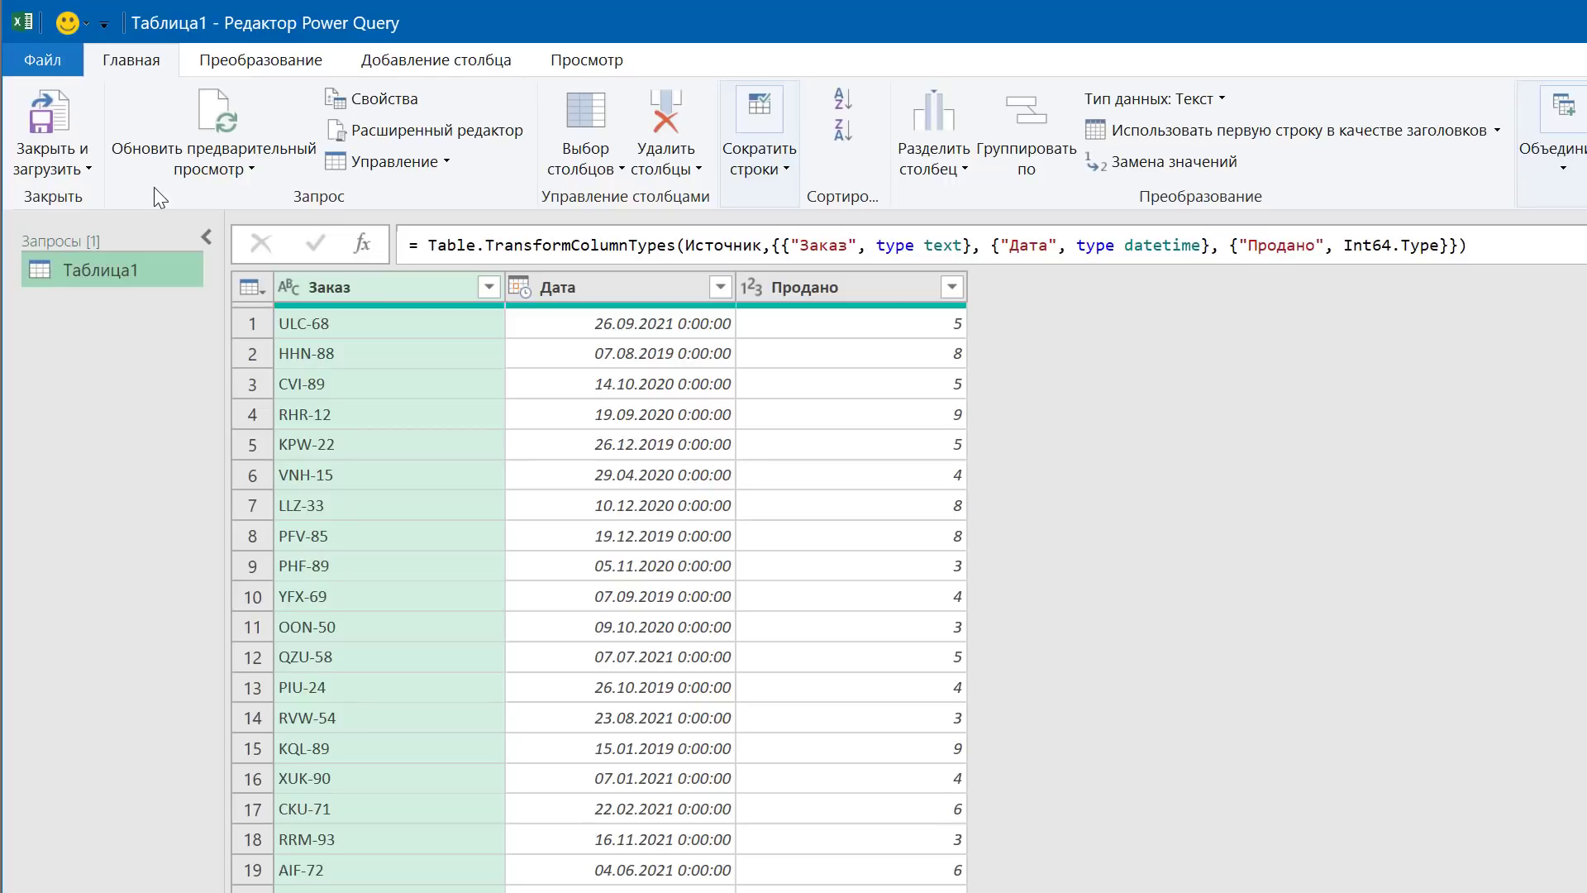
Change the Дата column to date-only type, replacing the existing conversion, and sort rows by Дата ascending.
click(626, 287)
click(526, 289)
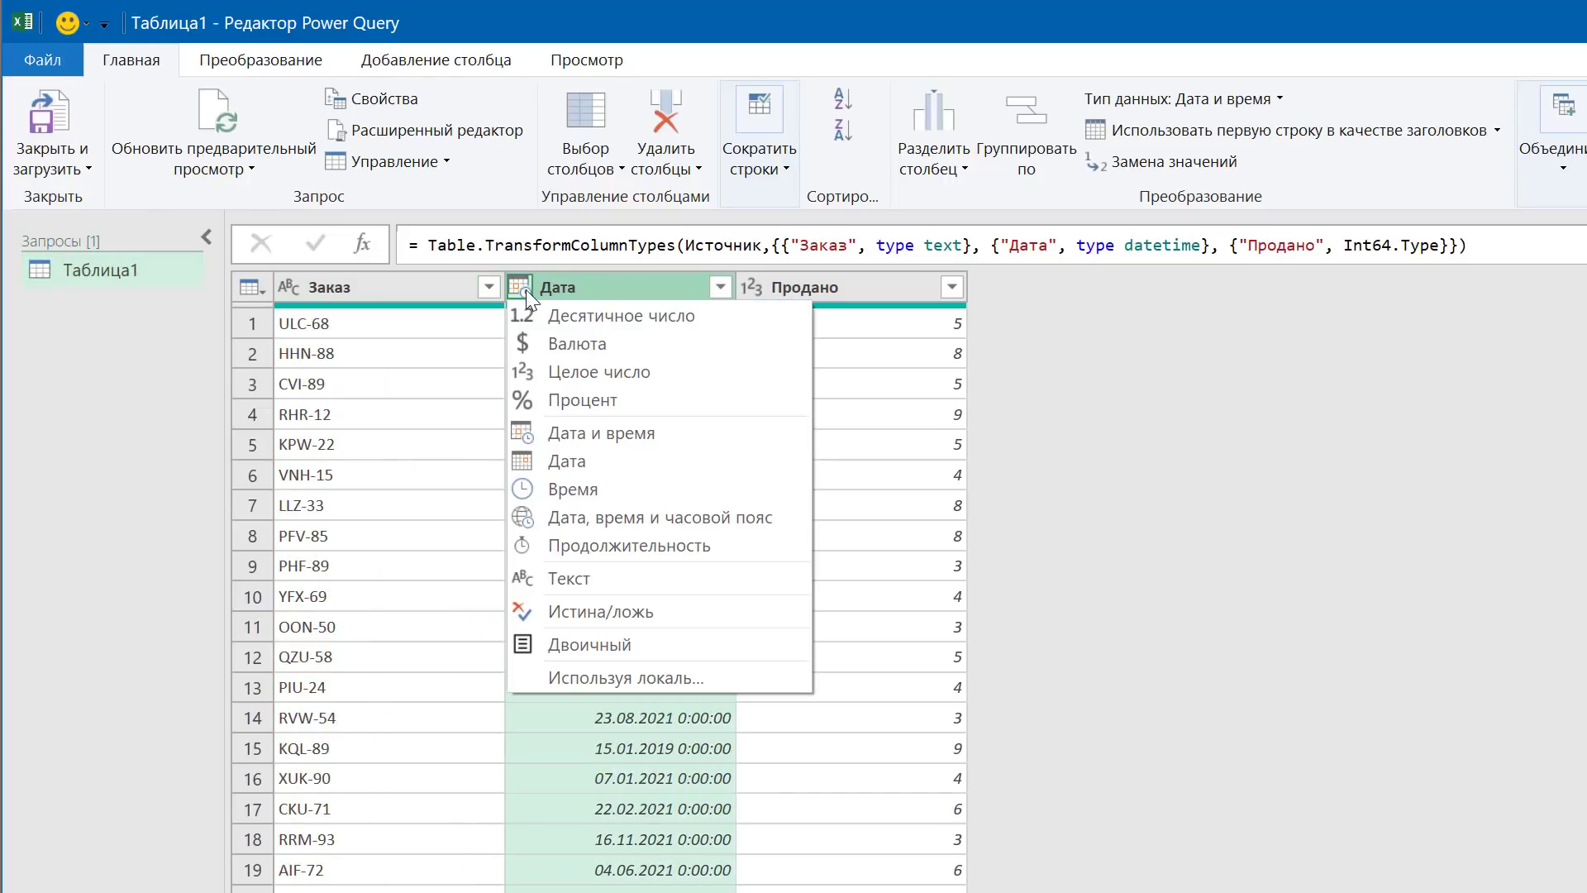
click(558, 459)
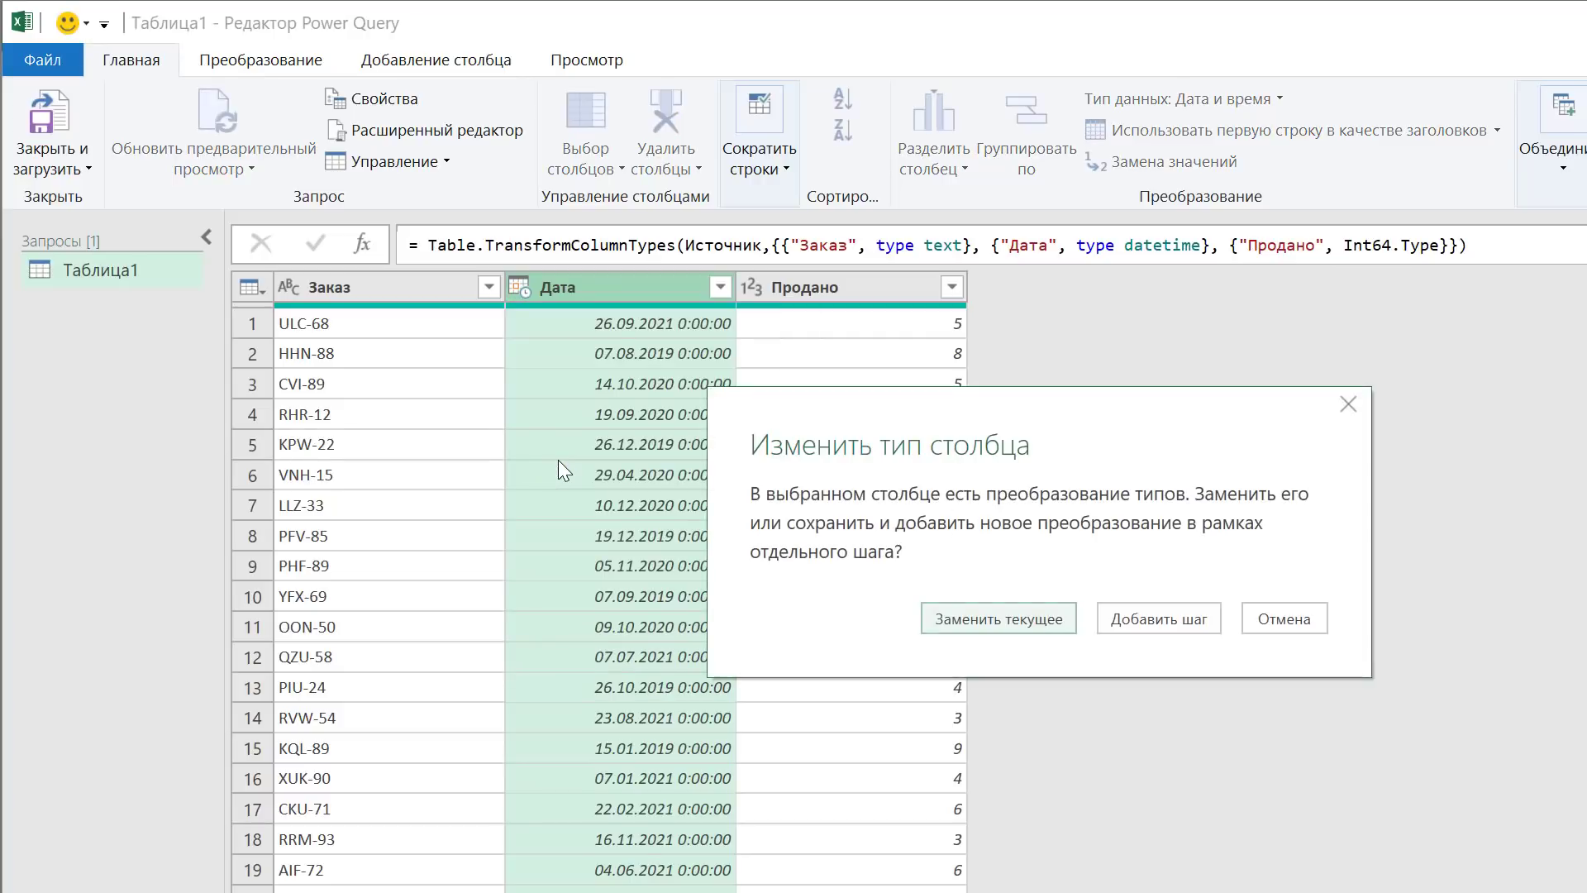
click(1004, 622)
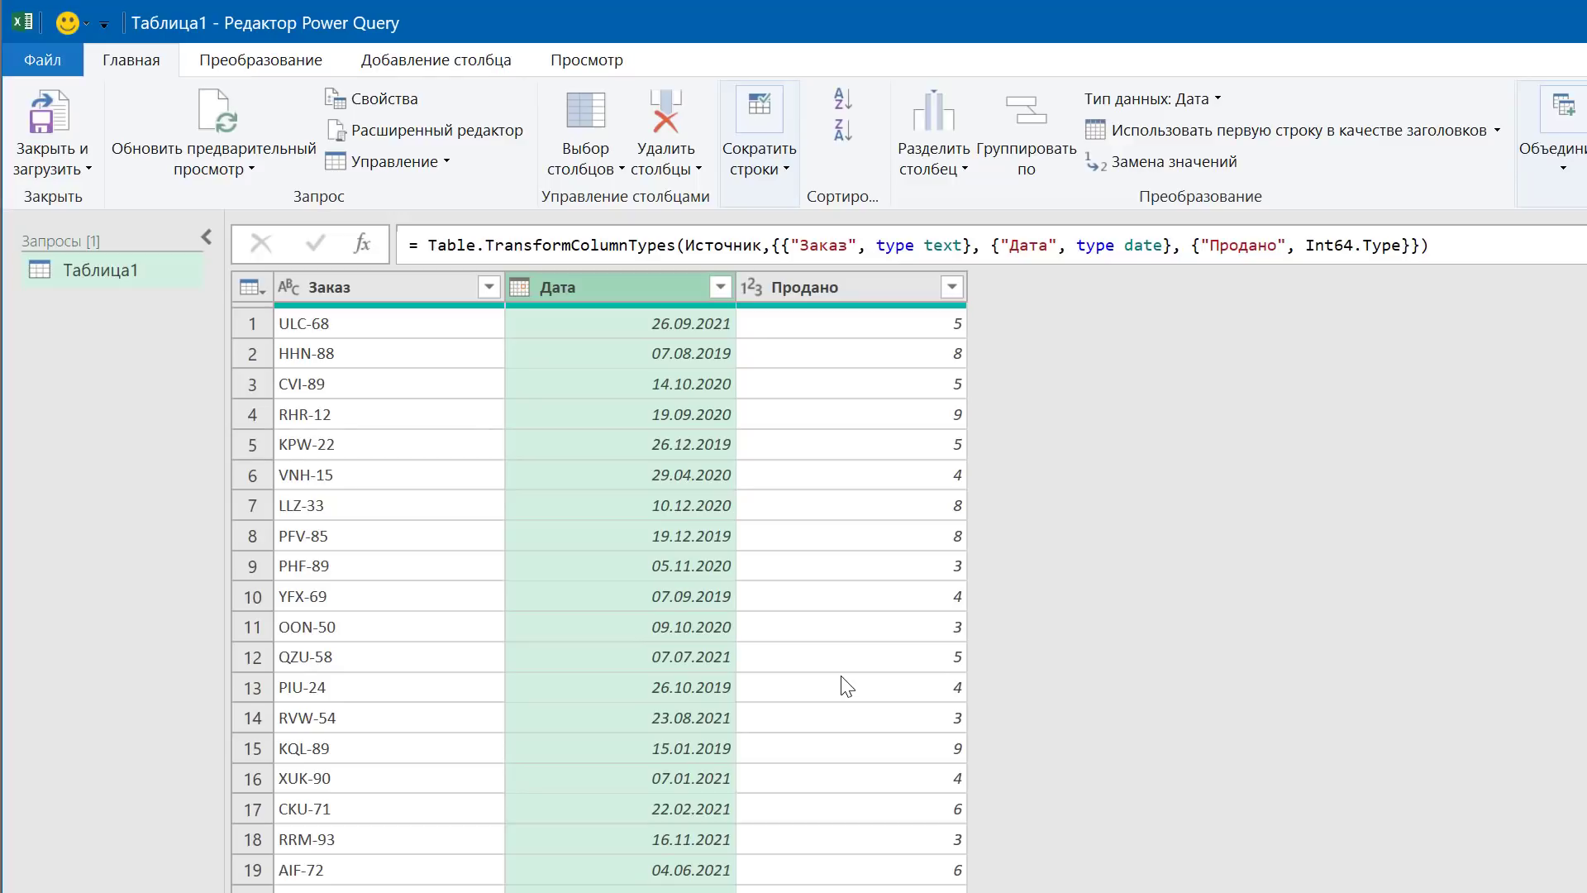
click(721, 287)
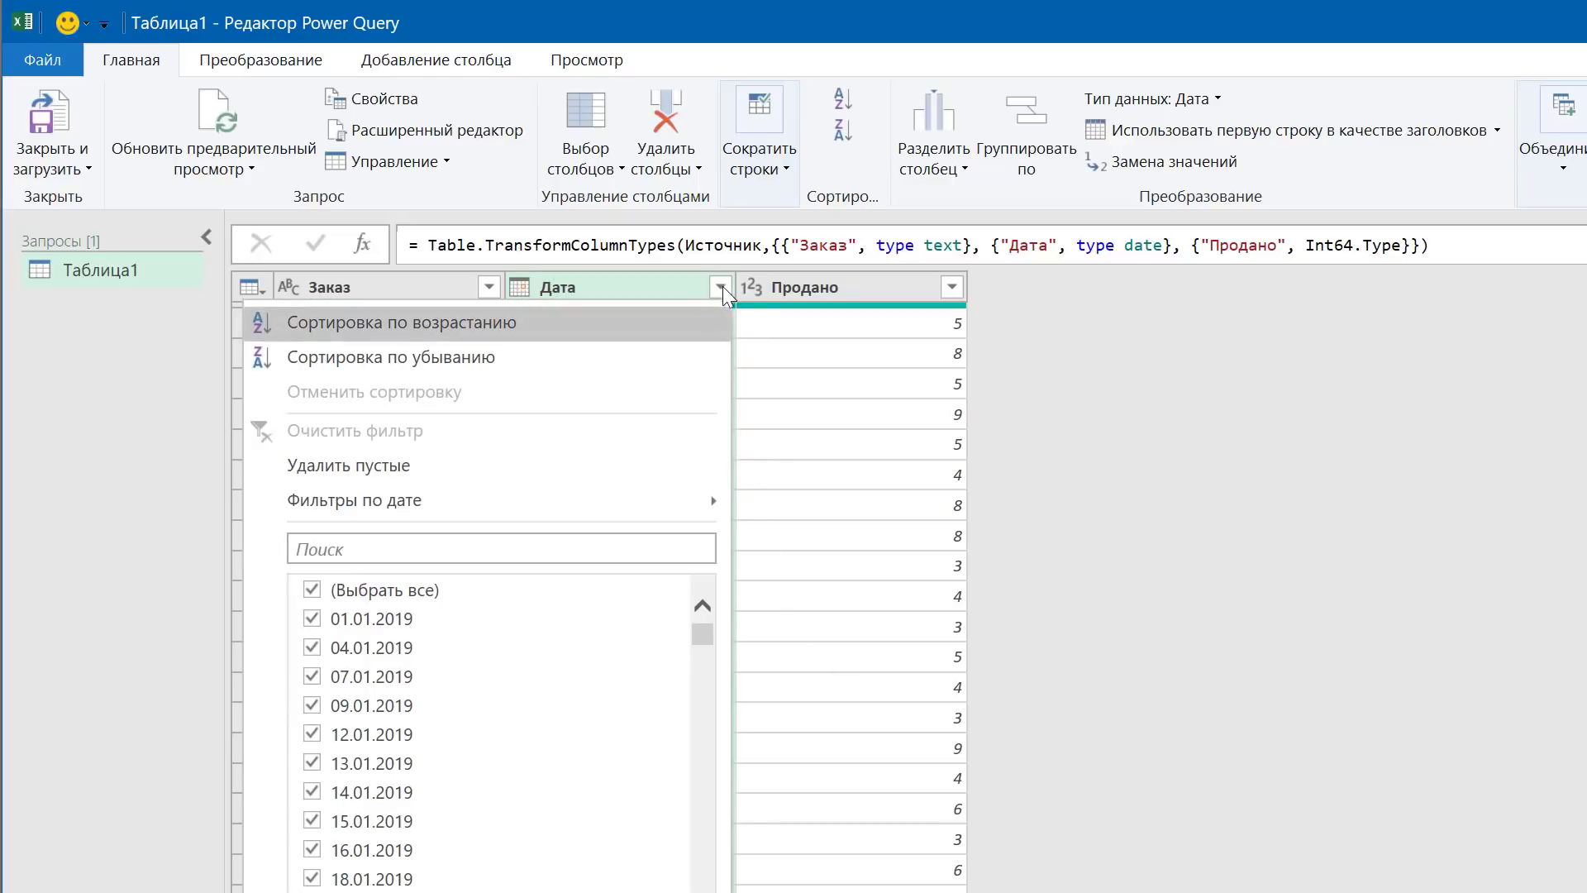
click(388, 332)
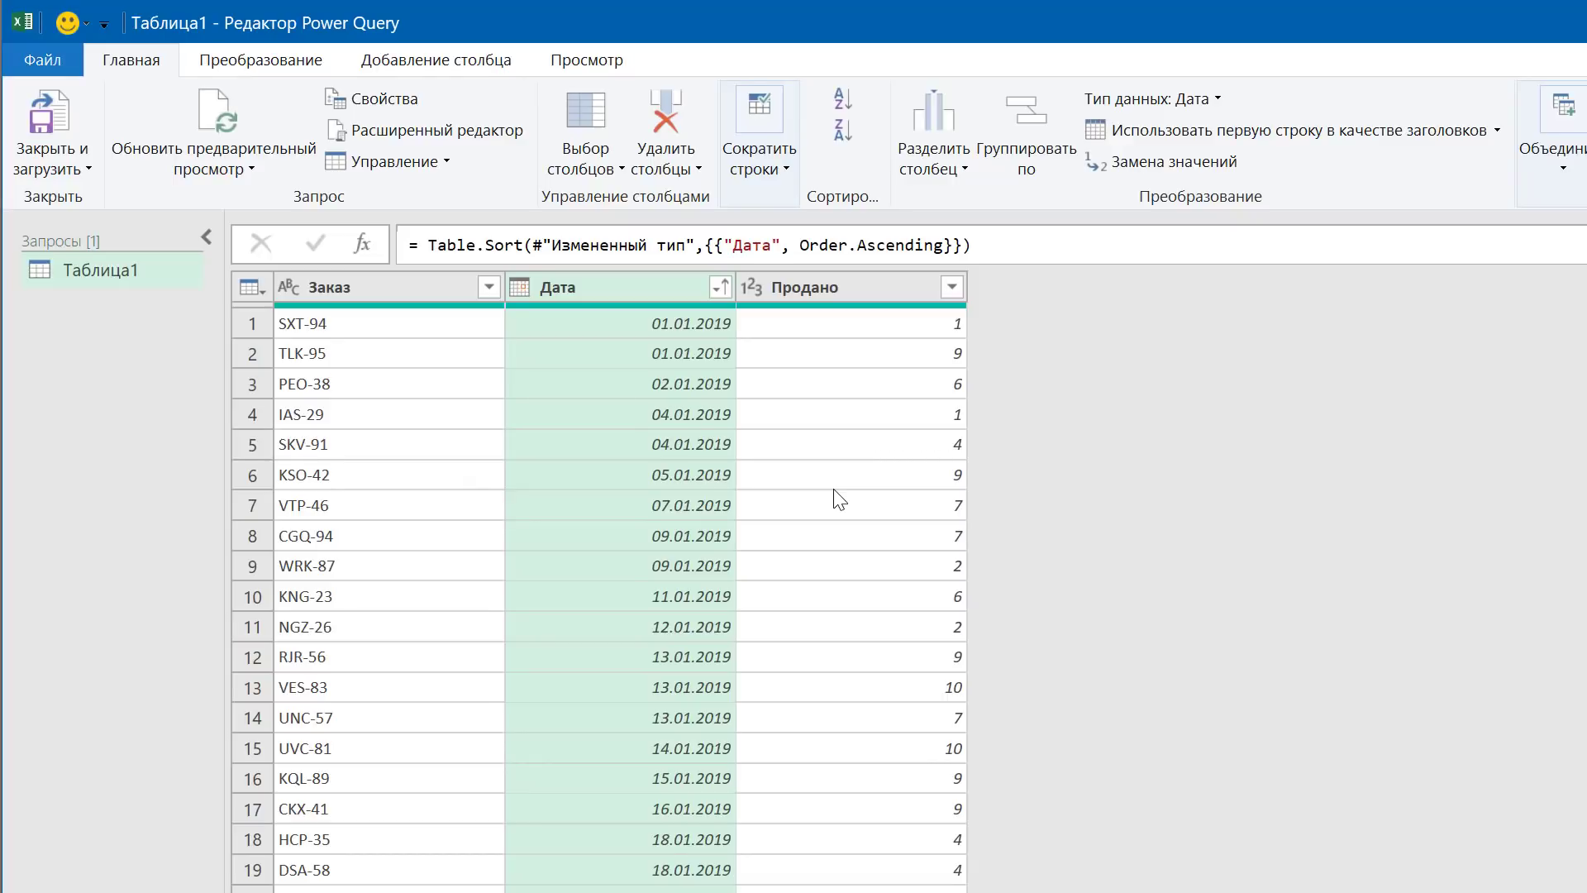
Add an Индекс column numbering the sorted rows from 1.
click(471, 64)
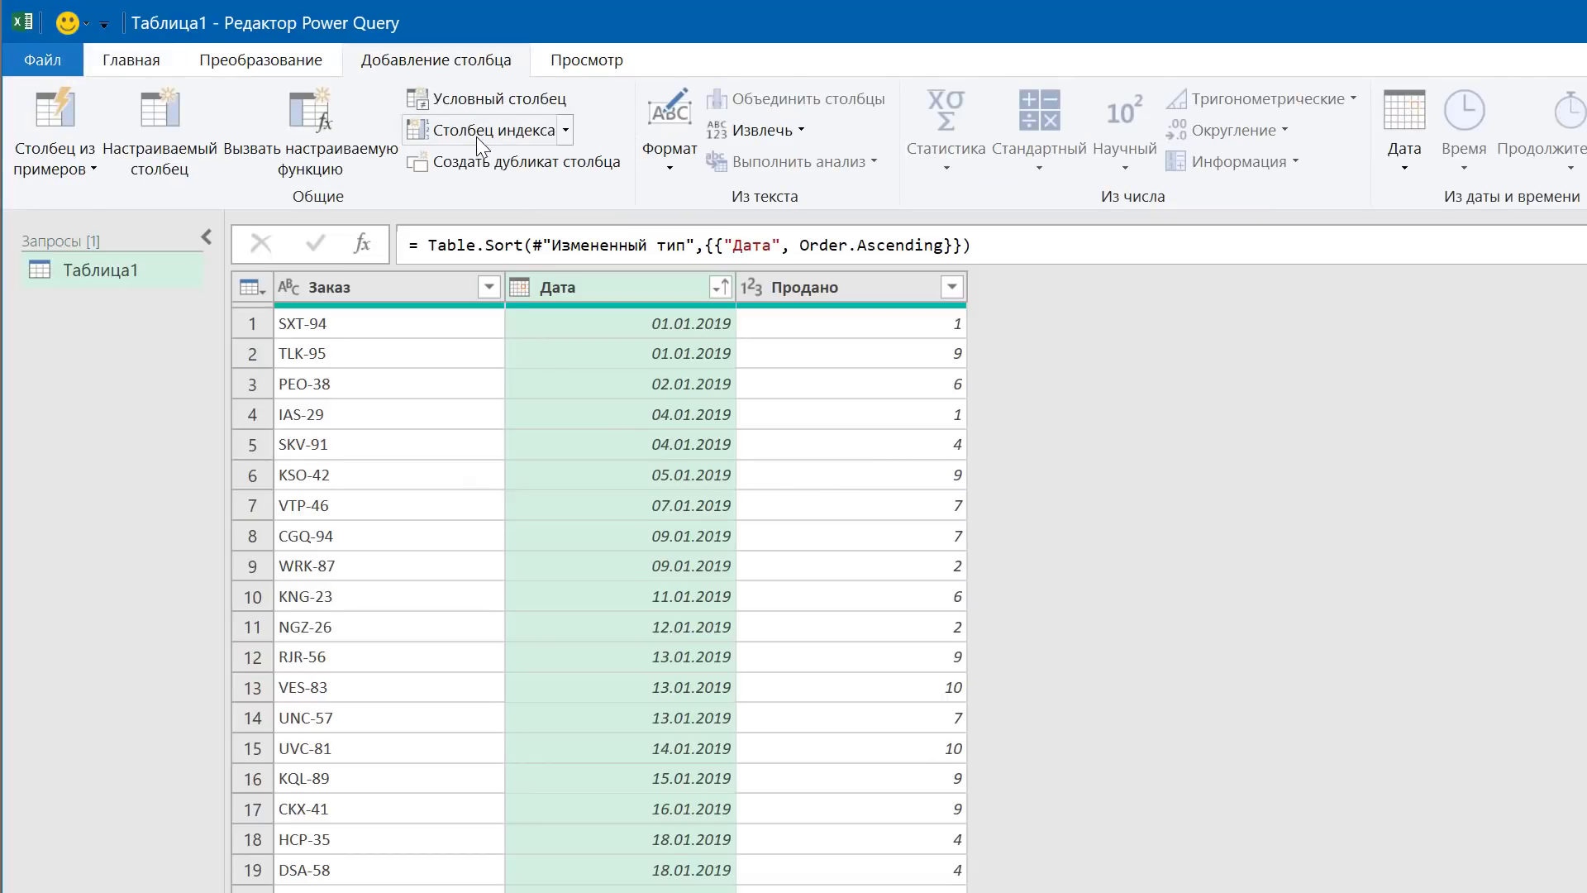
click(567, 132)
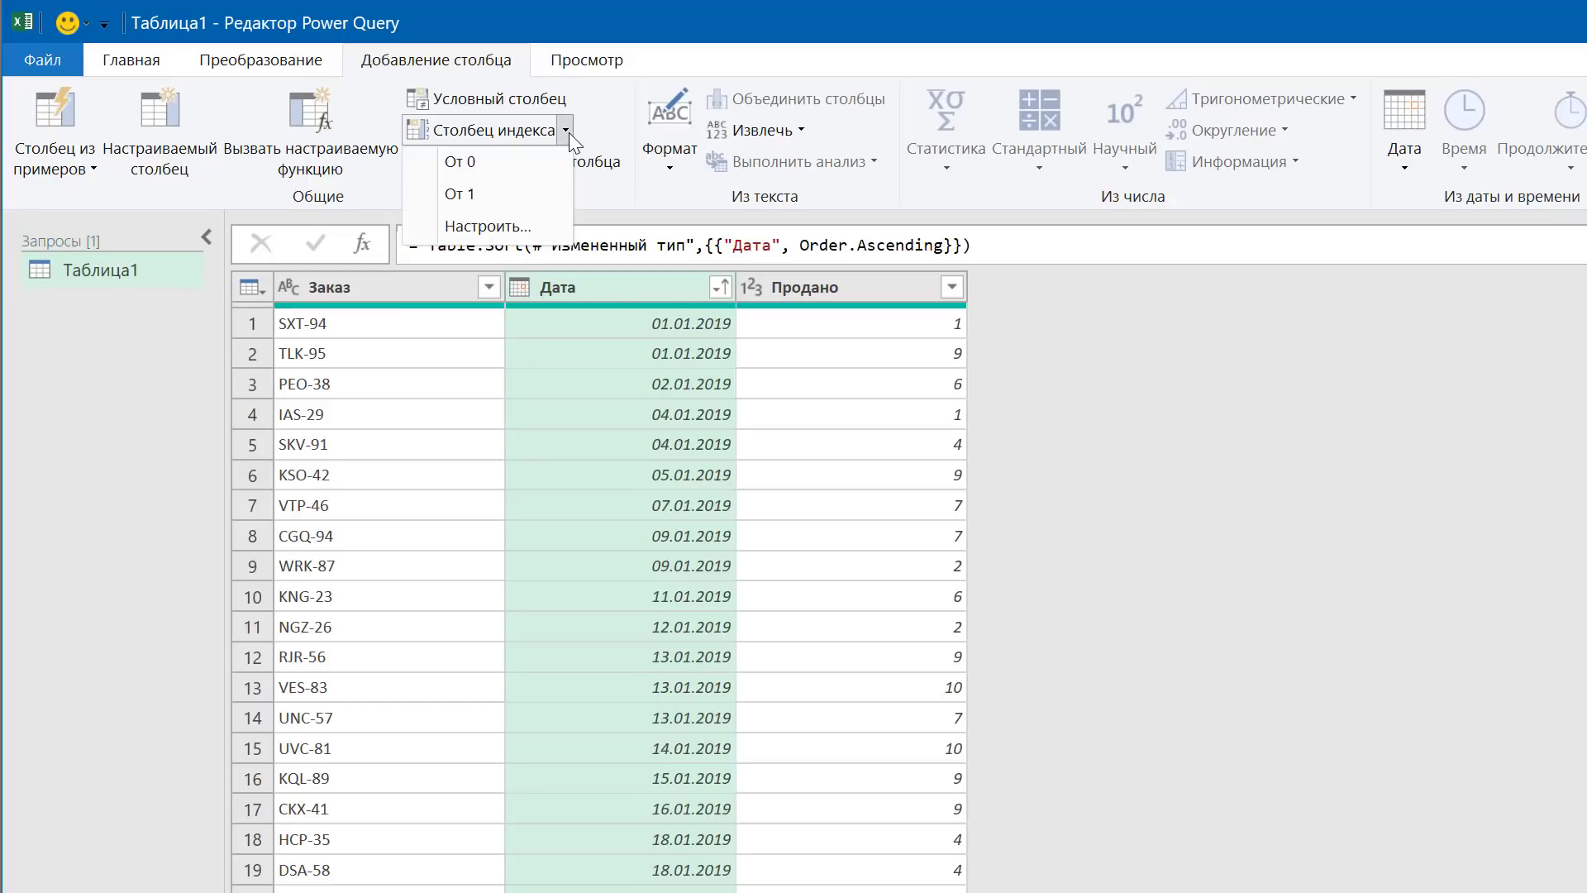
click(474, 194)
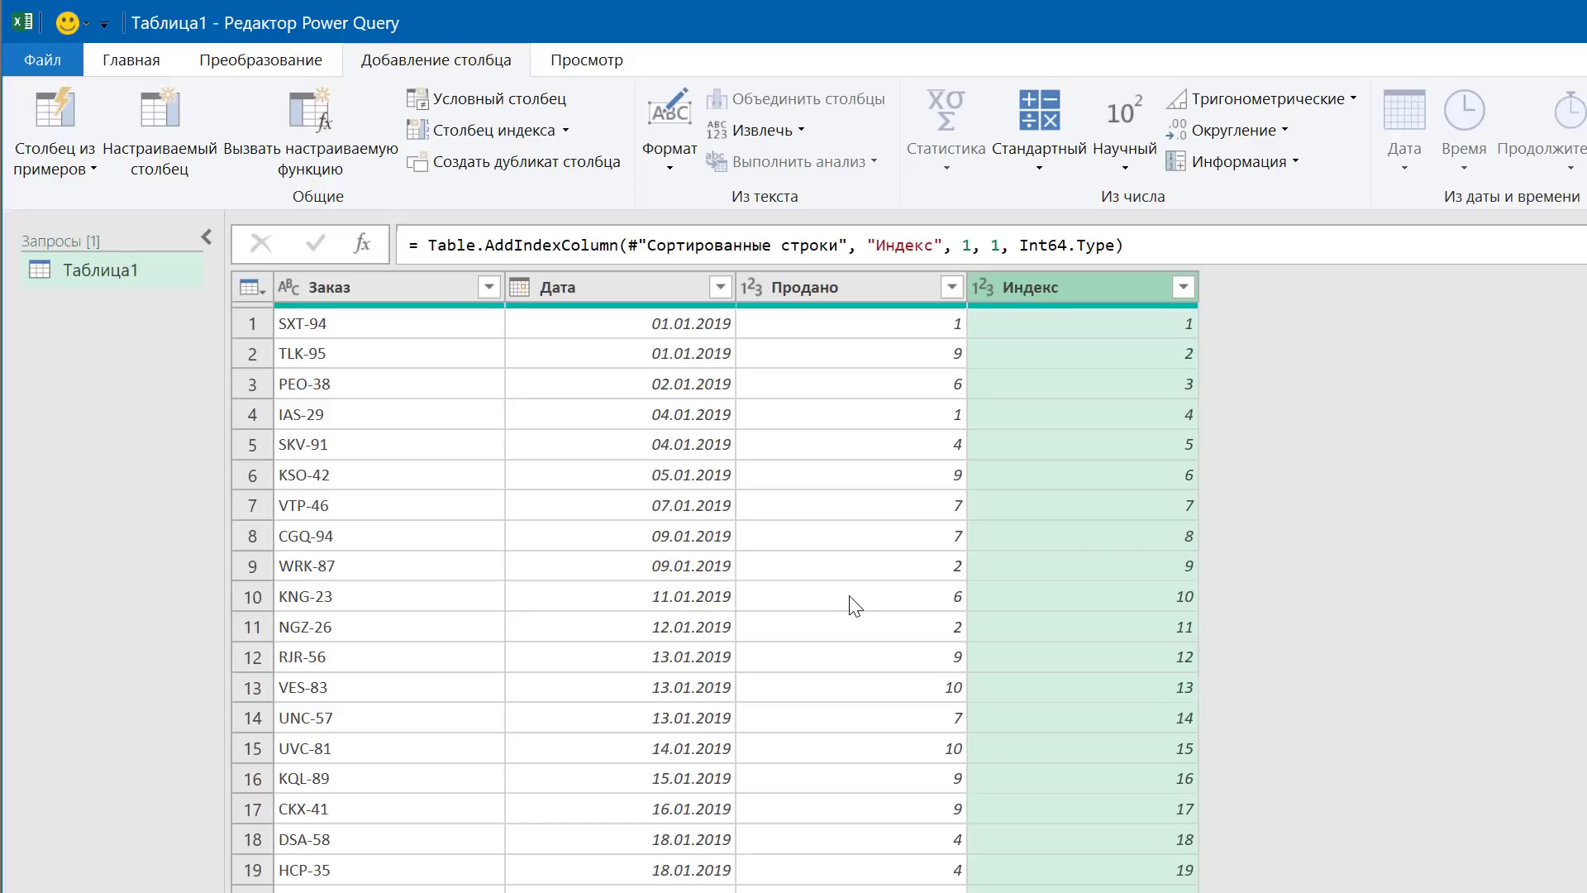
click(848, 290)
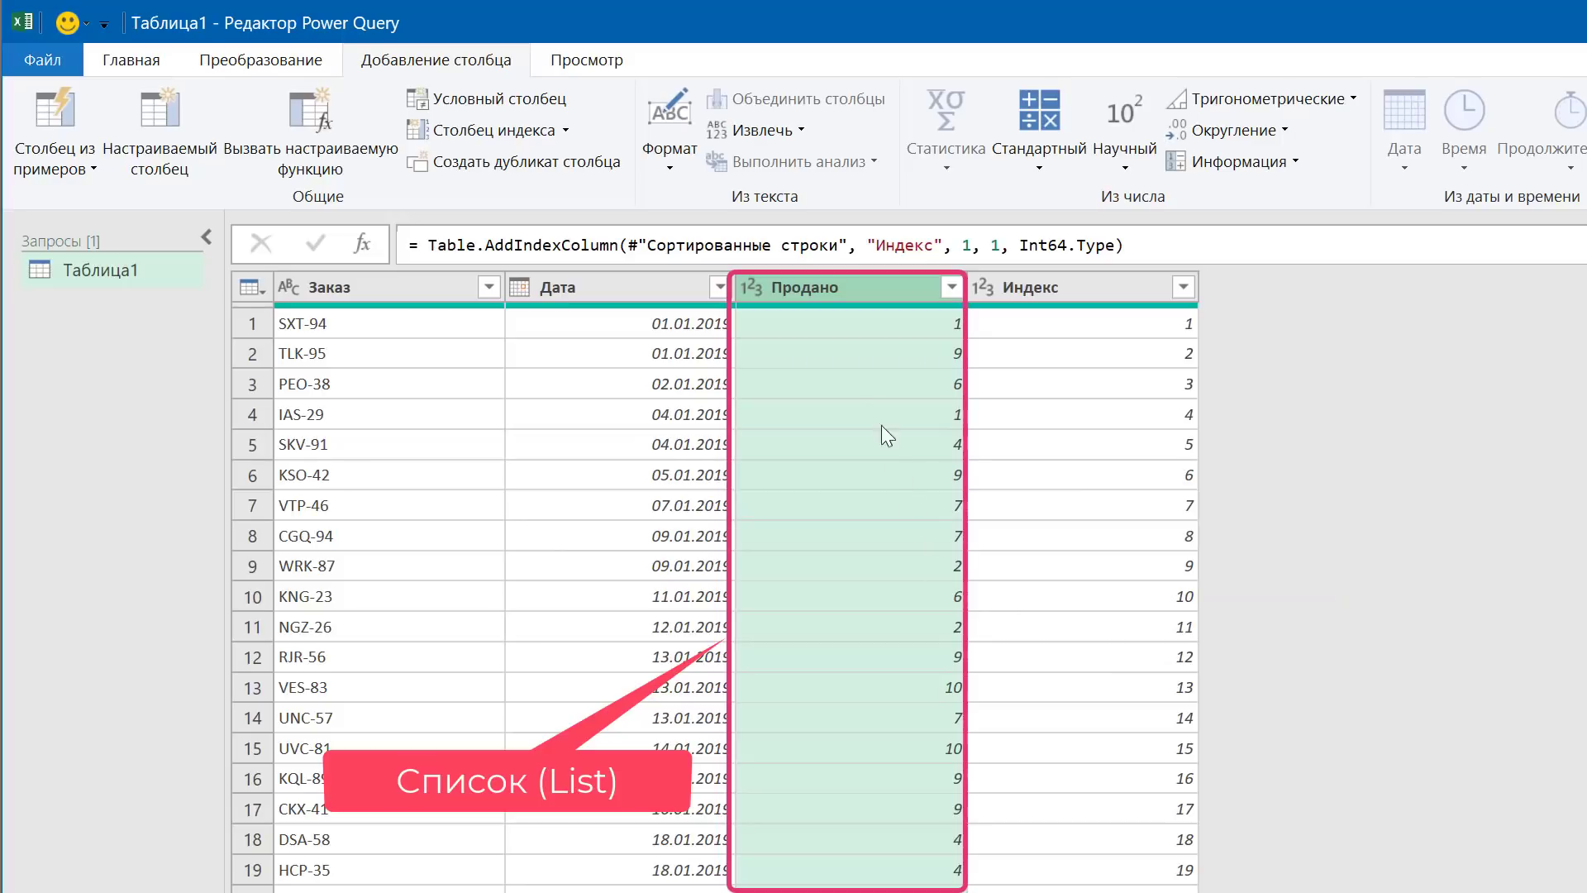
Drill down into Продано, copy its list reference from the formula bar, then delete that drill-down step.
right_click(848, 286)
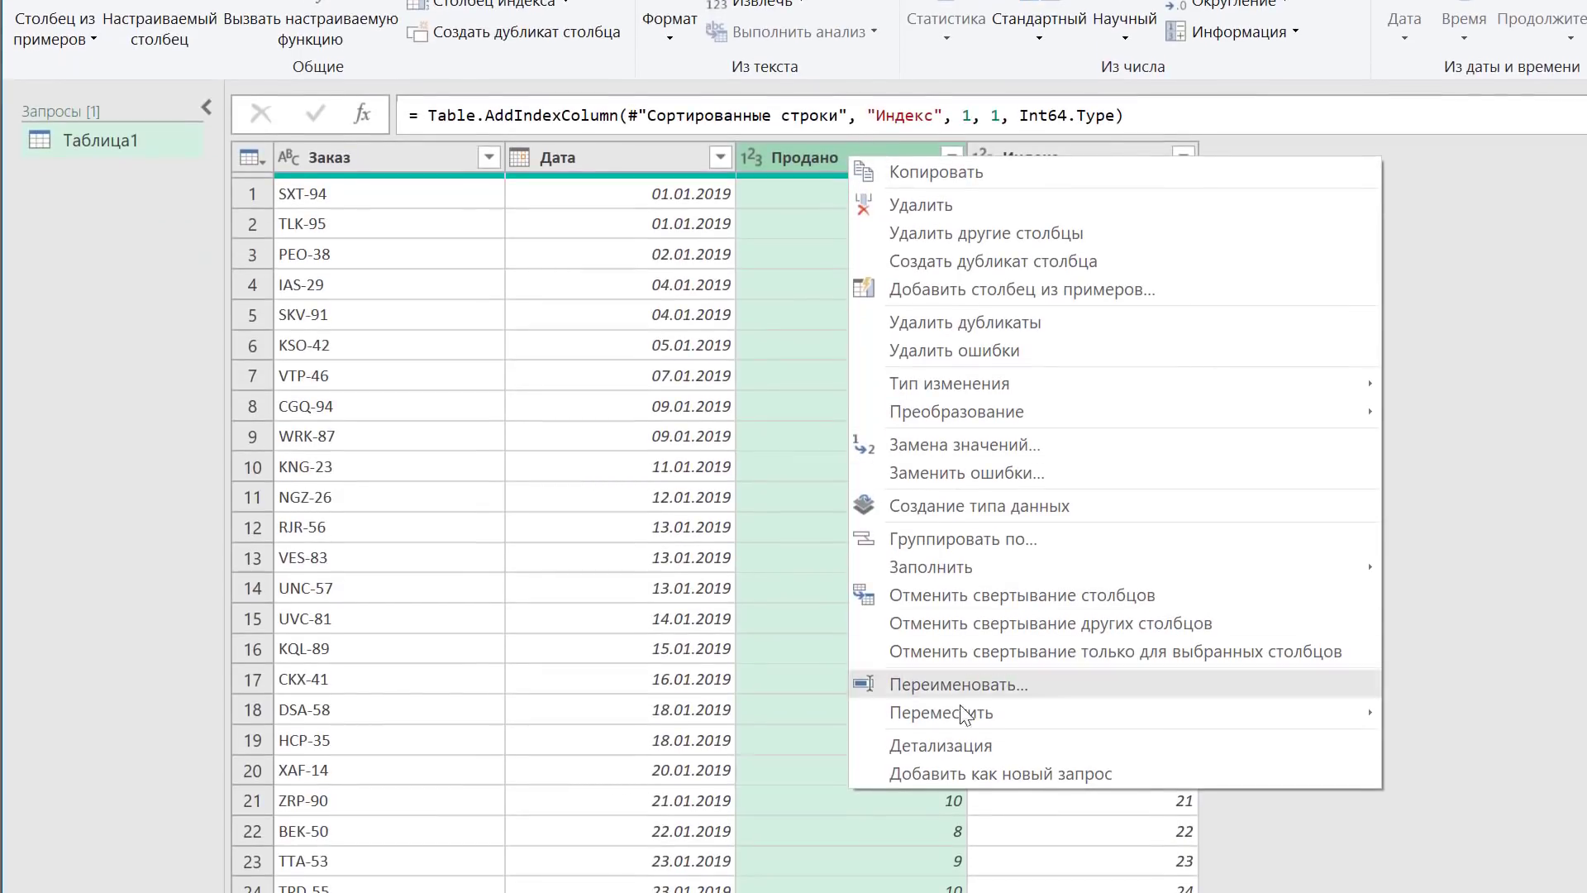
click(937, 746)
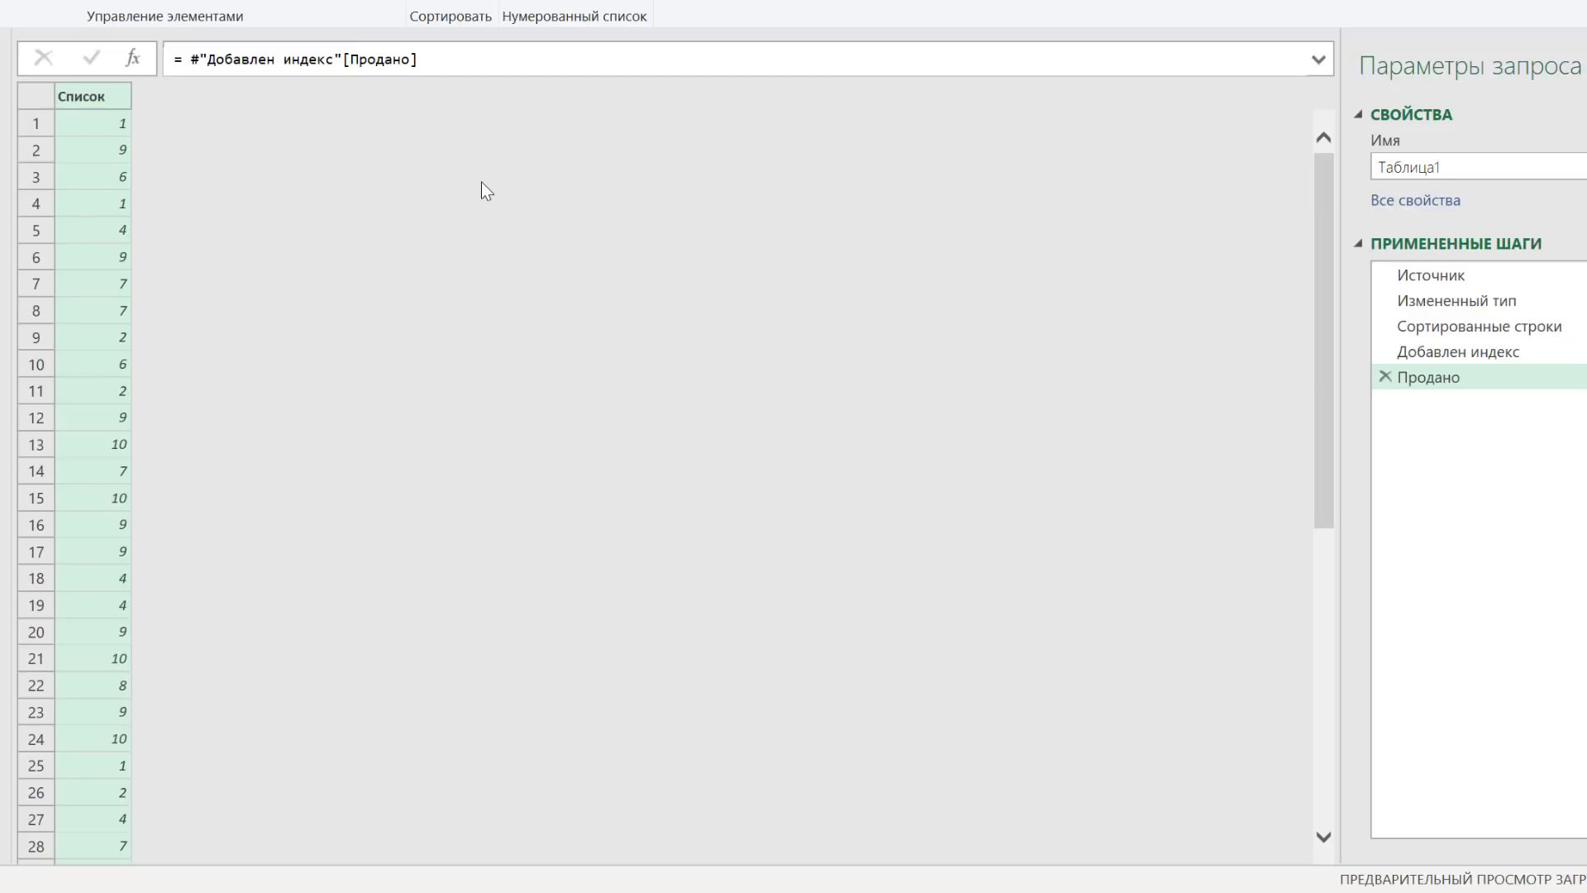
drag(434, 60, 188, 62)
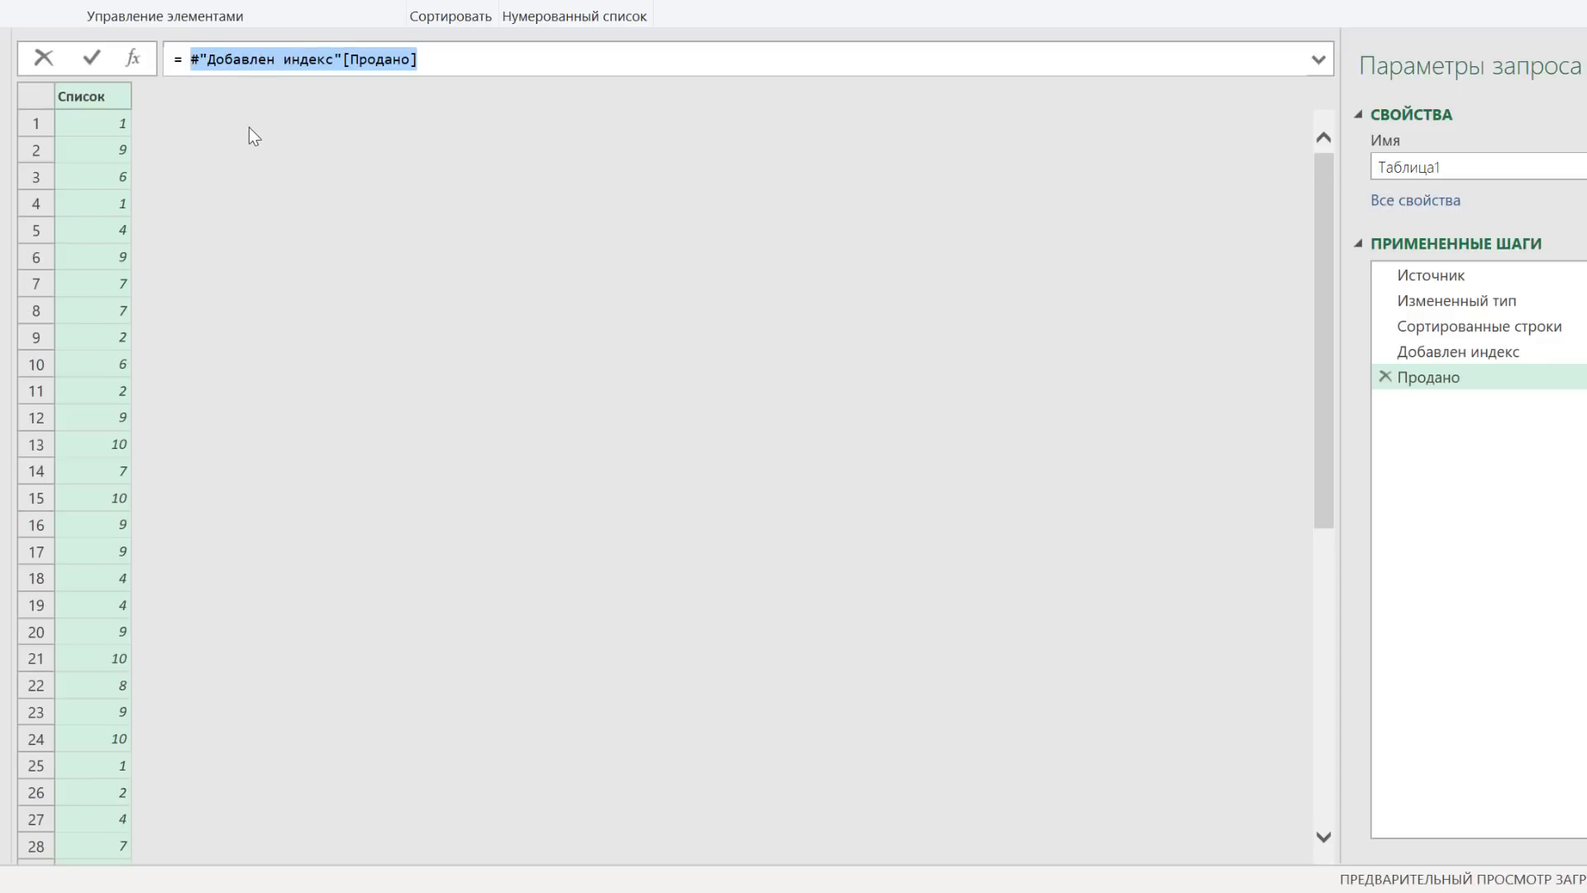
key(ctrl+c)
click(1387, 379)
click(1385, 377)
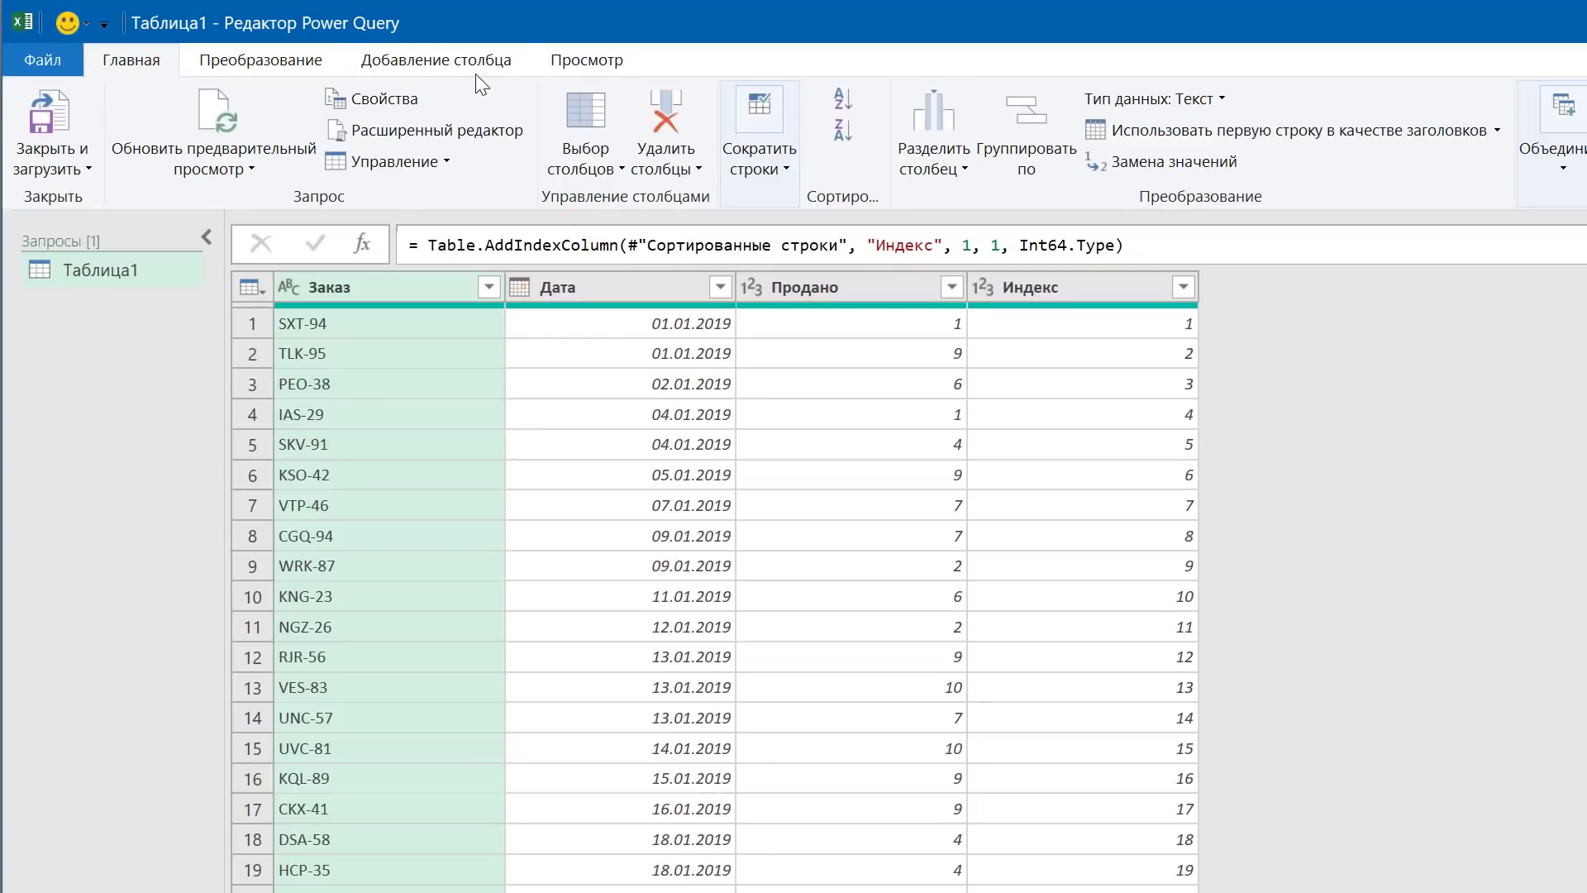
Add a custom column 'Нарастающий итог' with the formula #"Добавлен индекс"[Продано].
click(474, 66)
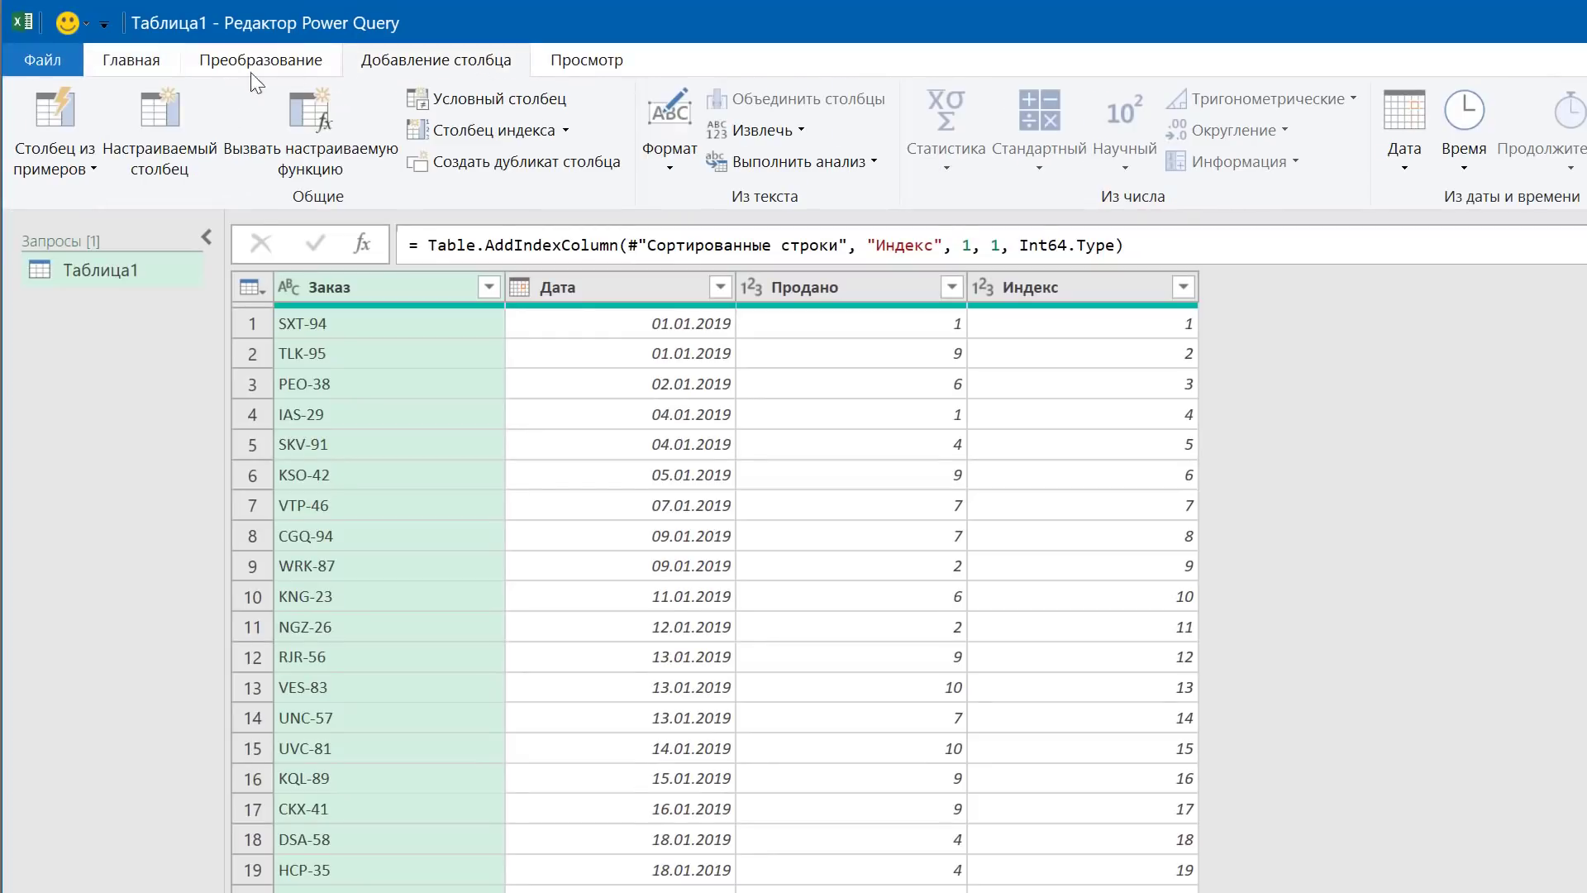
click(169, 171)
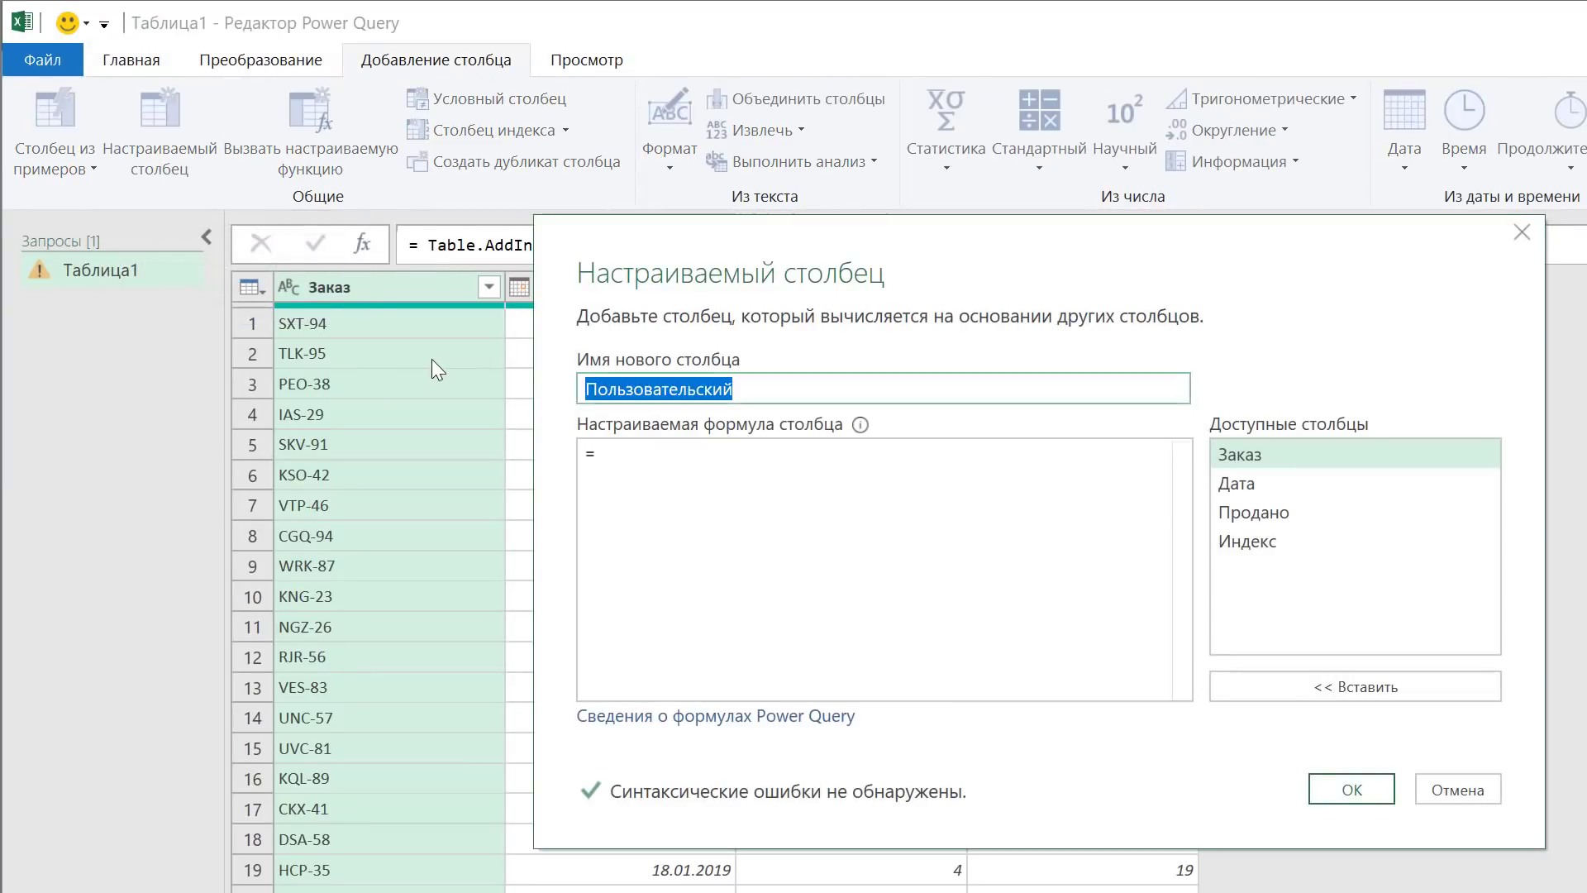
text(Нараста)
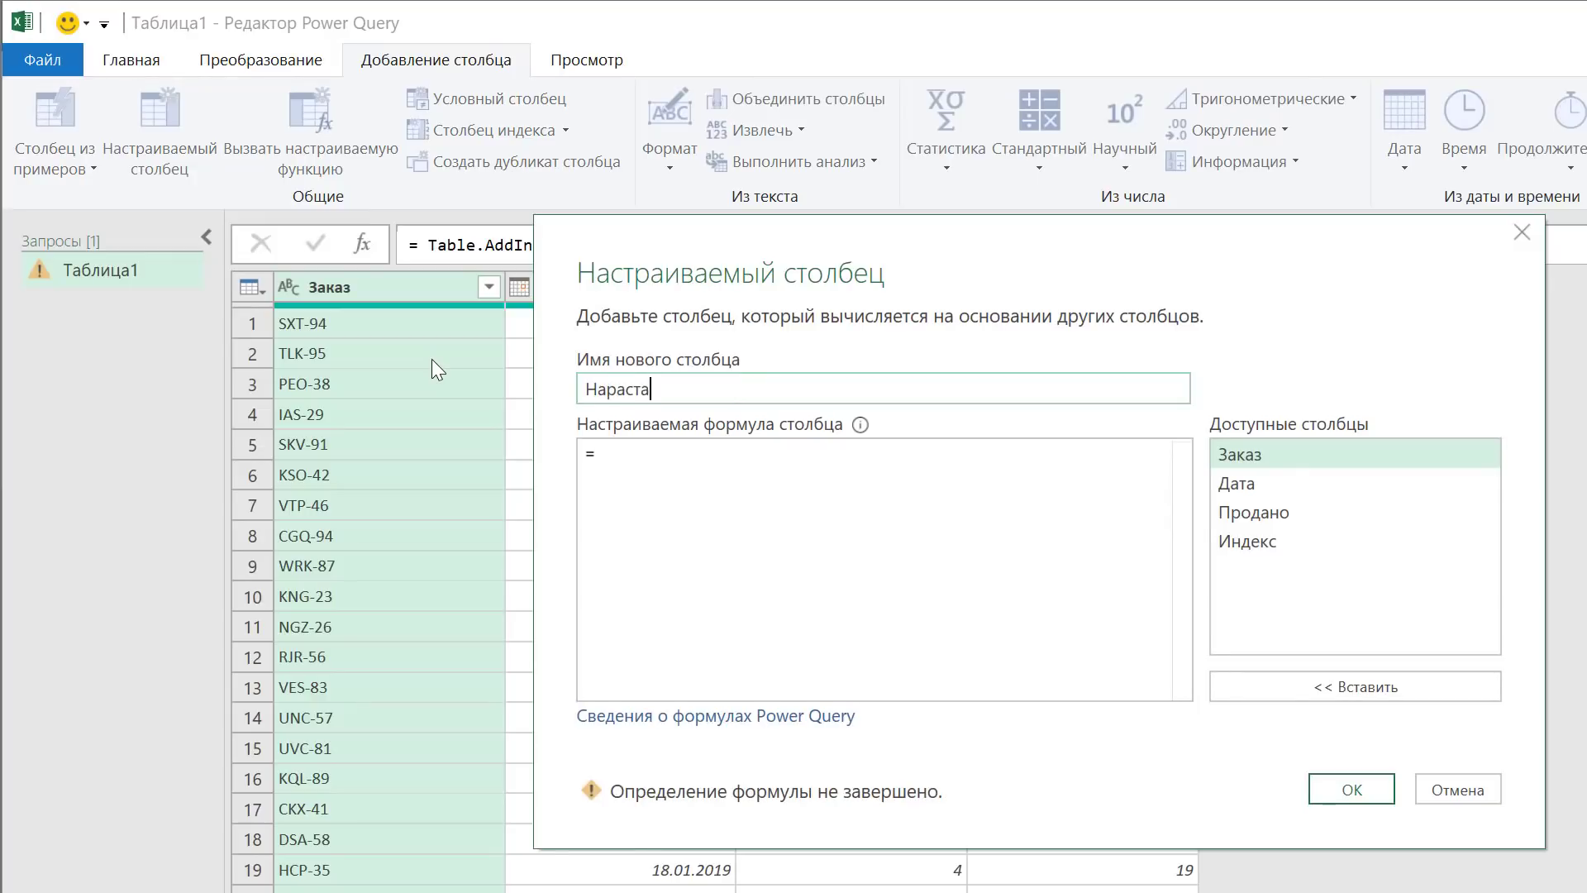
text(ющий итог)
click(622, 451)
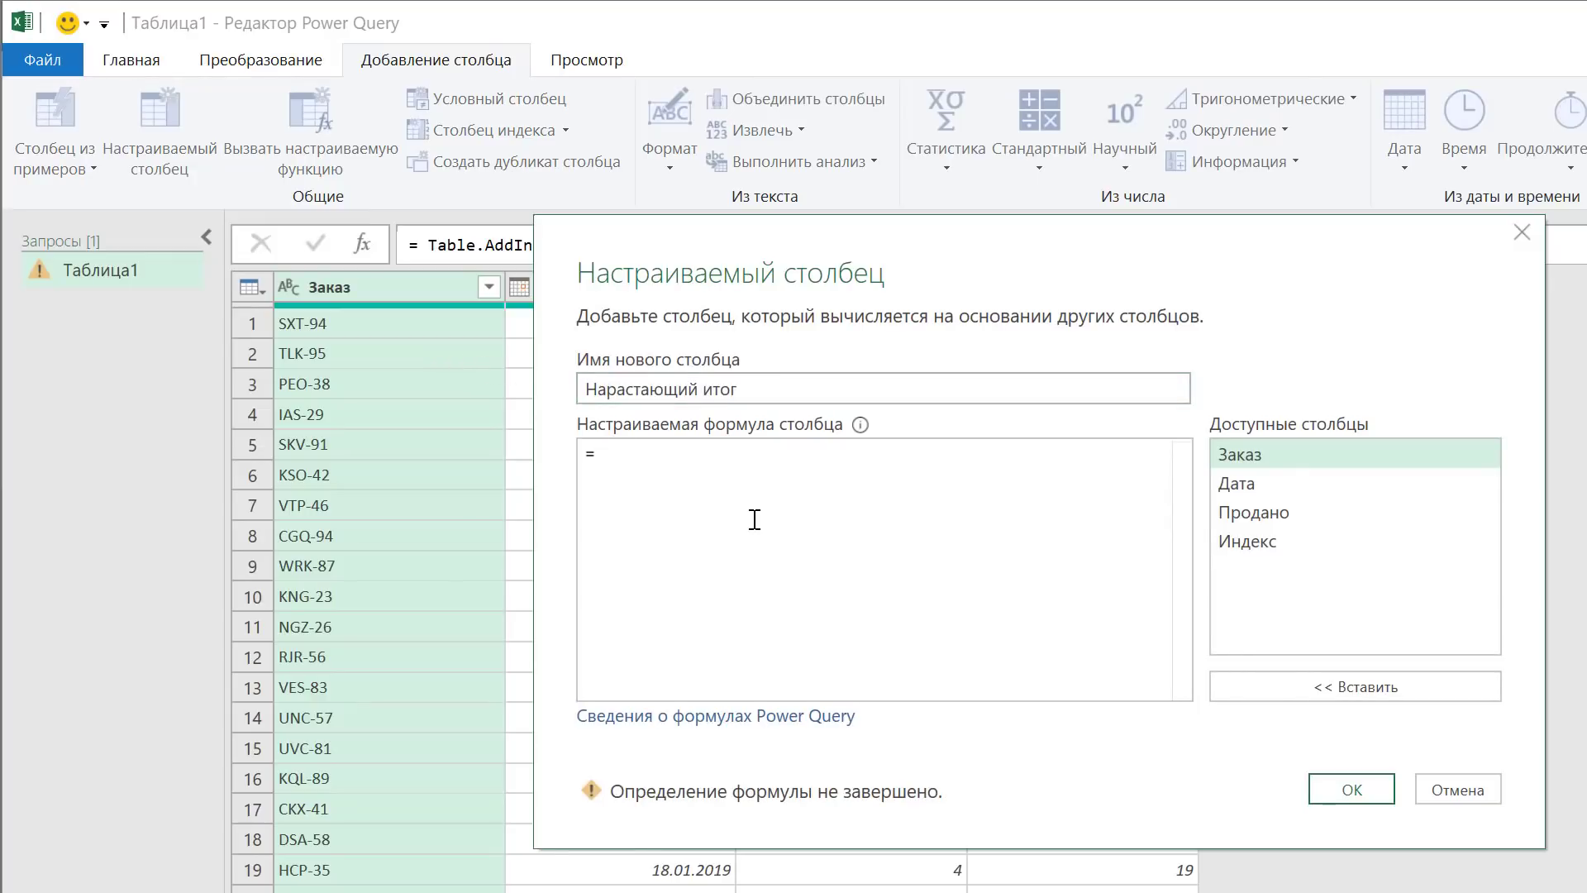
key(ctrl+v)
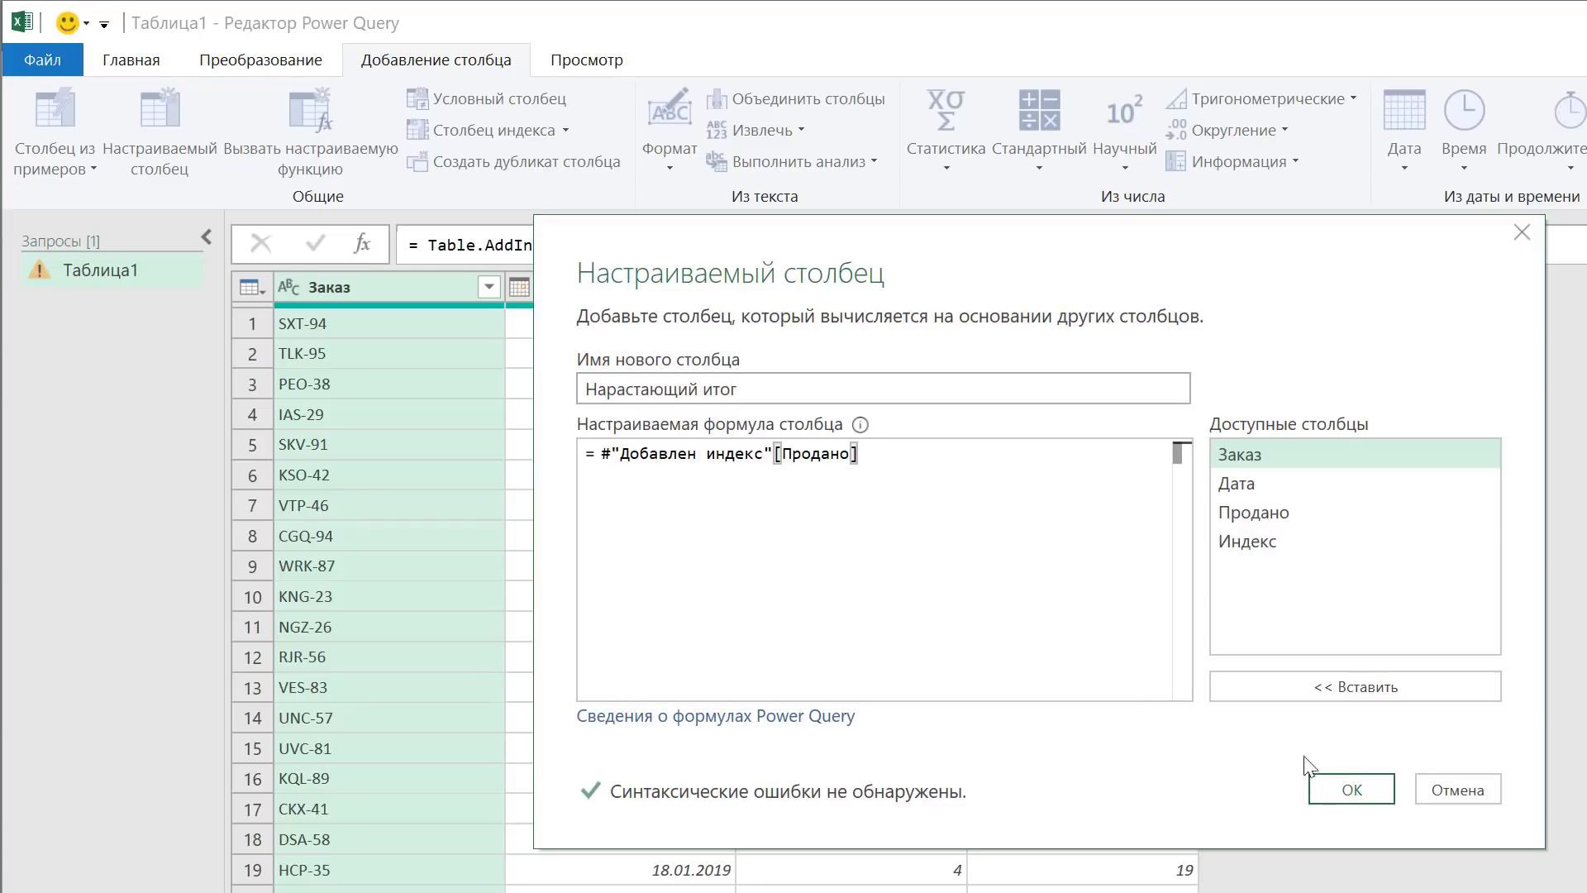
click(1347, 787)
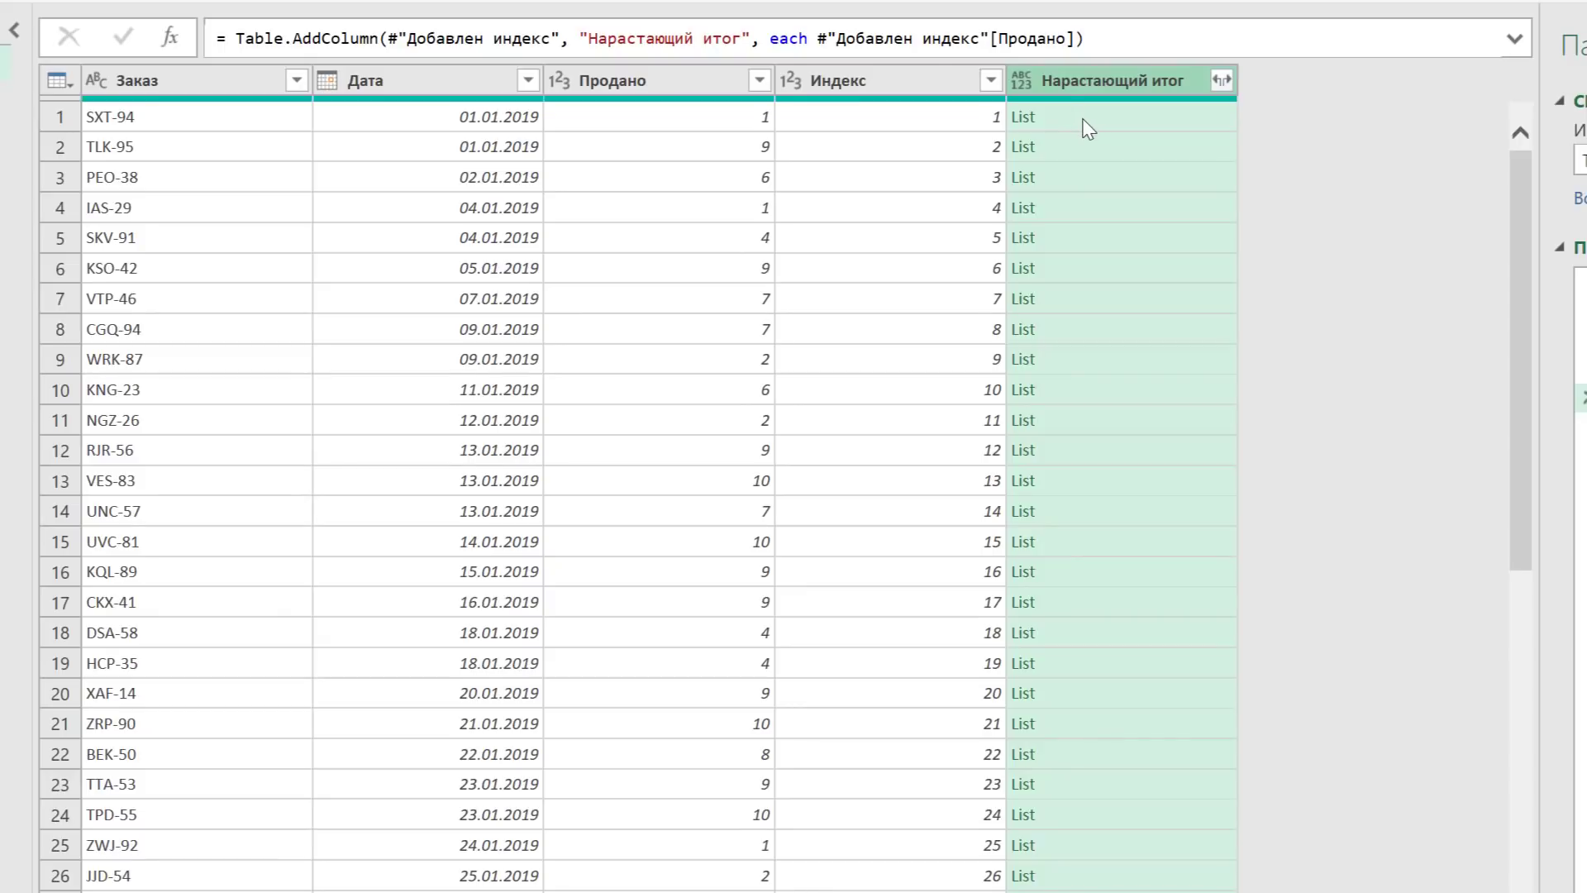
Preview the lists in rows 1–4 of Нарастающий итог, enlarging the preview pane.
click(1098, 122)
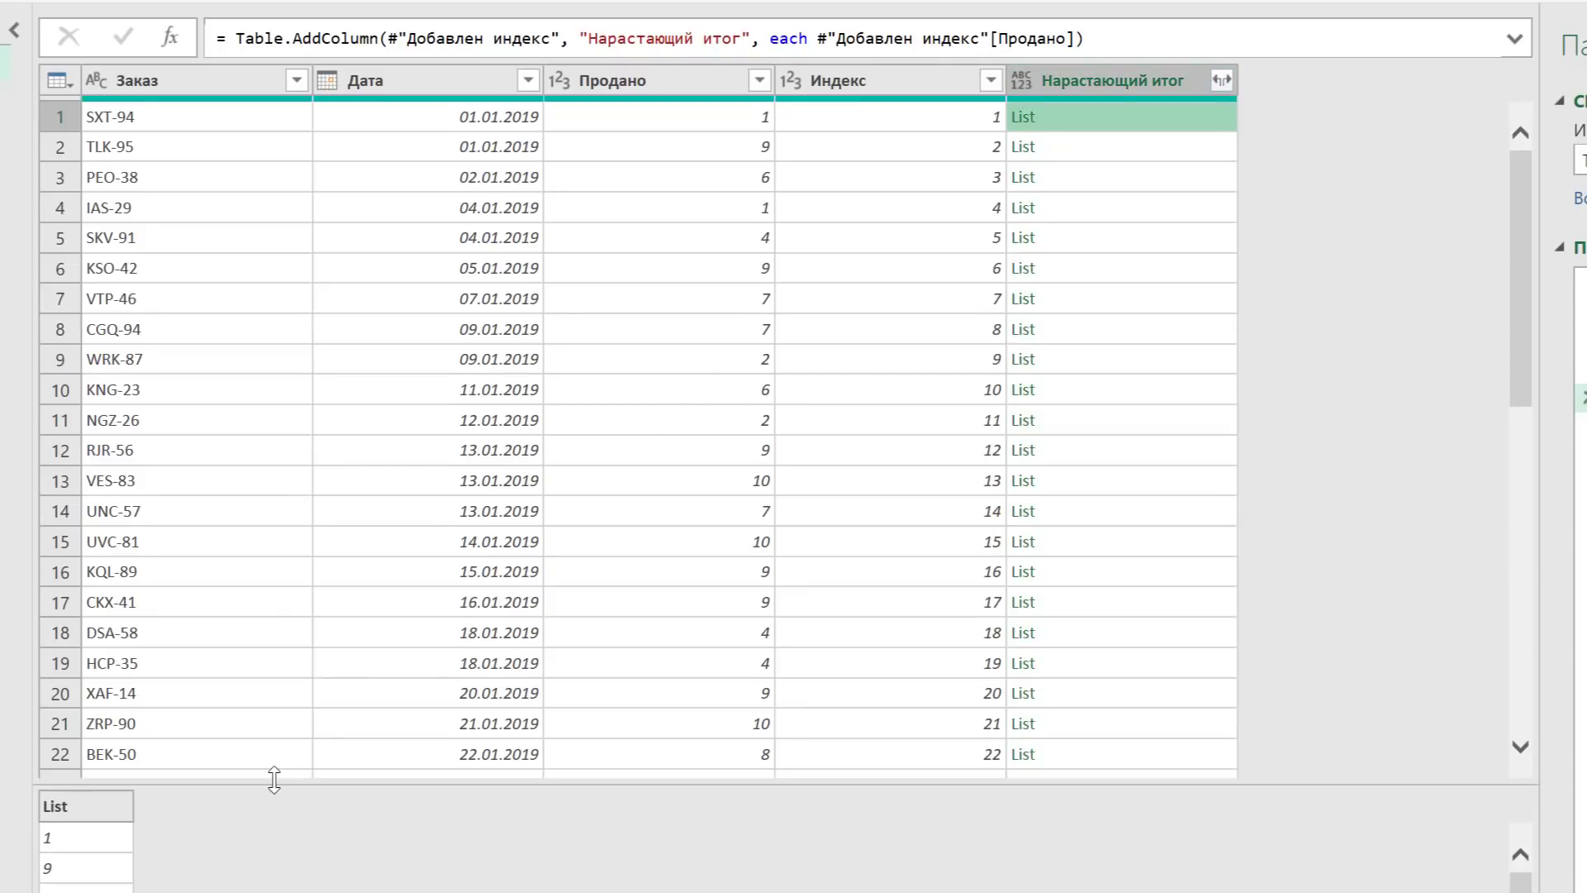
drag(284, 781, 360, 432)
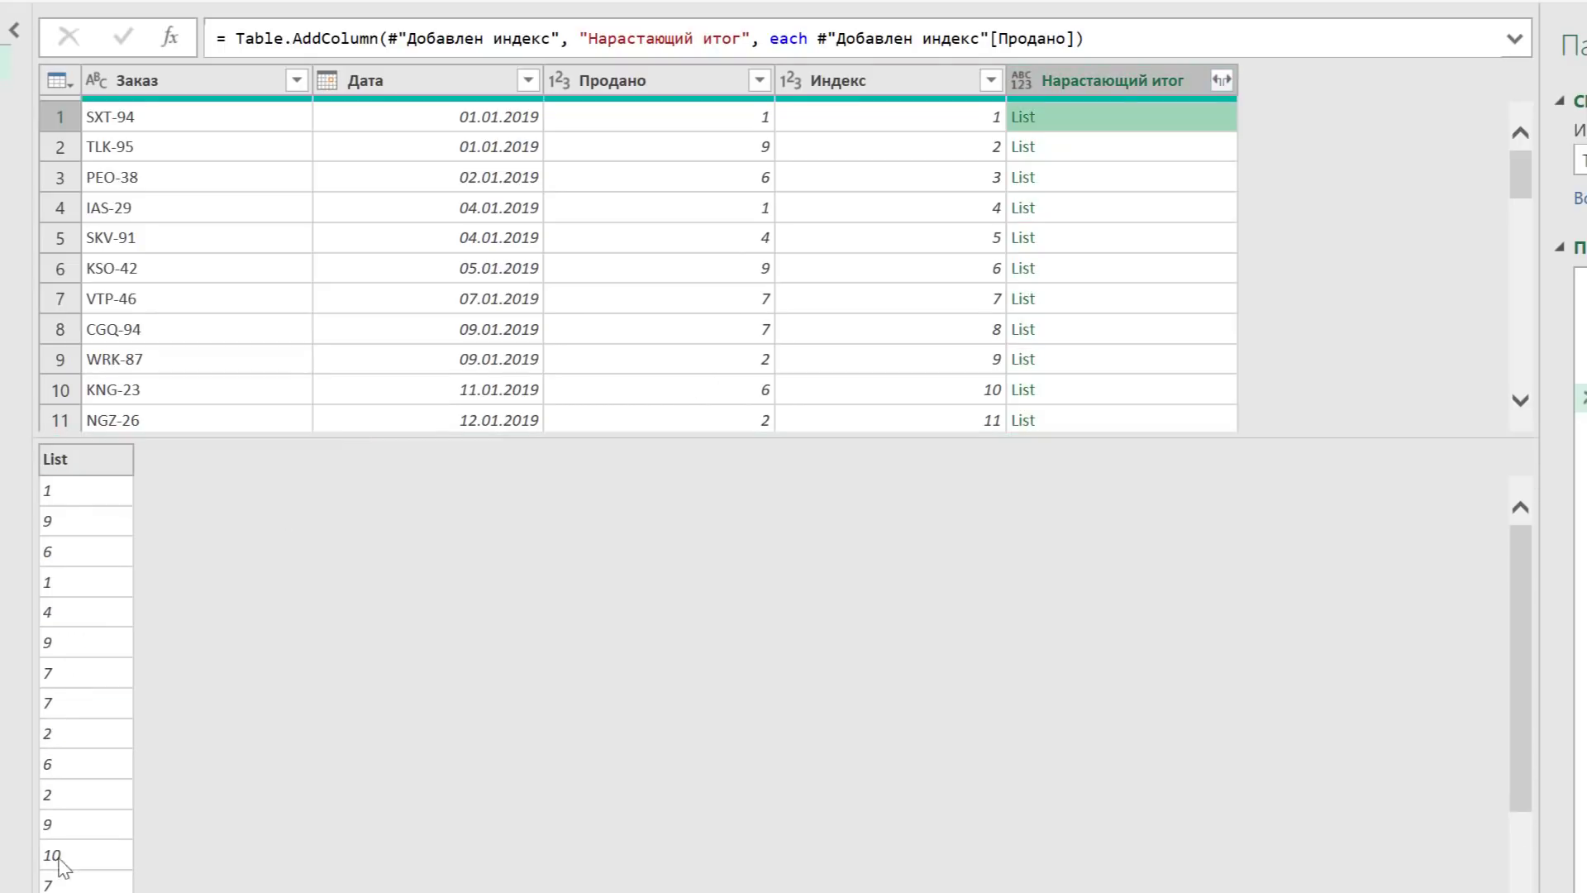
click(1112, 149)
click(1108, 177)
click(1108, 211)
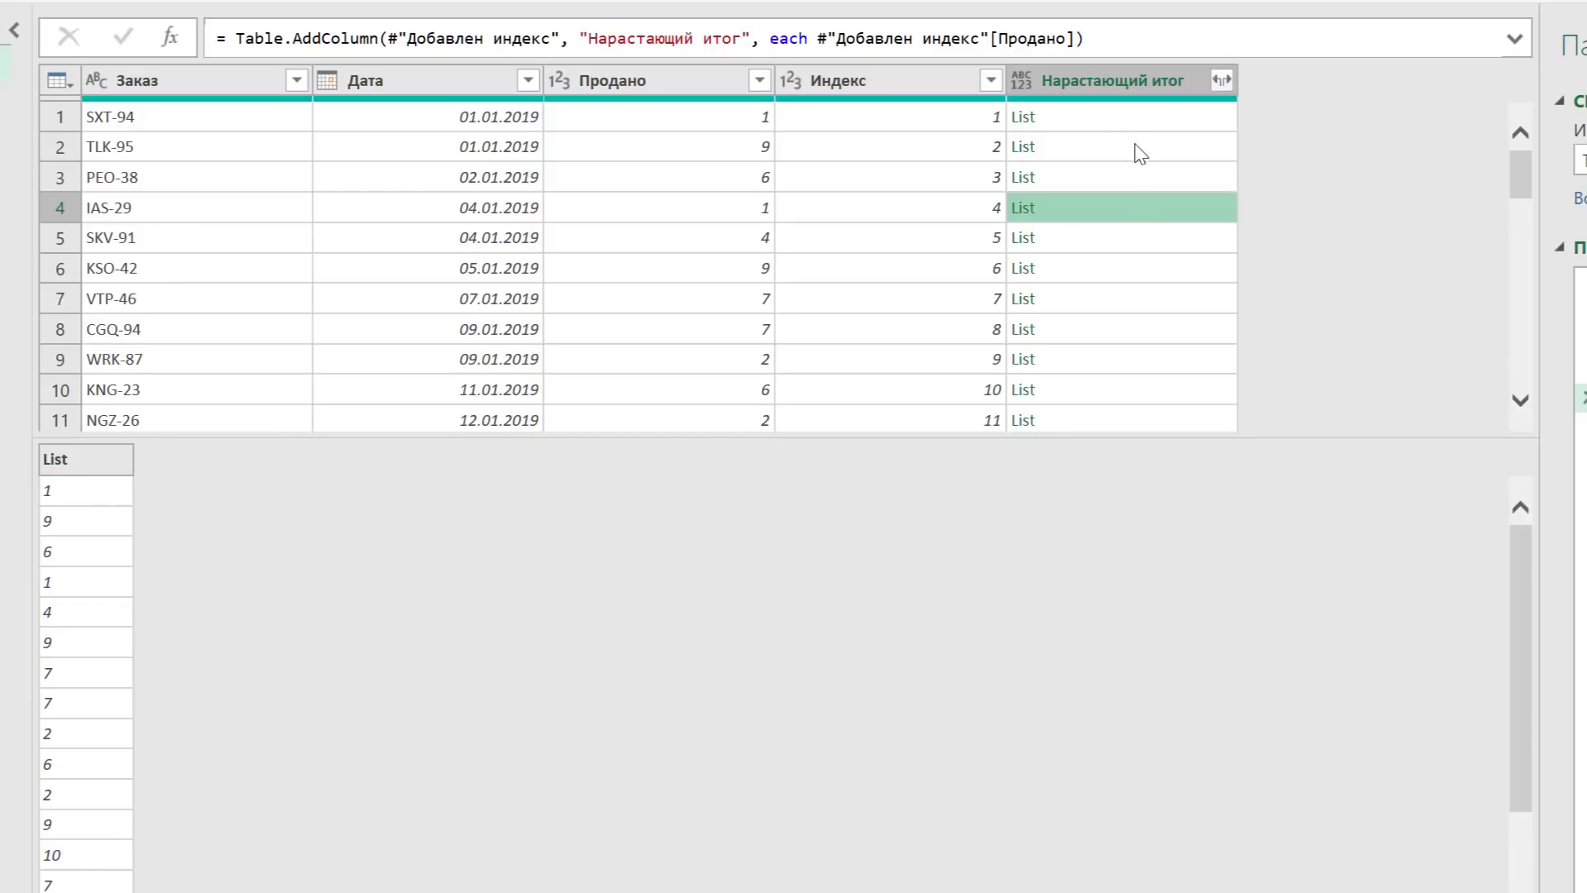
click(1125, 116)
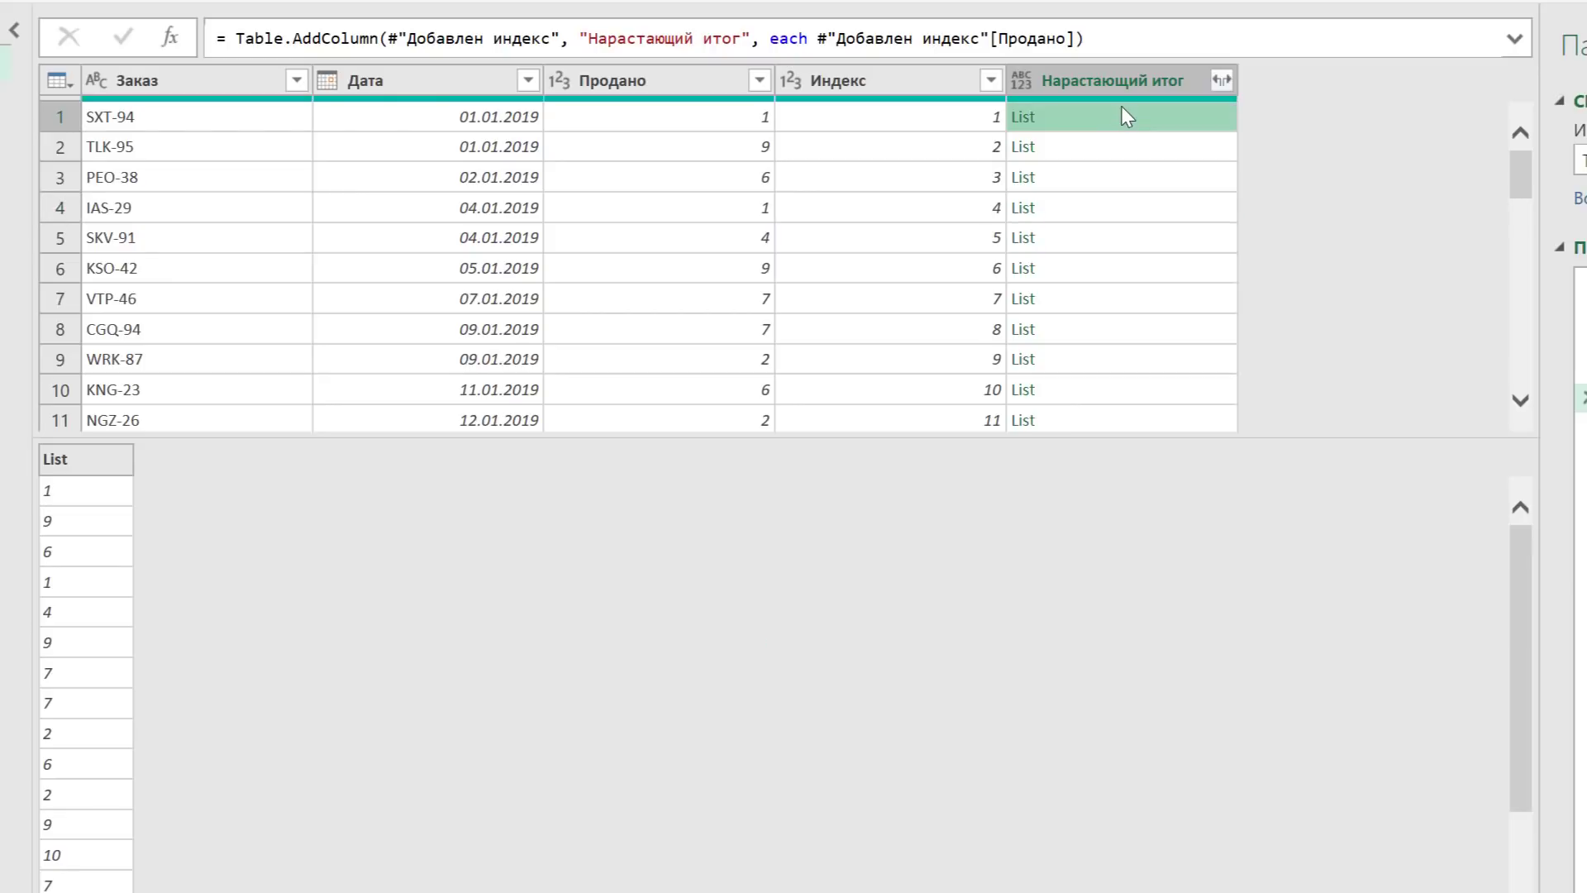
click(1101, 149)
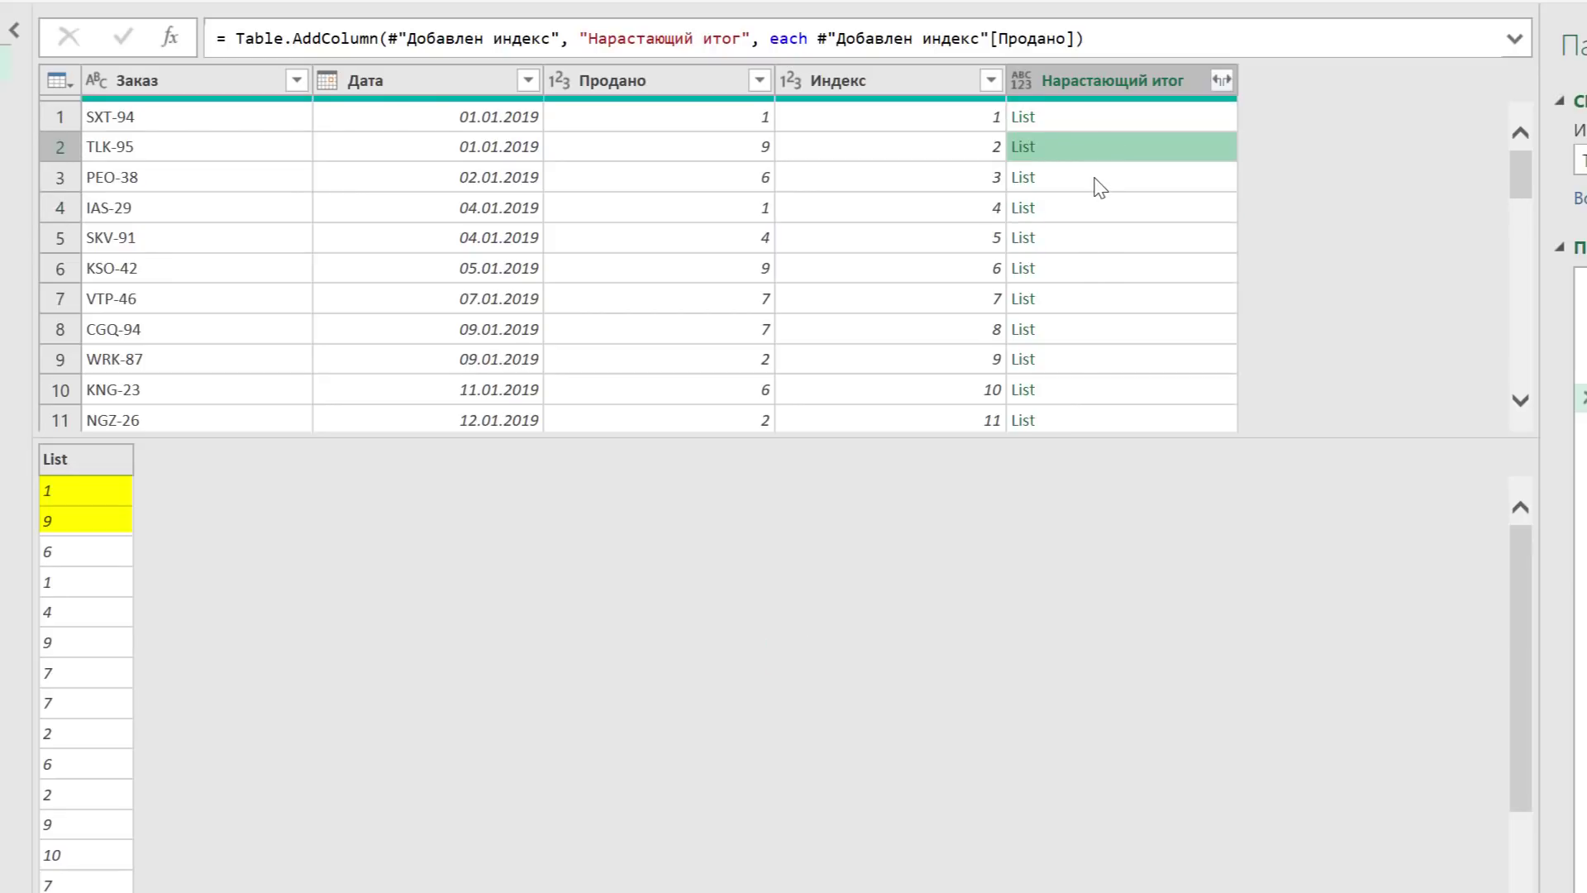
click(1099, 181)
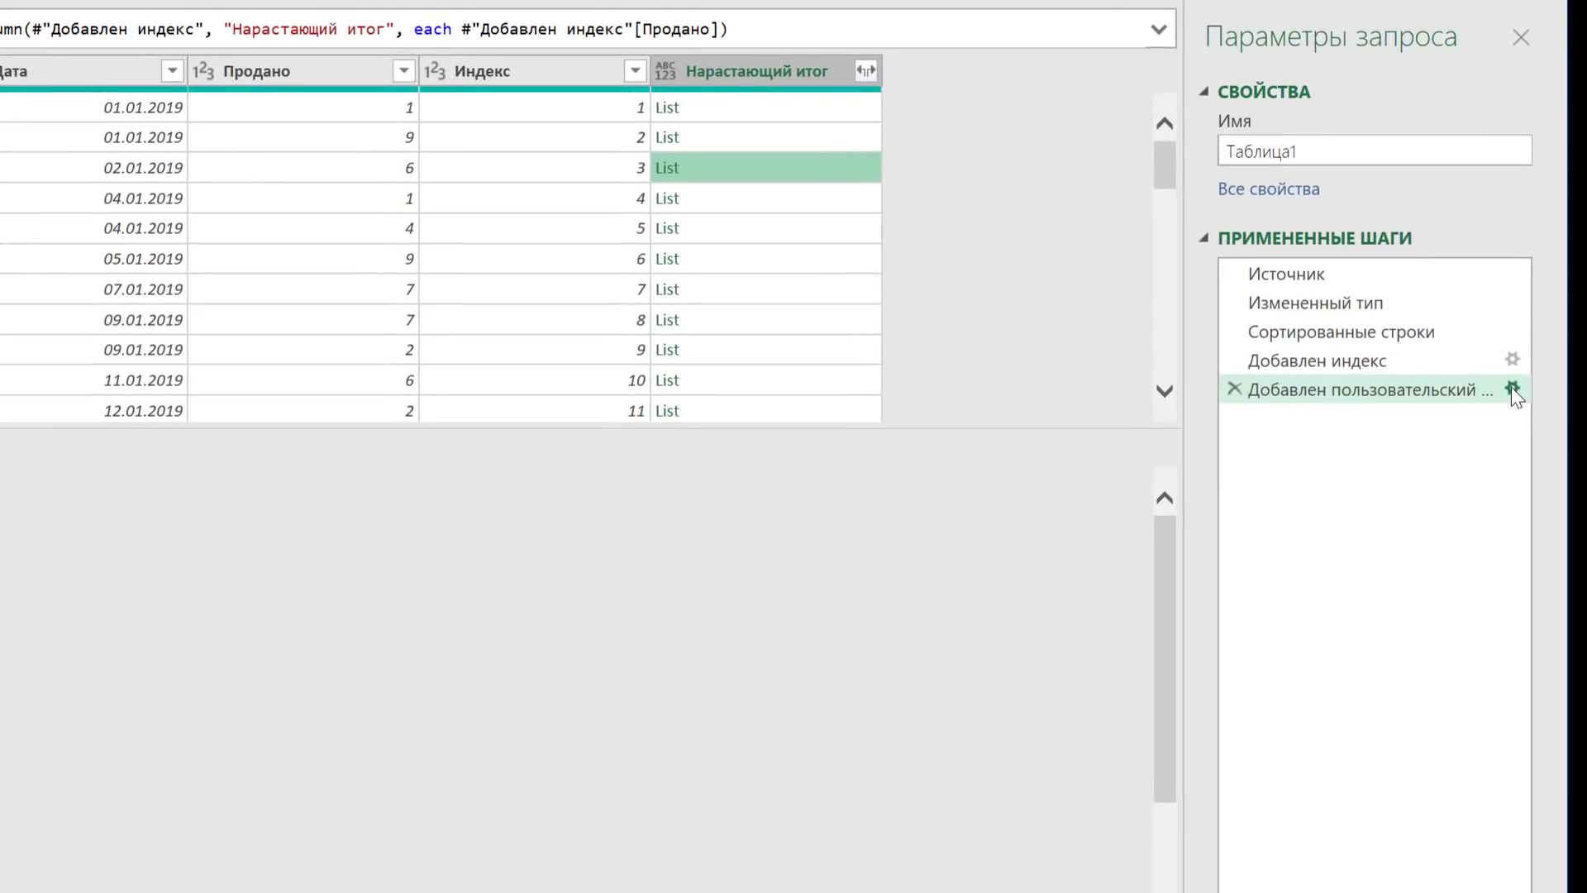
Reopen the Нарастающий итог formula and insert List.Range( before the column reference.
click(1511, 386)
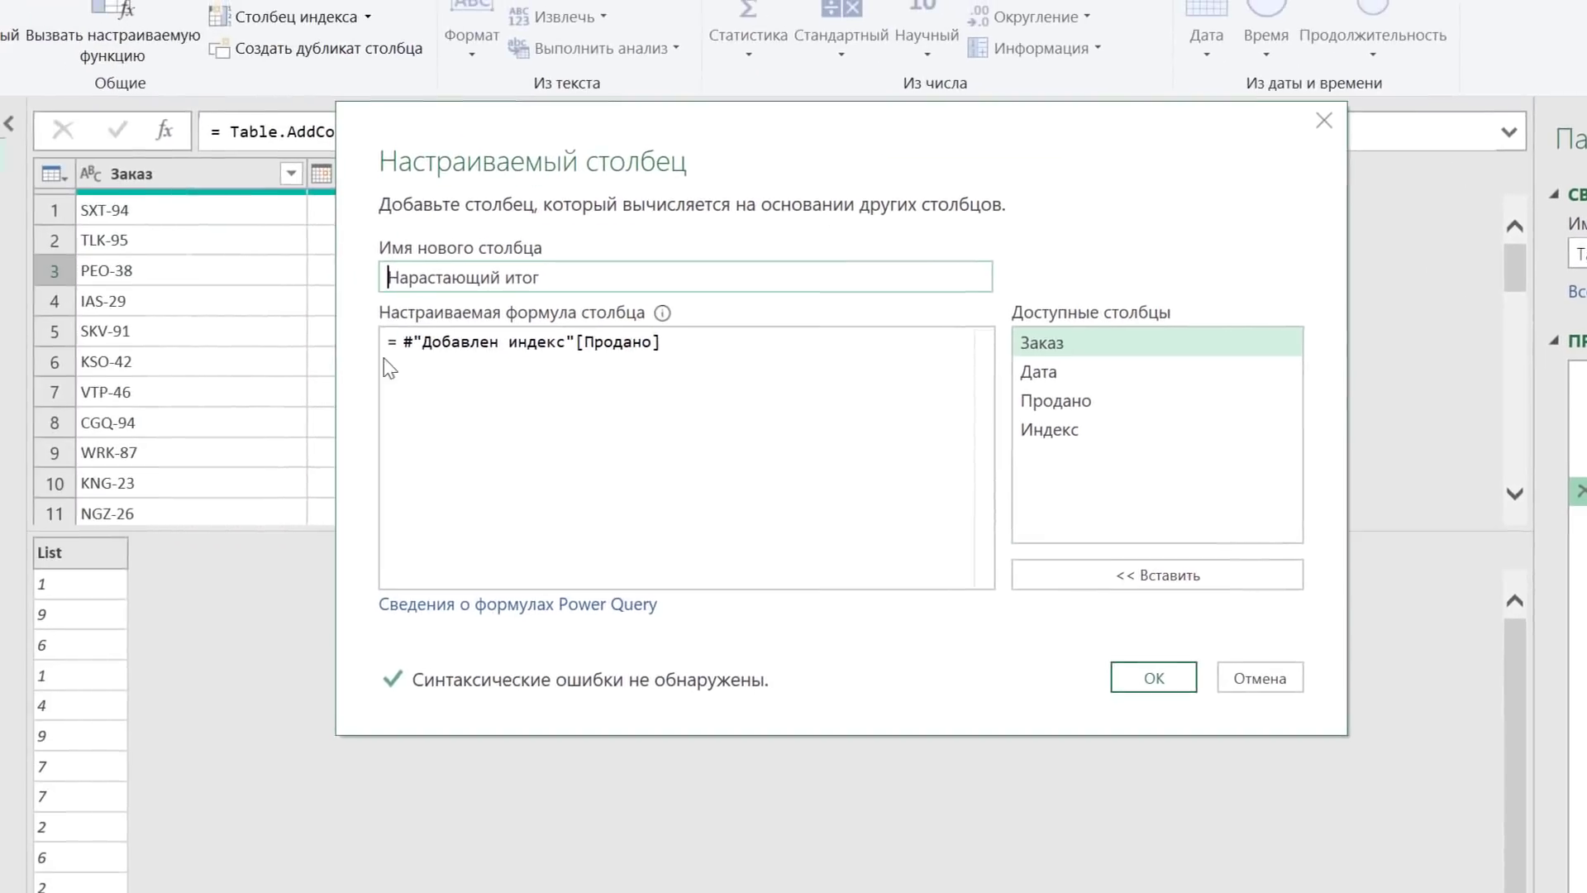
click(414, 347)
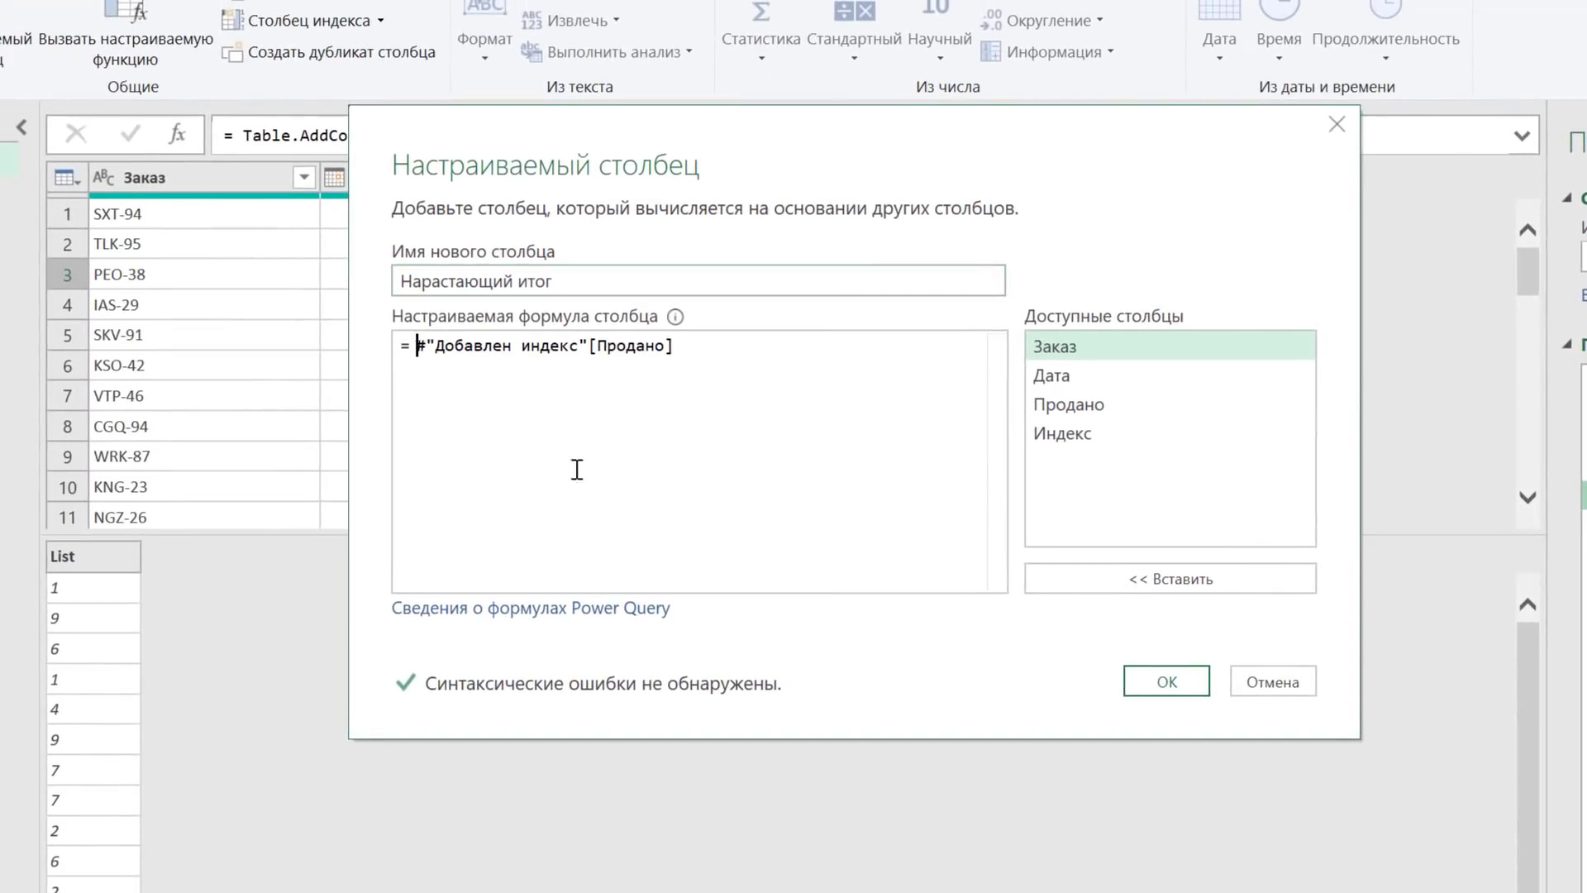
key(Left)
text(Li)
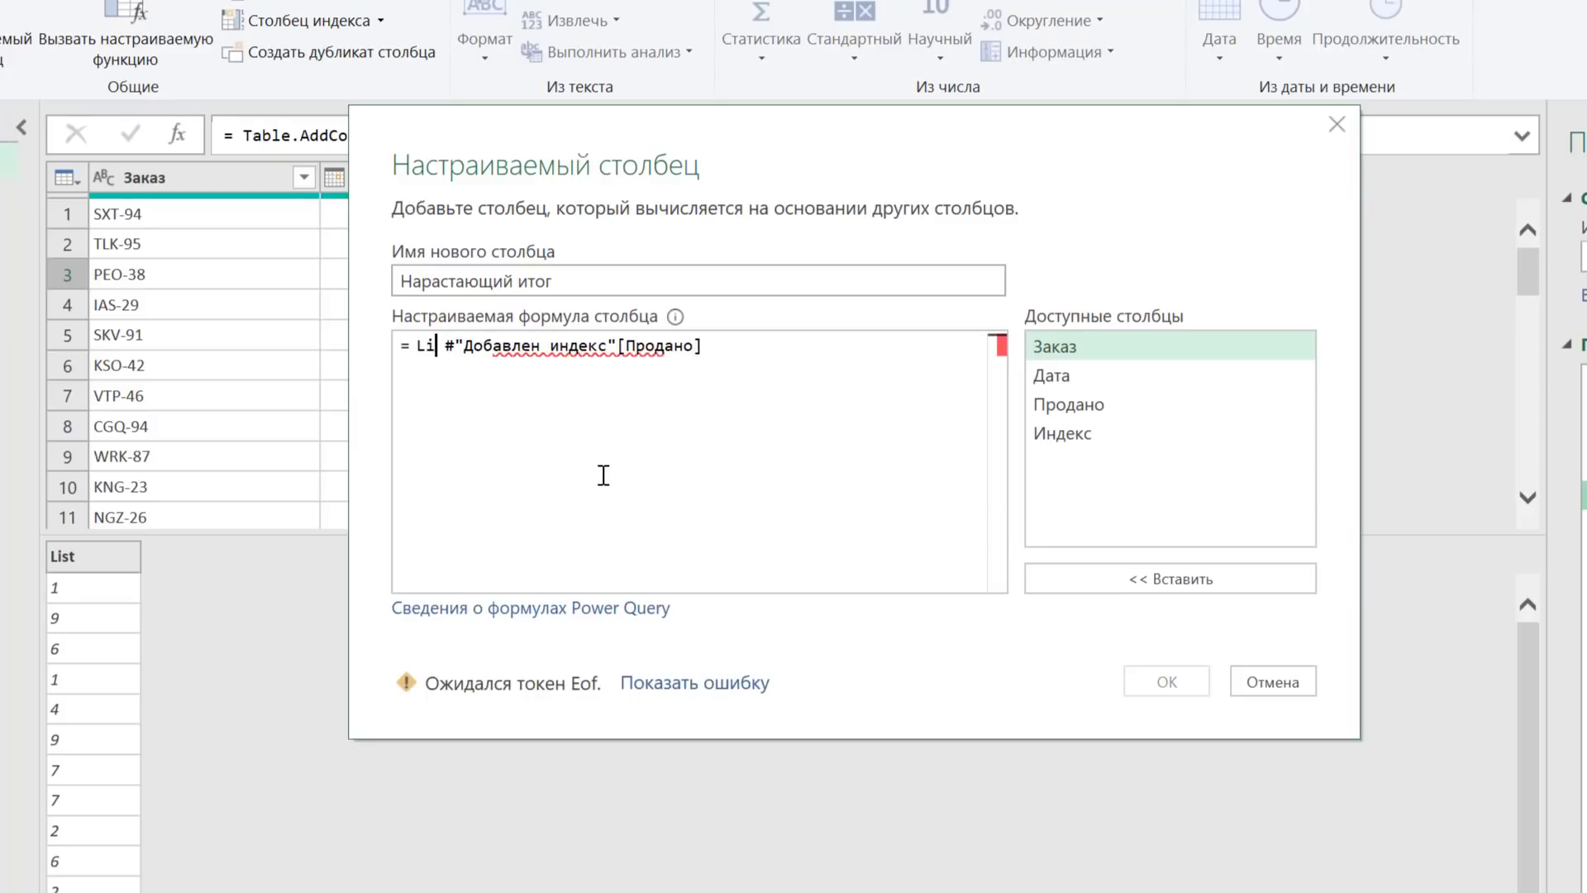
text(st.Ra)
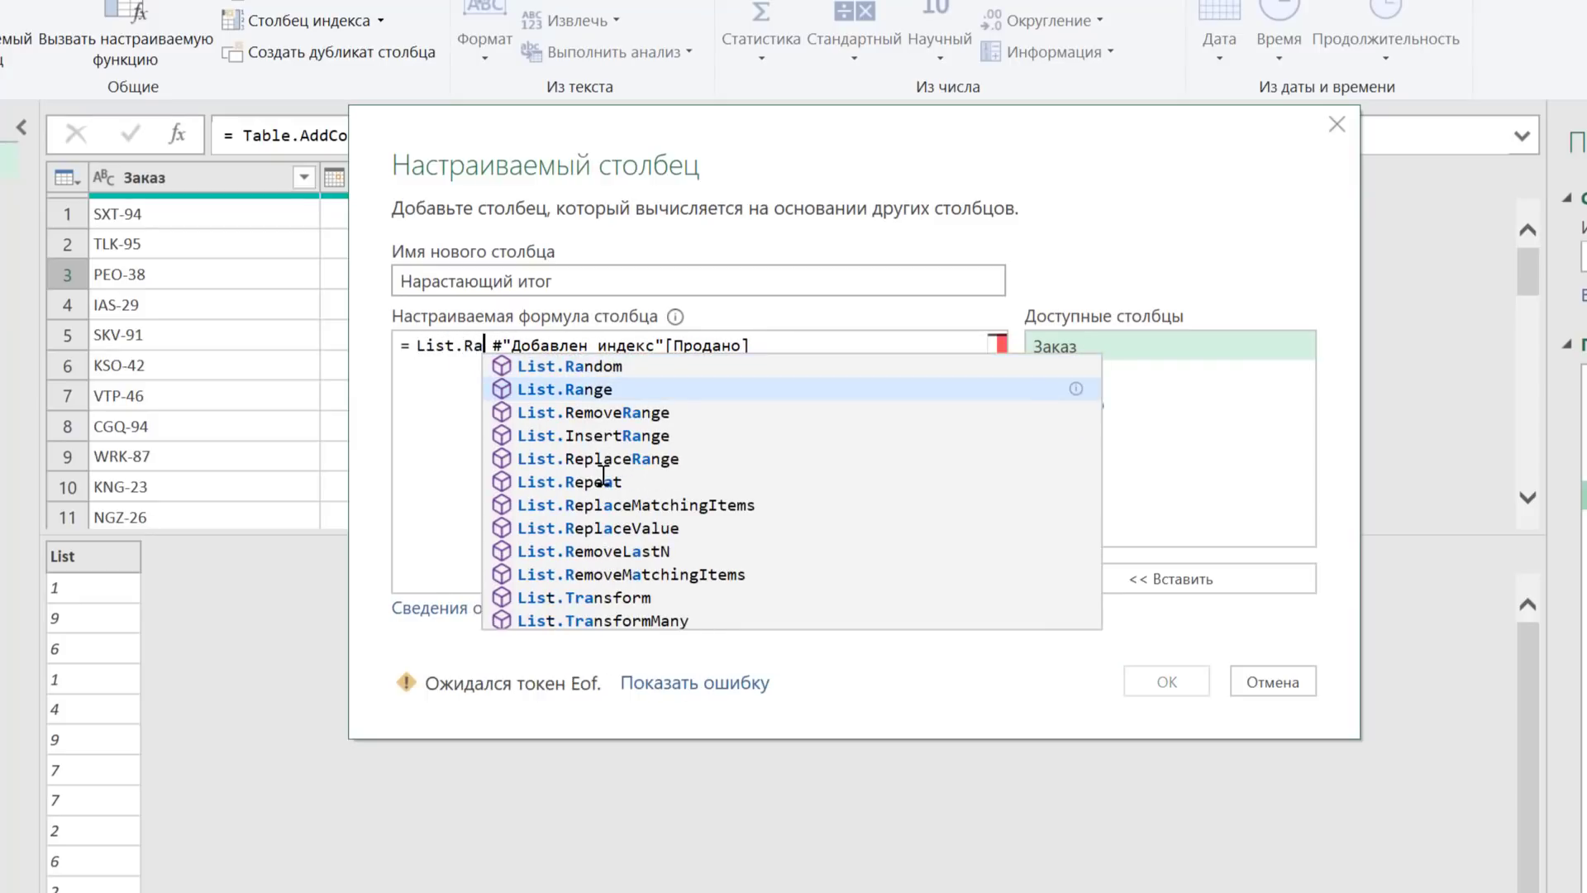
key(Tab)
text(()
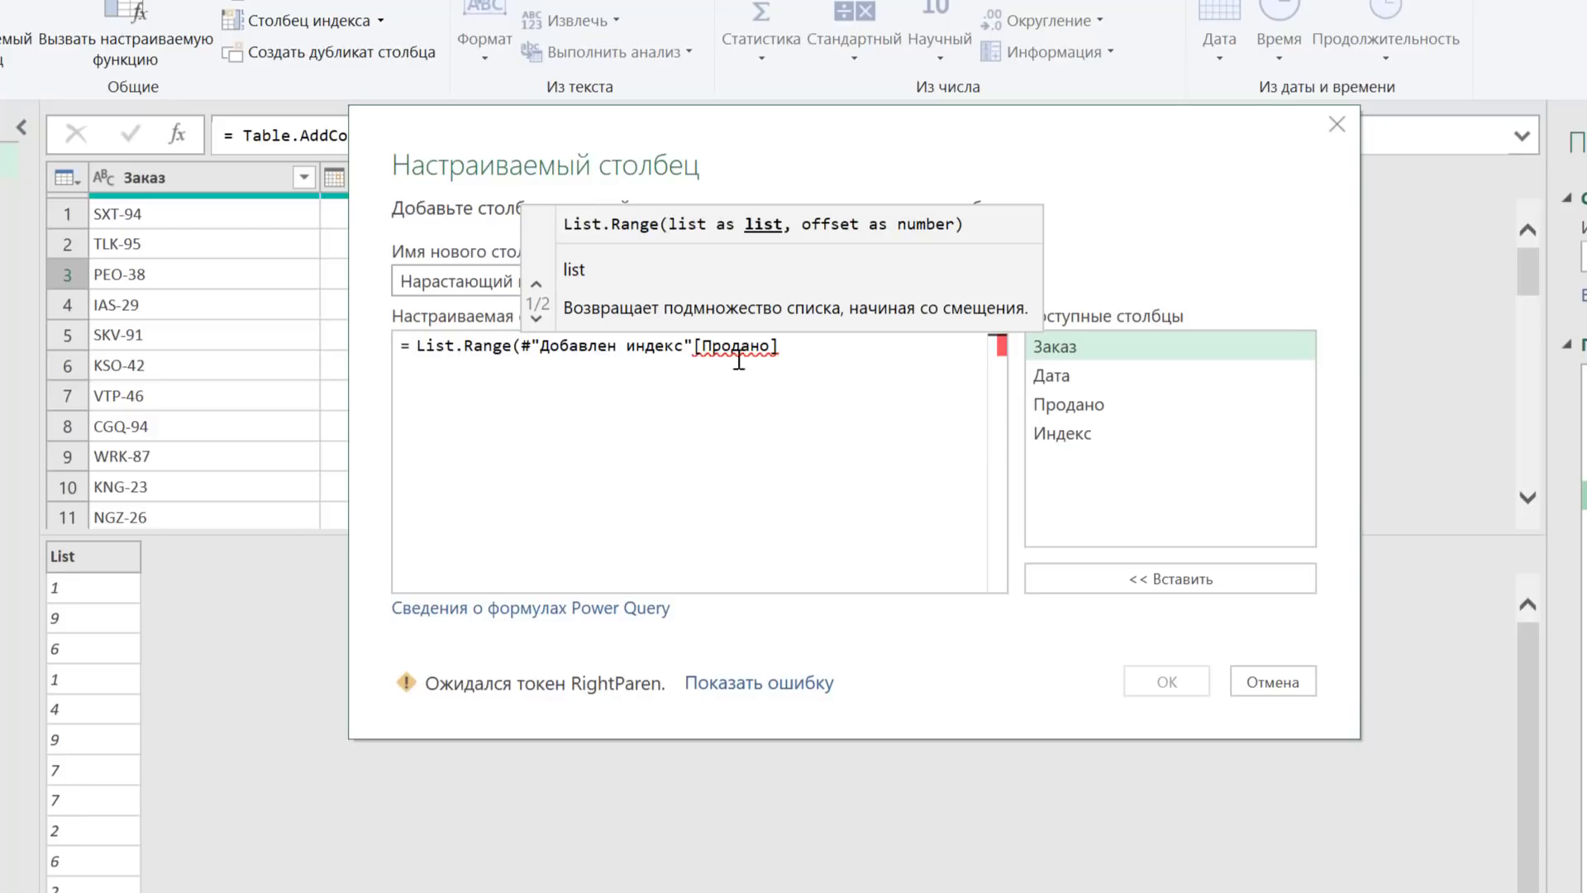
Complete the formula as List.Range(#"Добавлен индекс"[Продано],0,[Индекс]) and confirm.
click(814, 345)
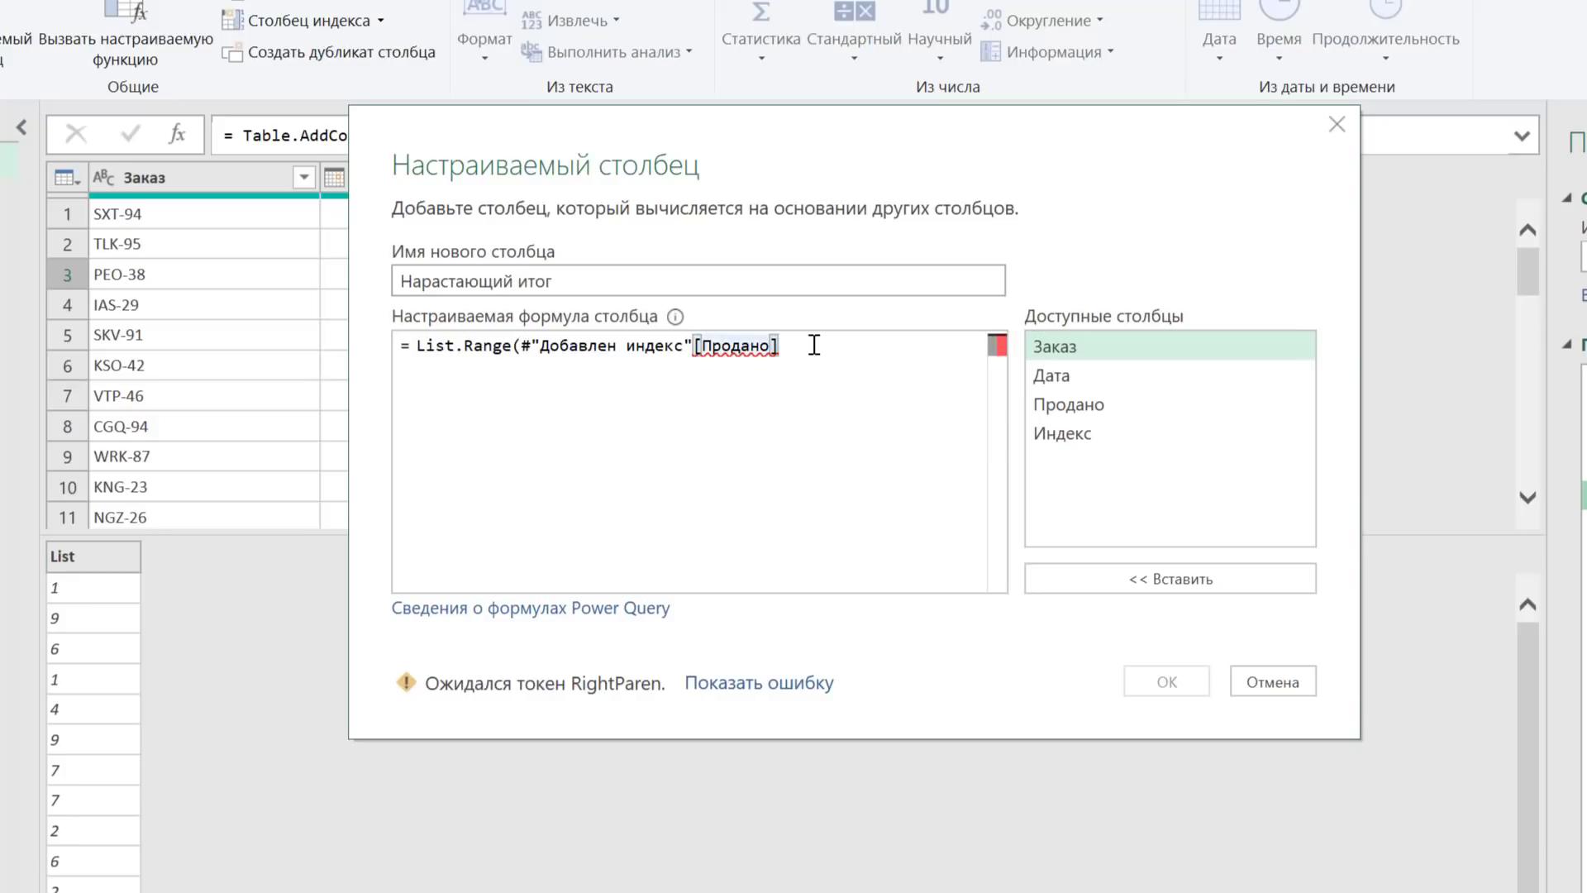
text(,)
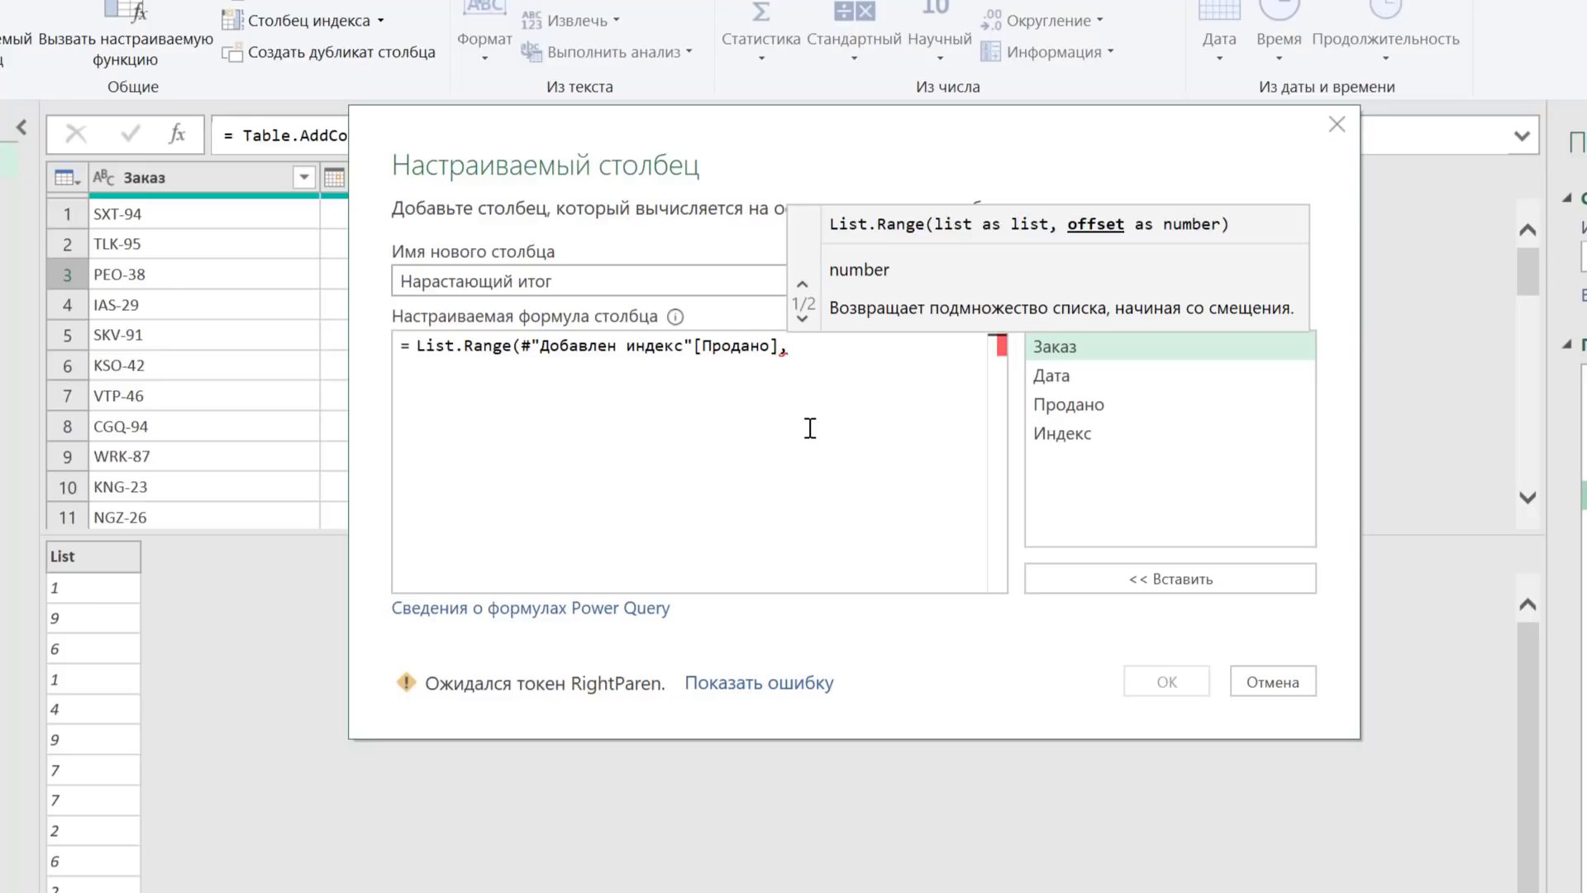
text(0)
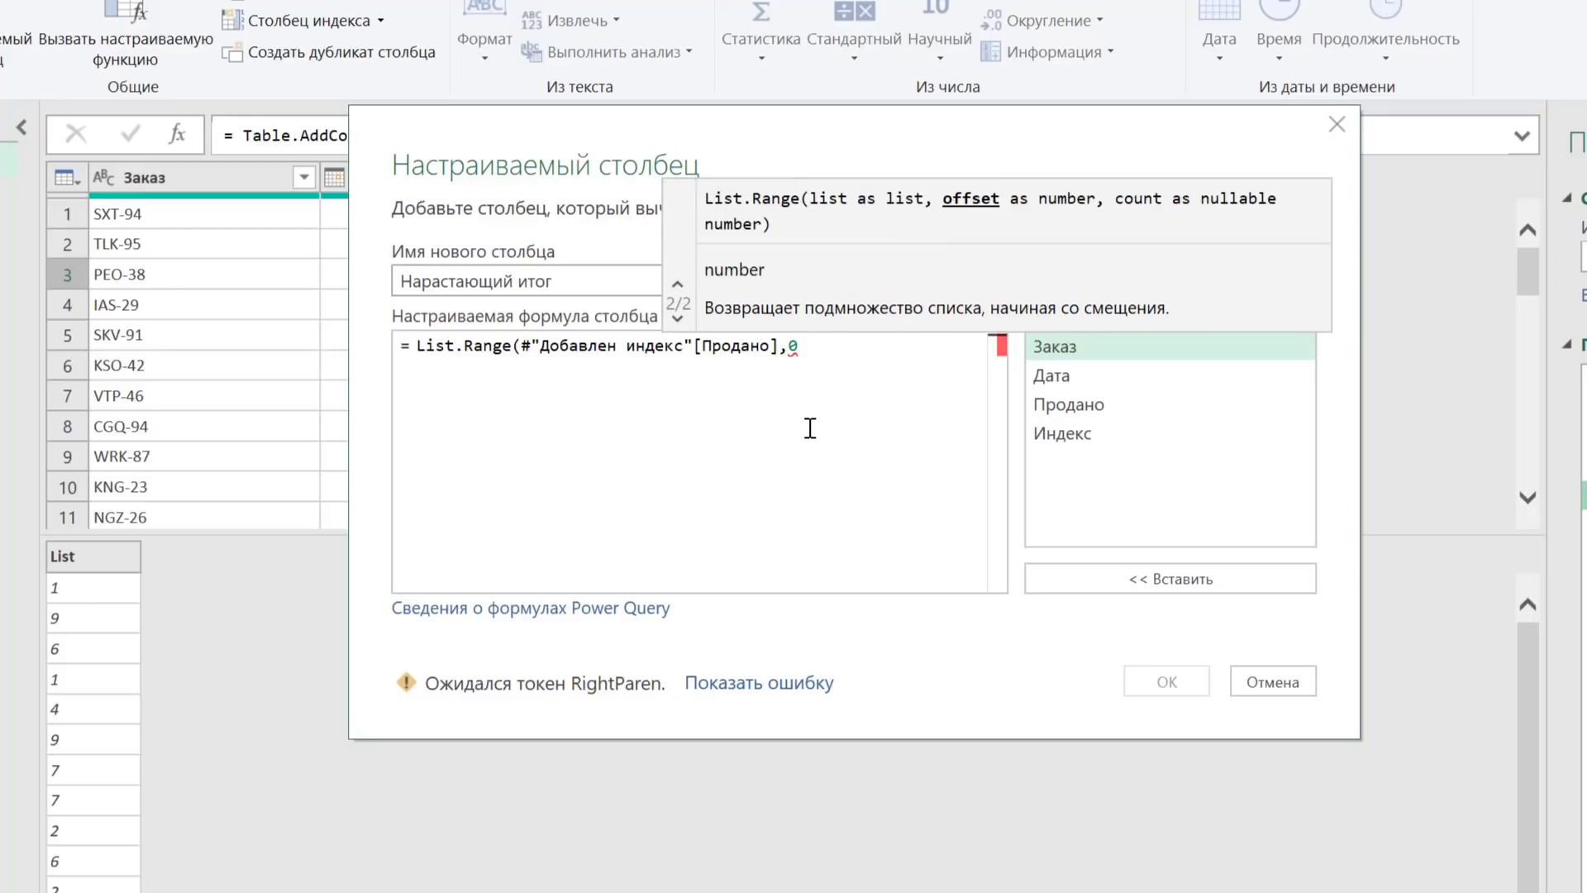
text(,)
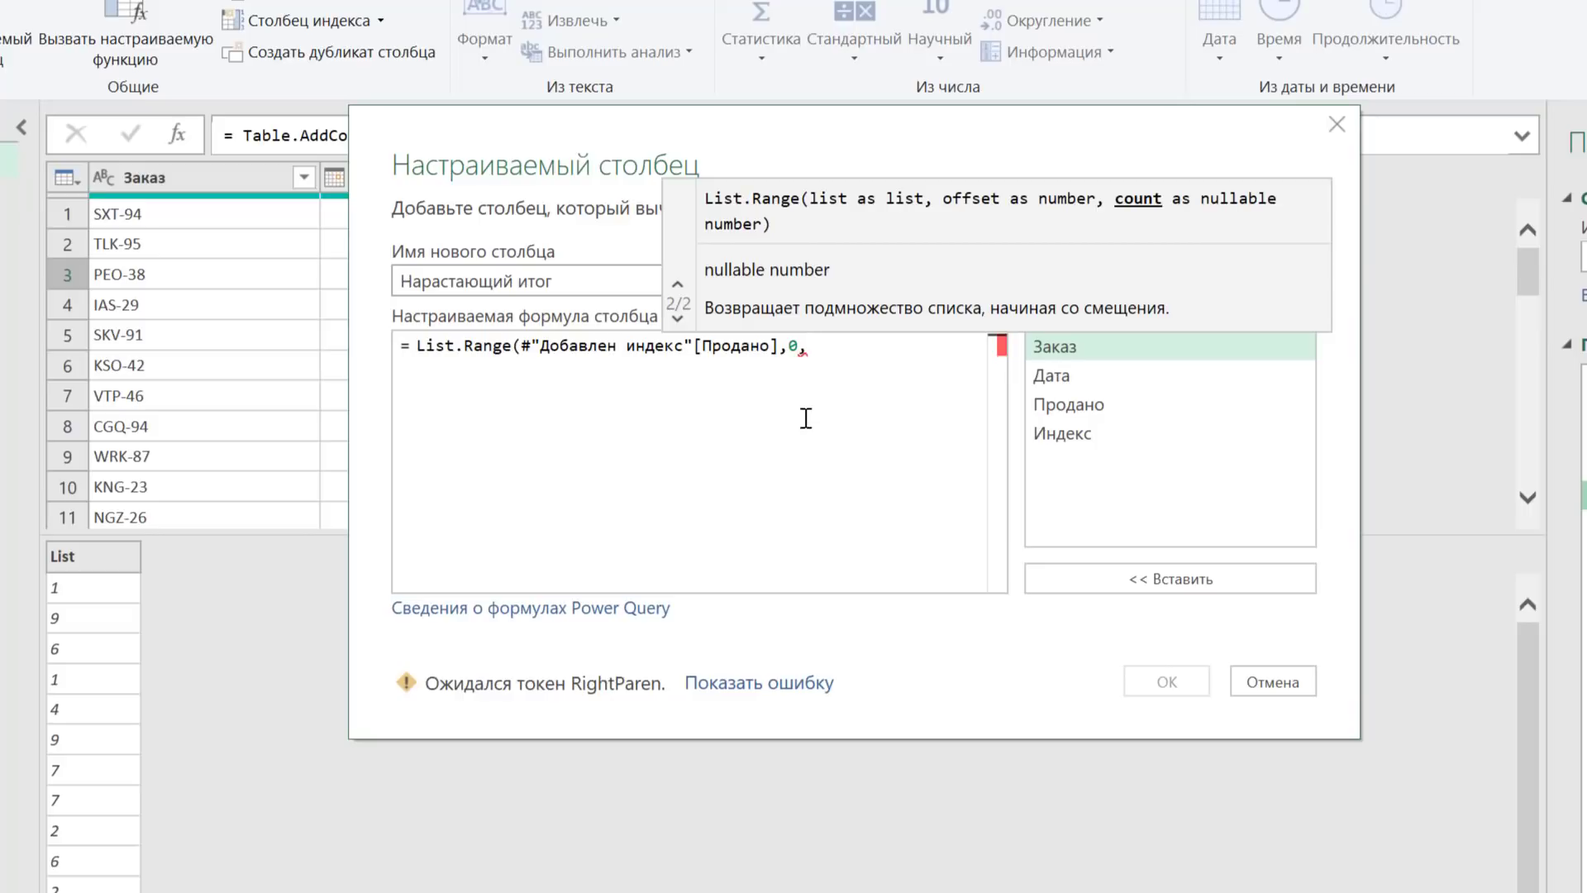
click(1092, 439)
double_click(1096, 447)
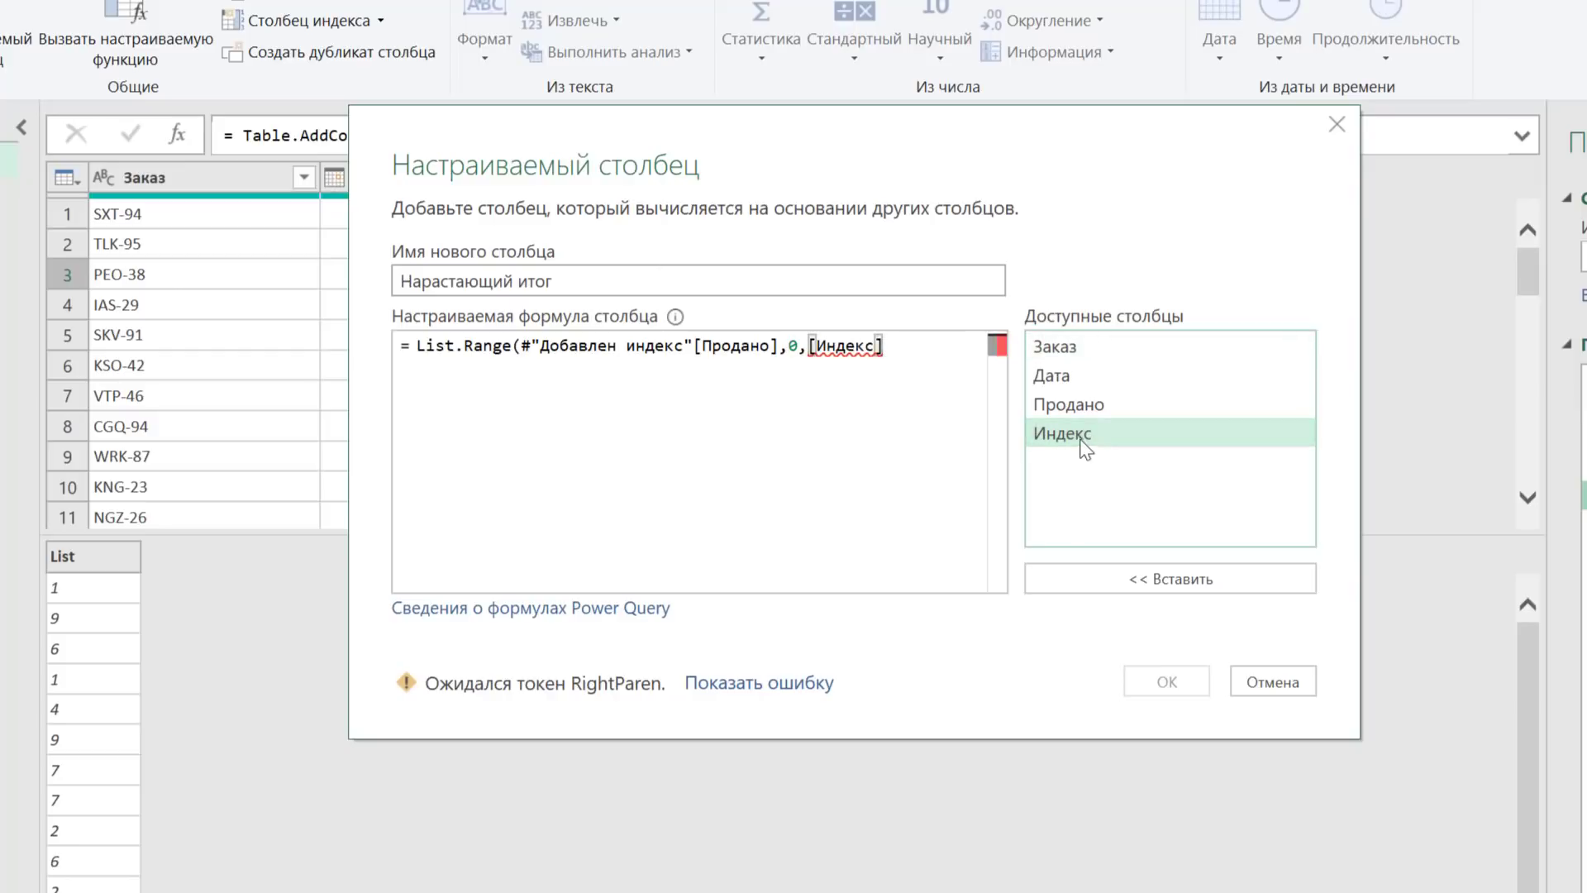
drag(867, 135, 769, 407)
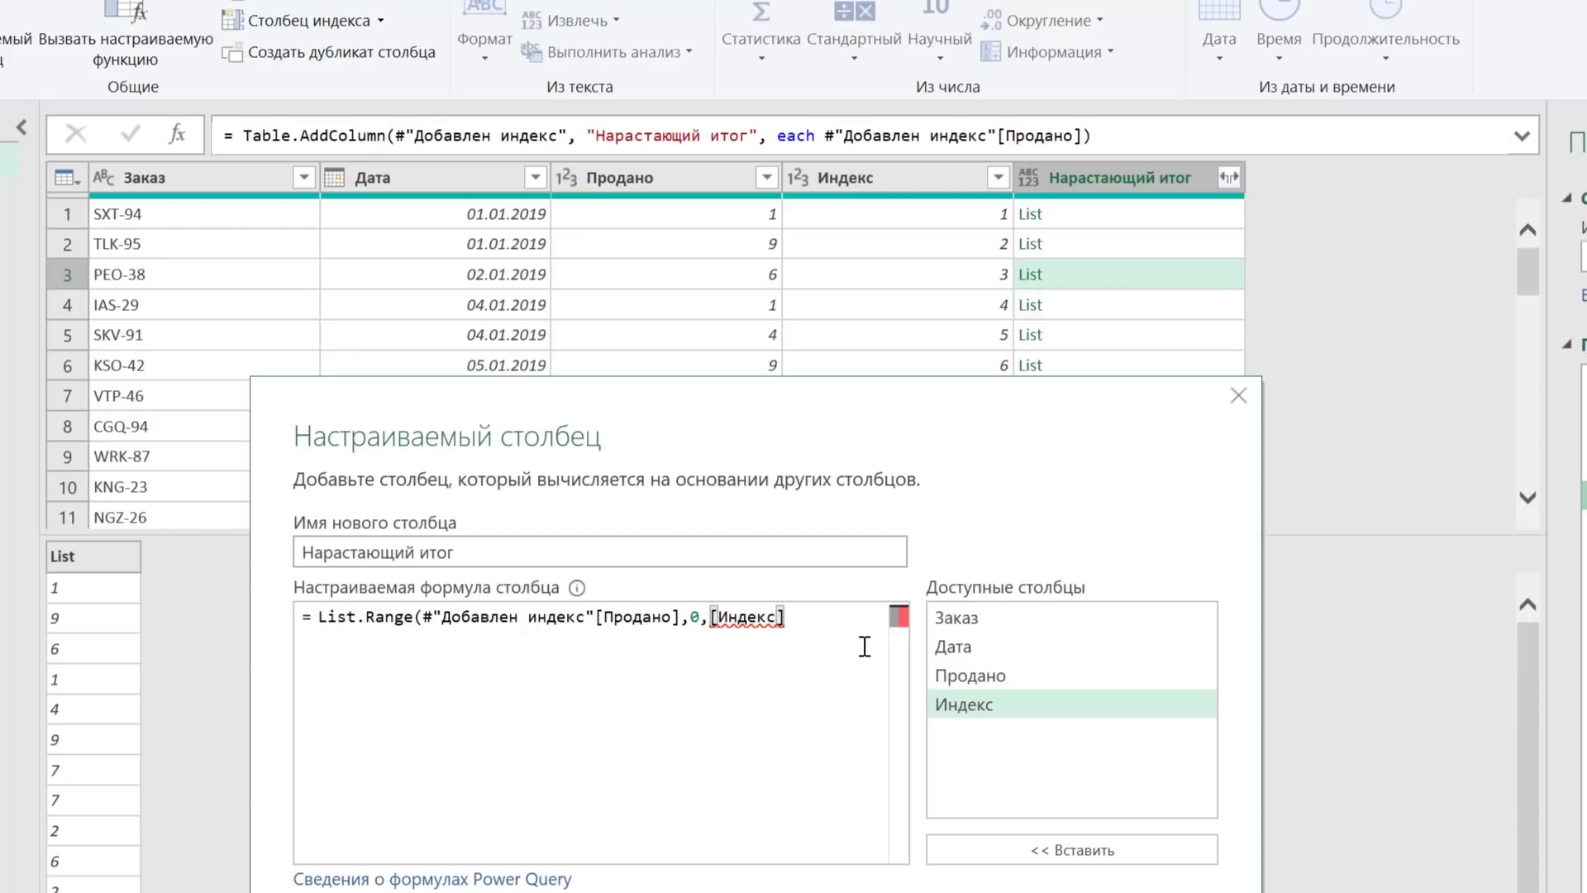
text())
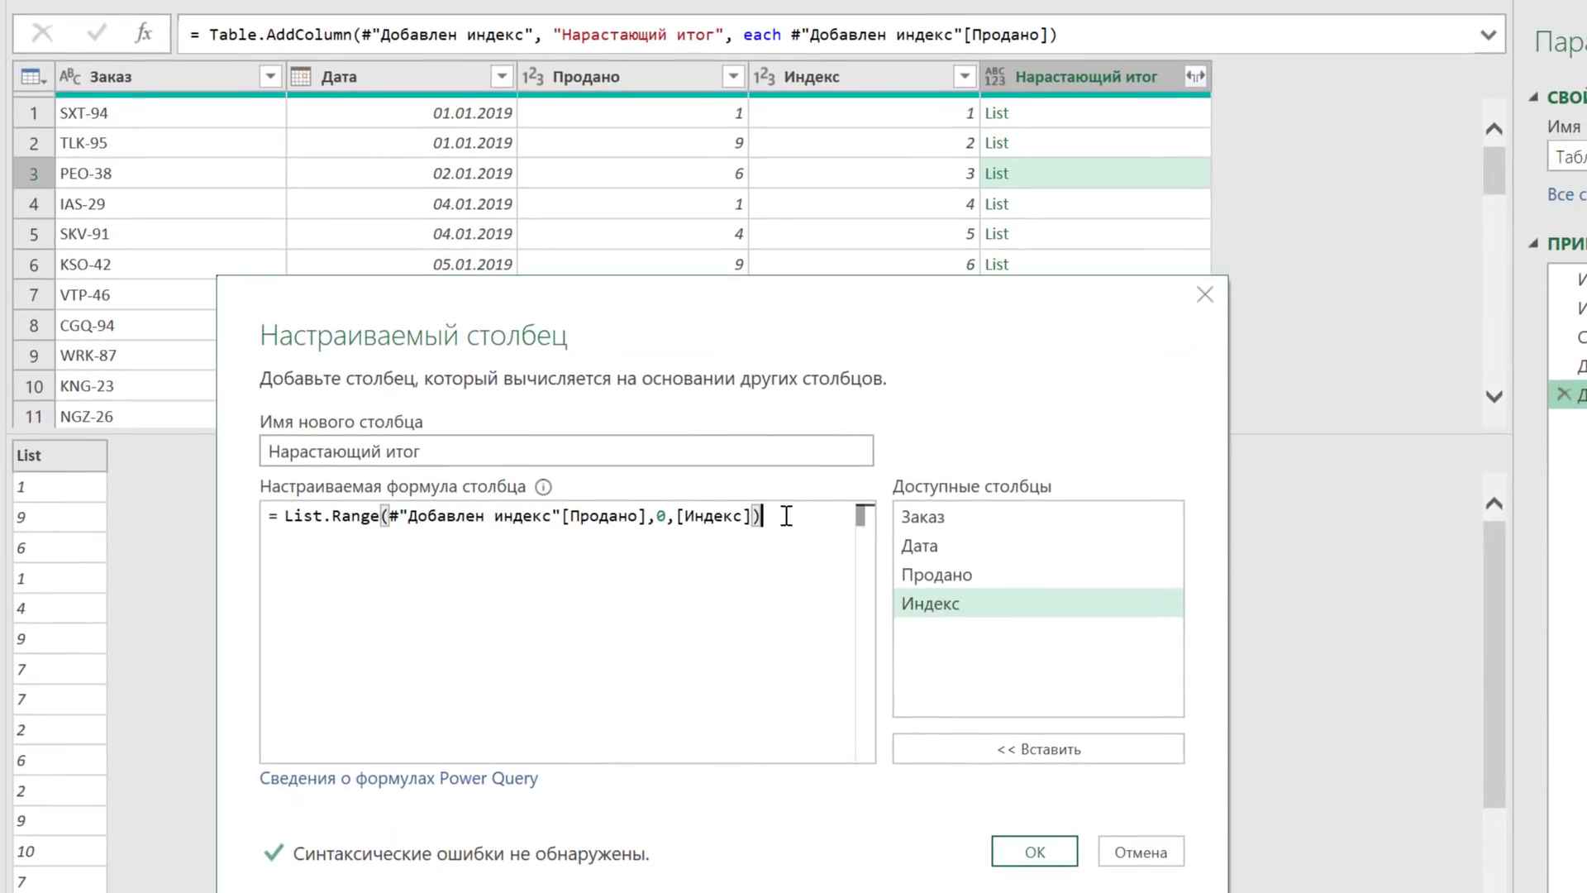
click(1011, 851)
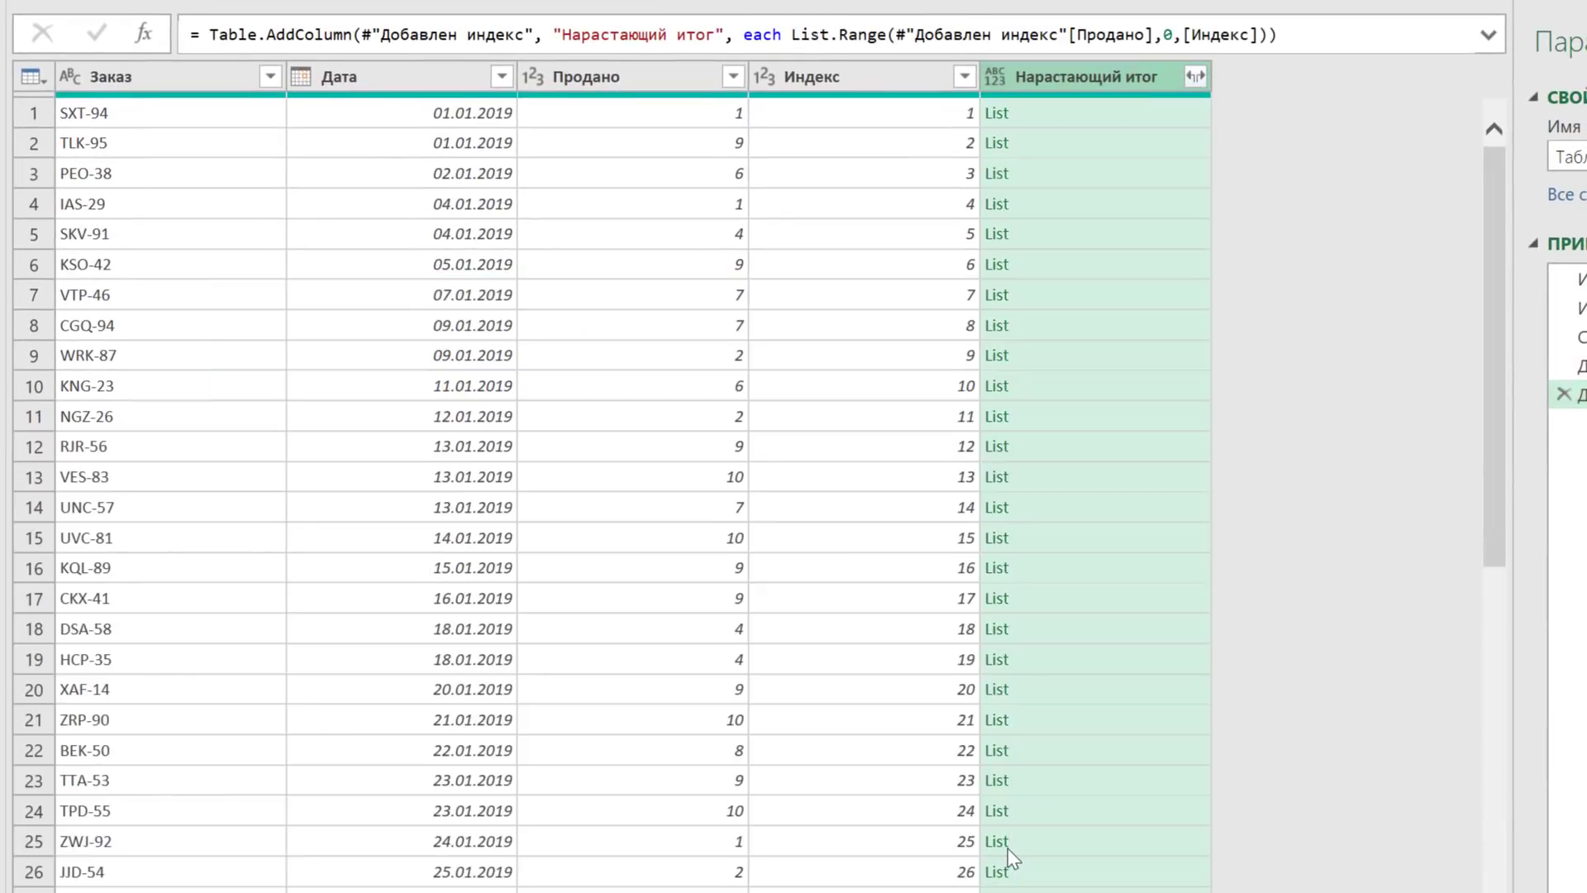
Check the Нарастающий итог lists in rows 1–4, row 4 holding 1, 9, 6, 1.
click(1071, 112)
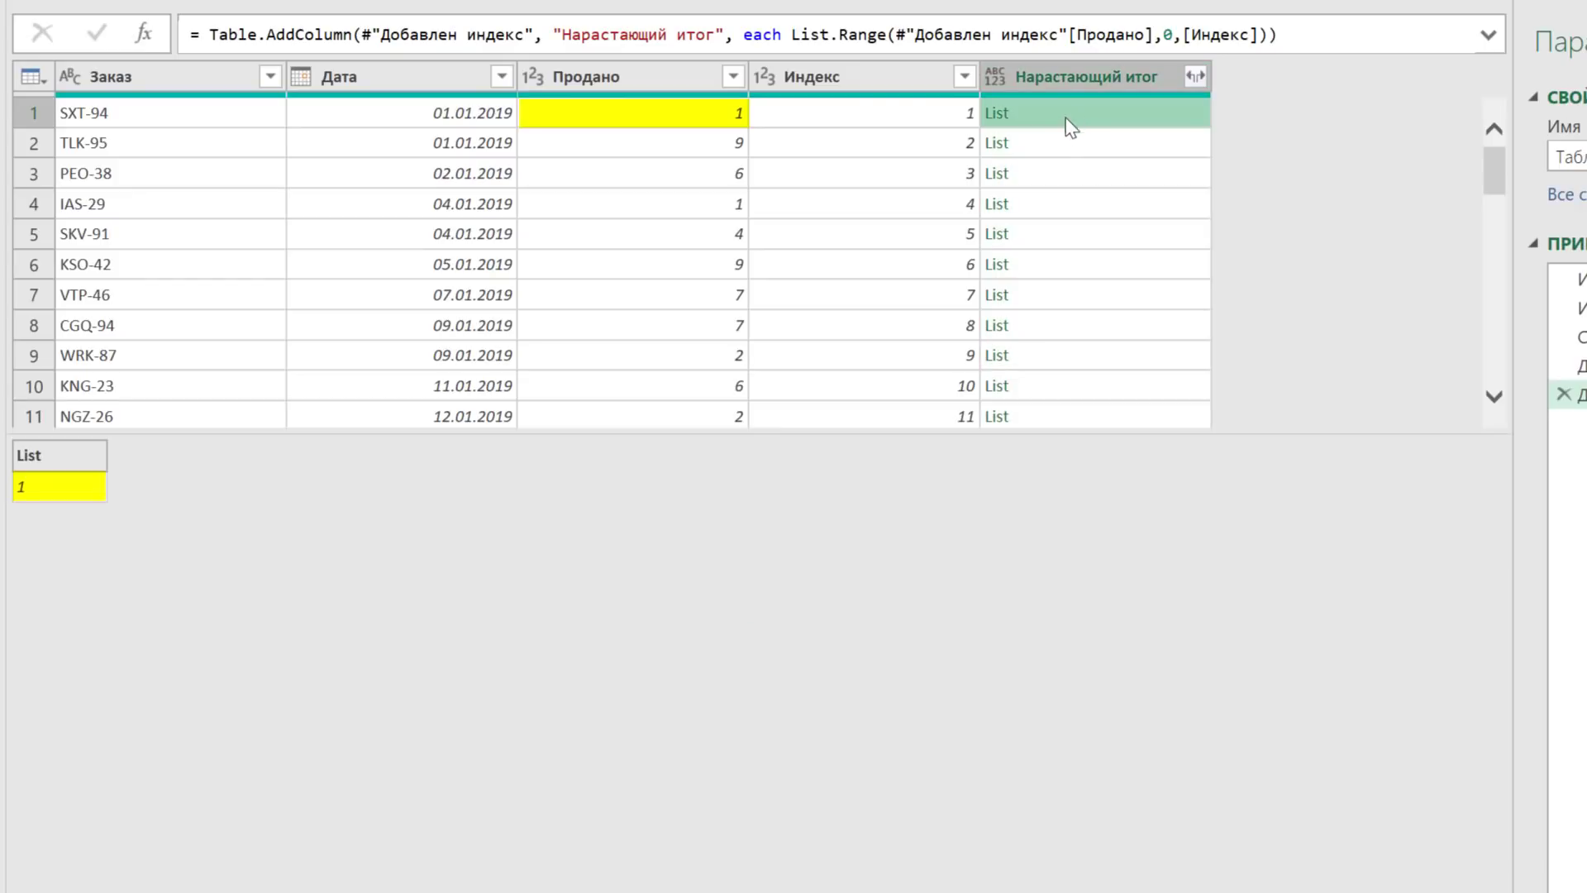
click(1041, 143)
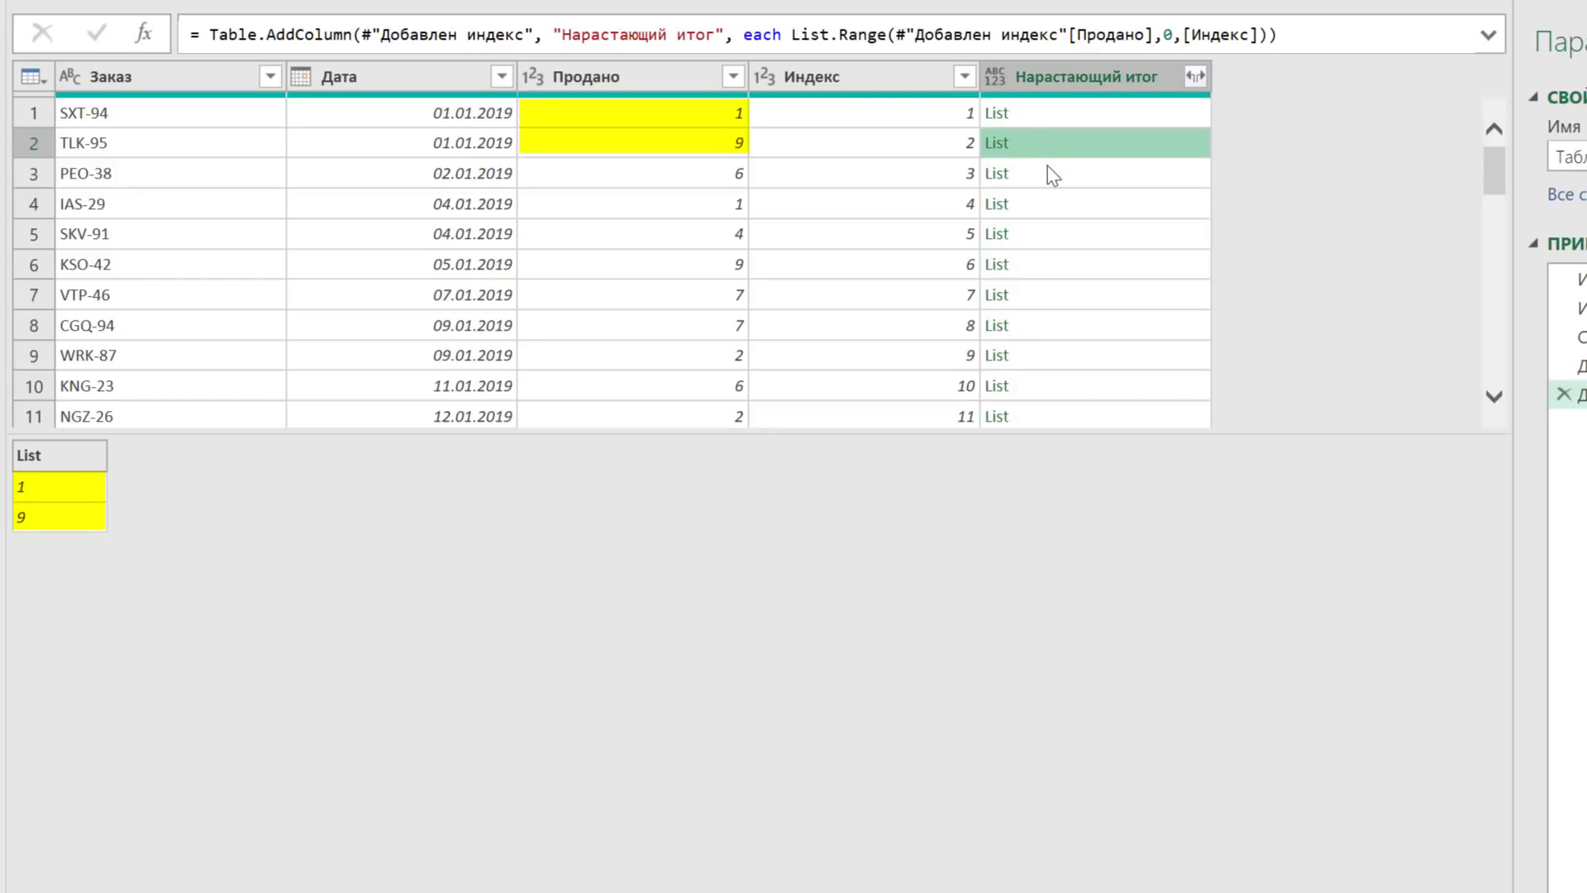
click(1047, 173)
click(1040, 204)
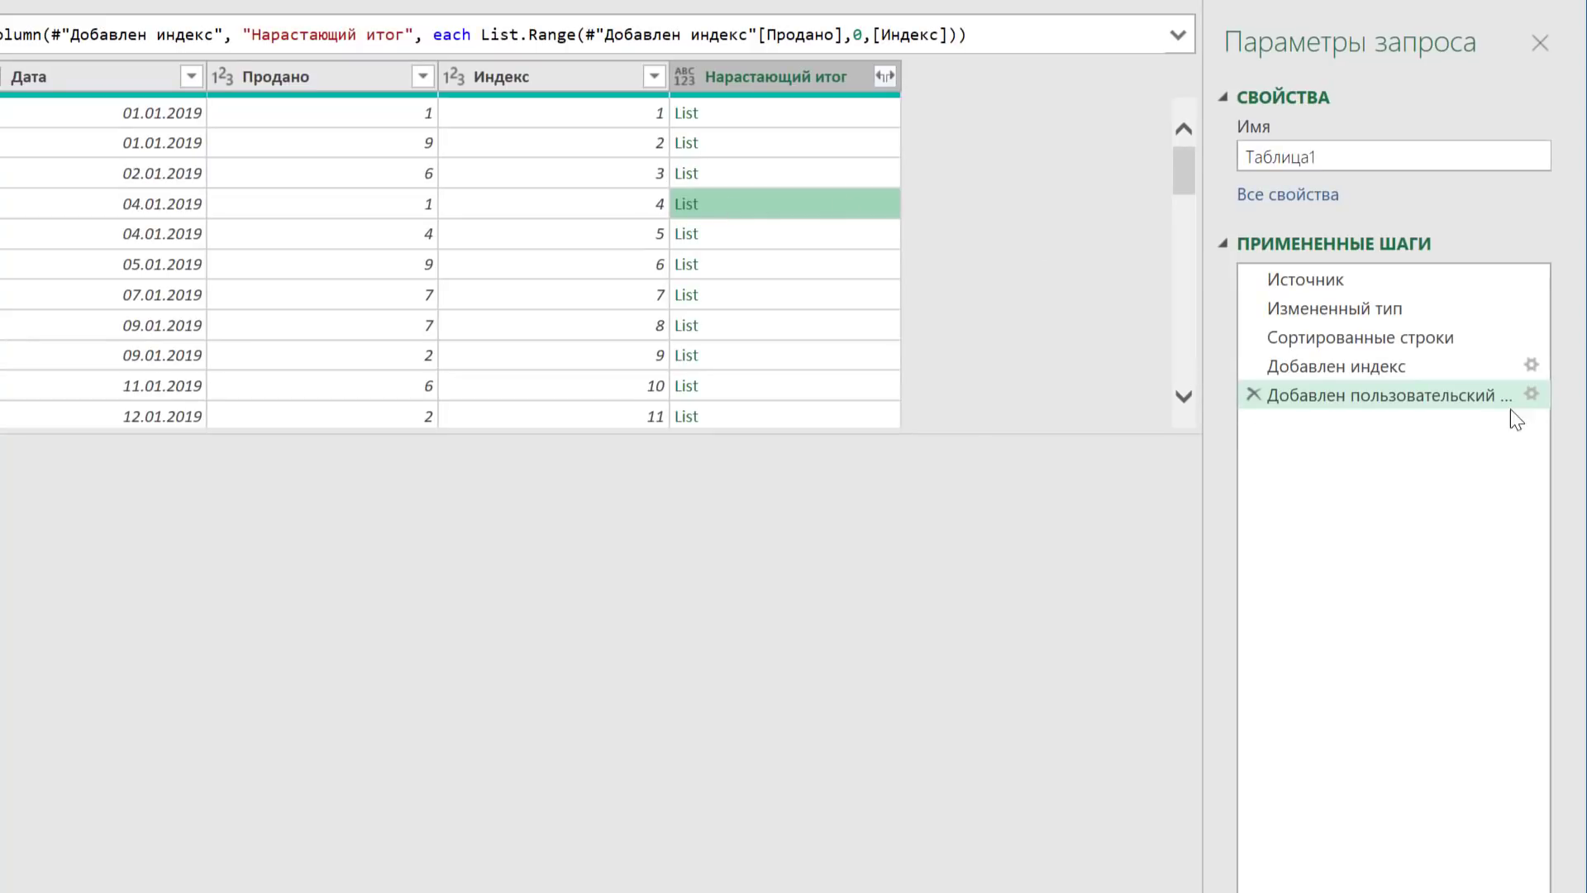
Wrap the column formula in List.Sum() so Нарастающий итог shows cumulative totals 1, 10, 16, 17.
click(1531, 395)
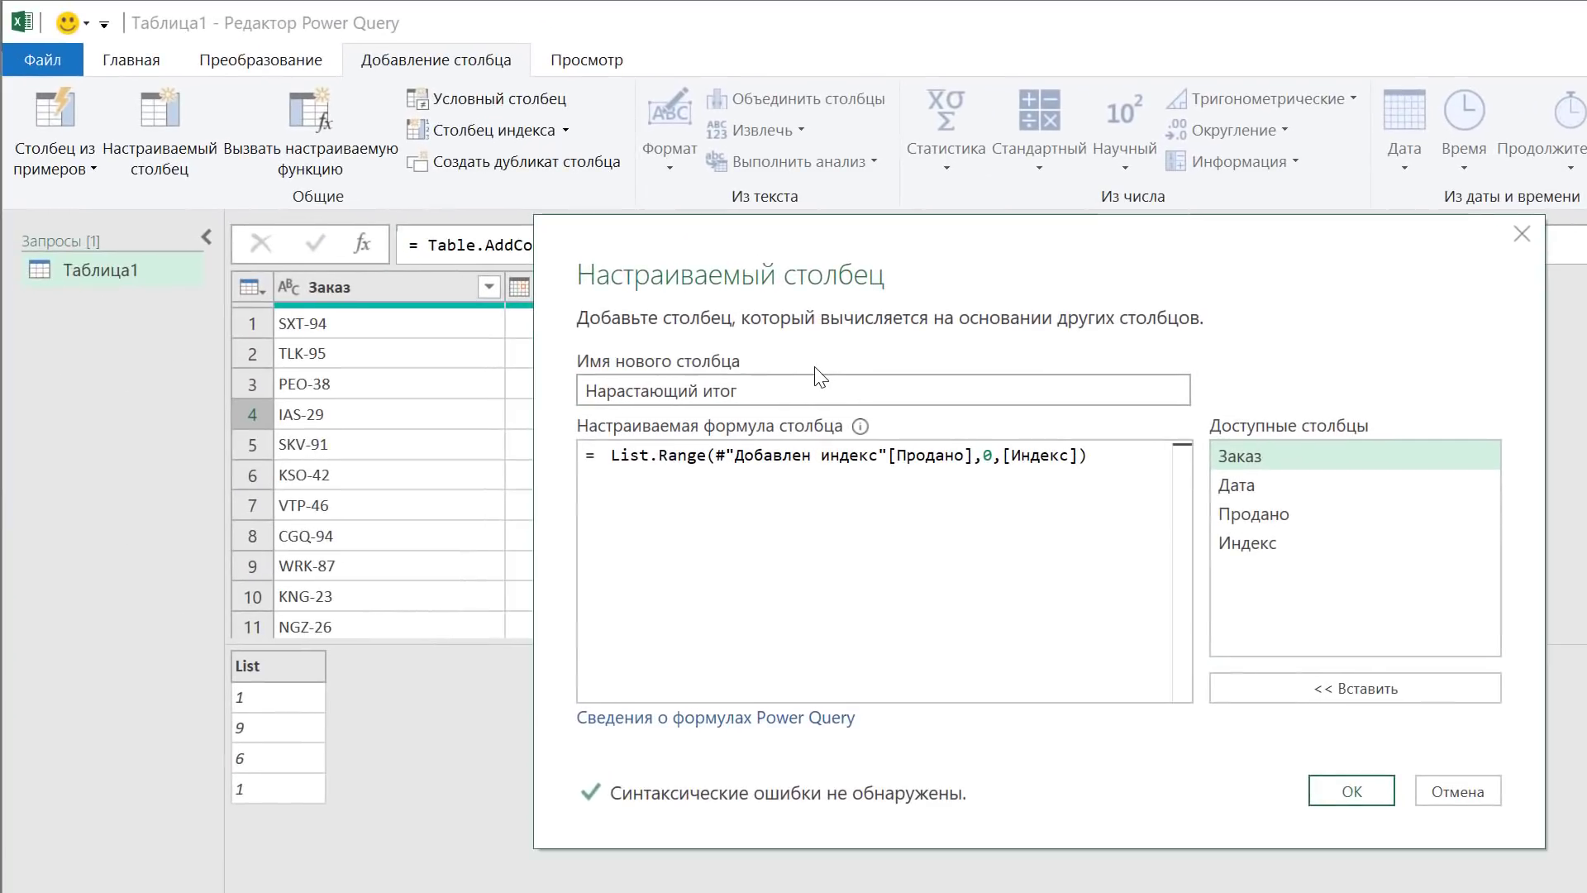
text(List)
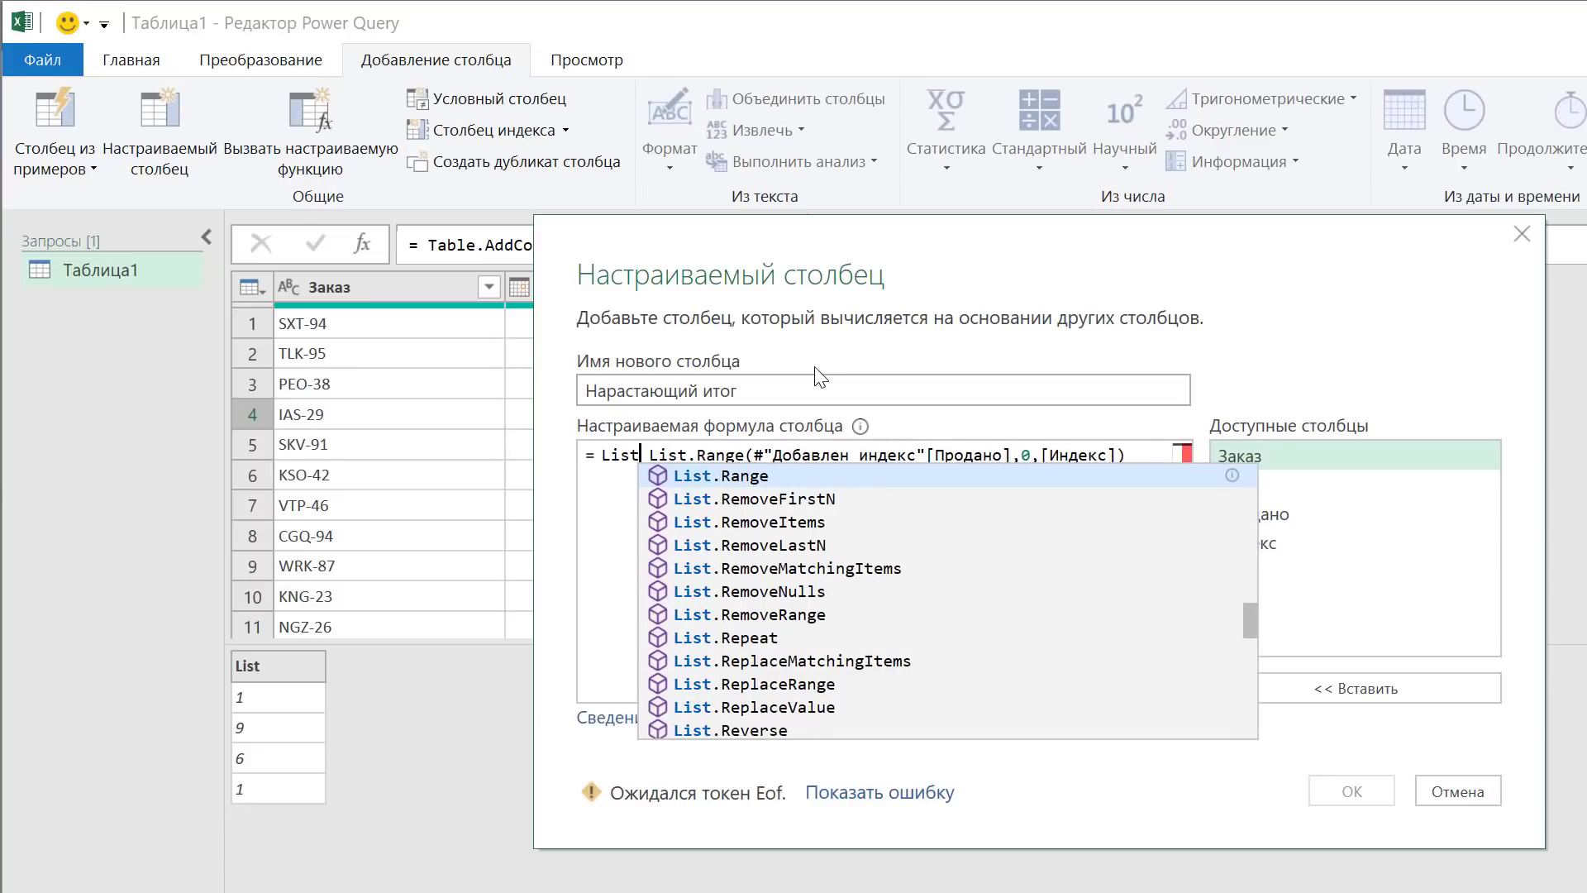
text(.Sum)
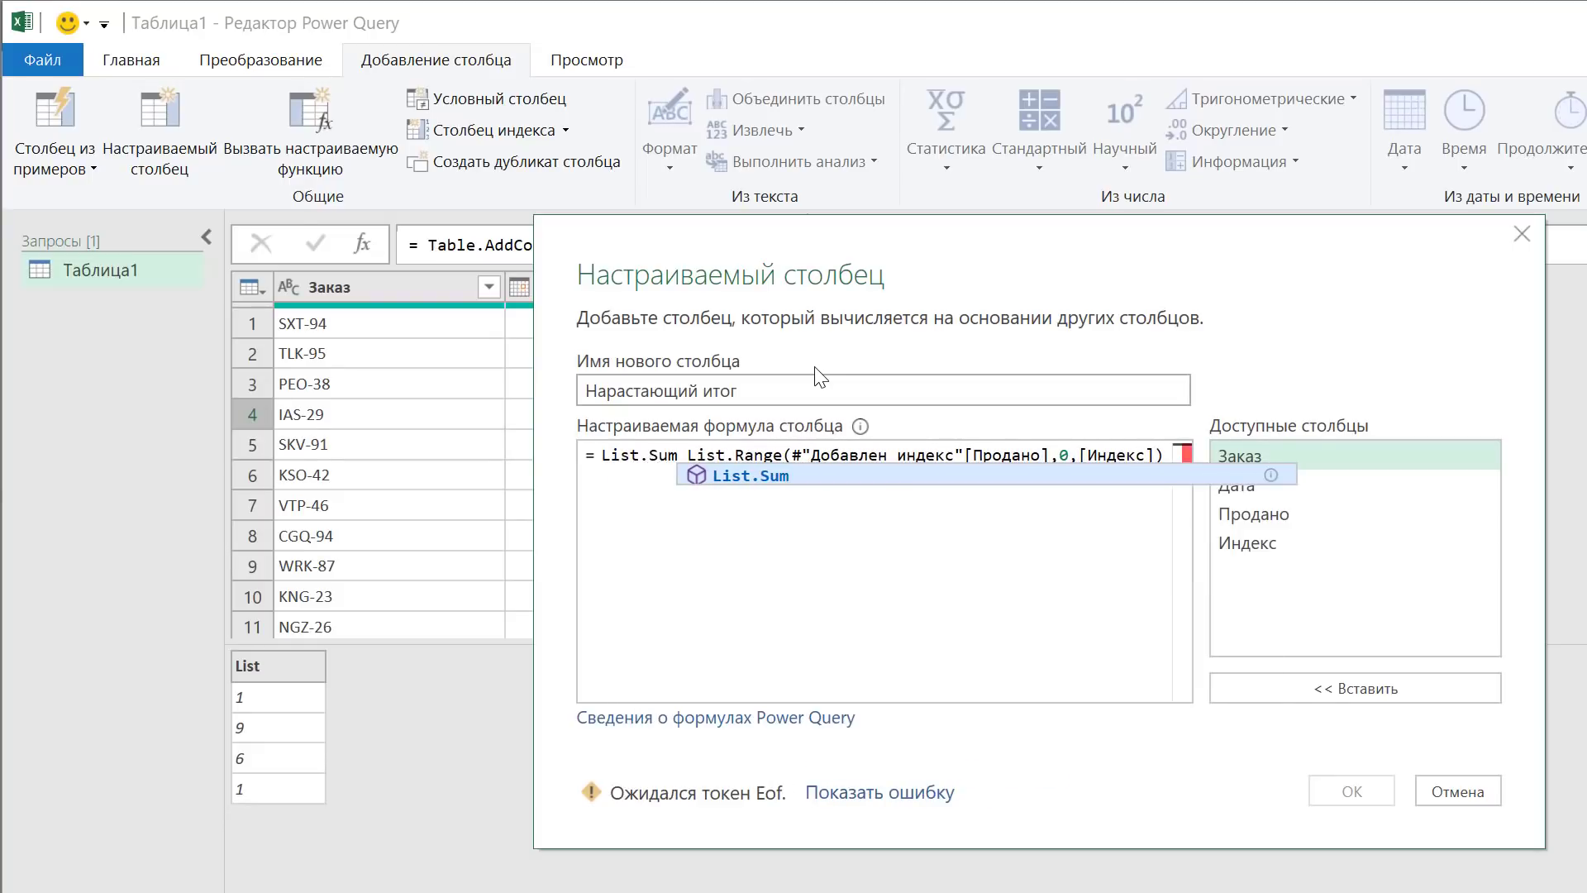
text(()
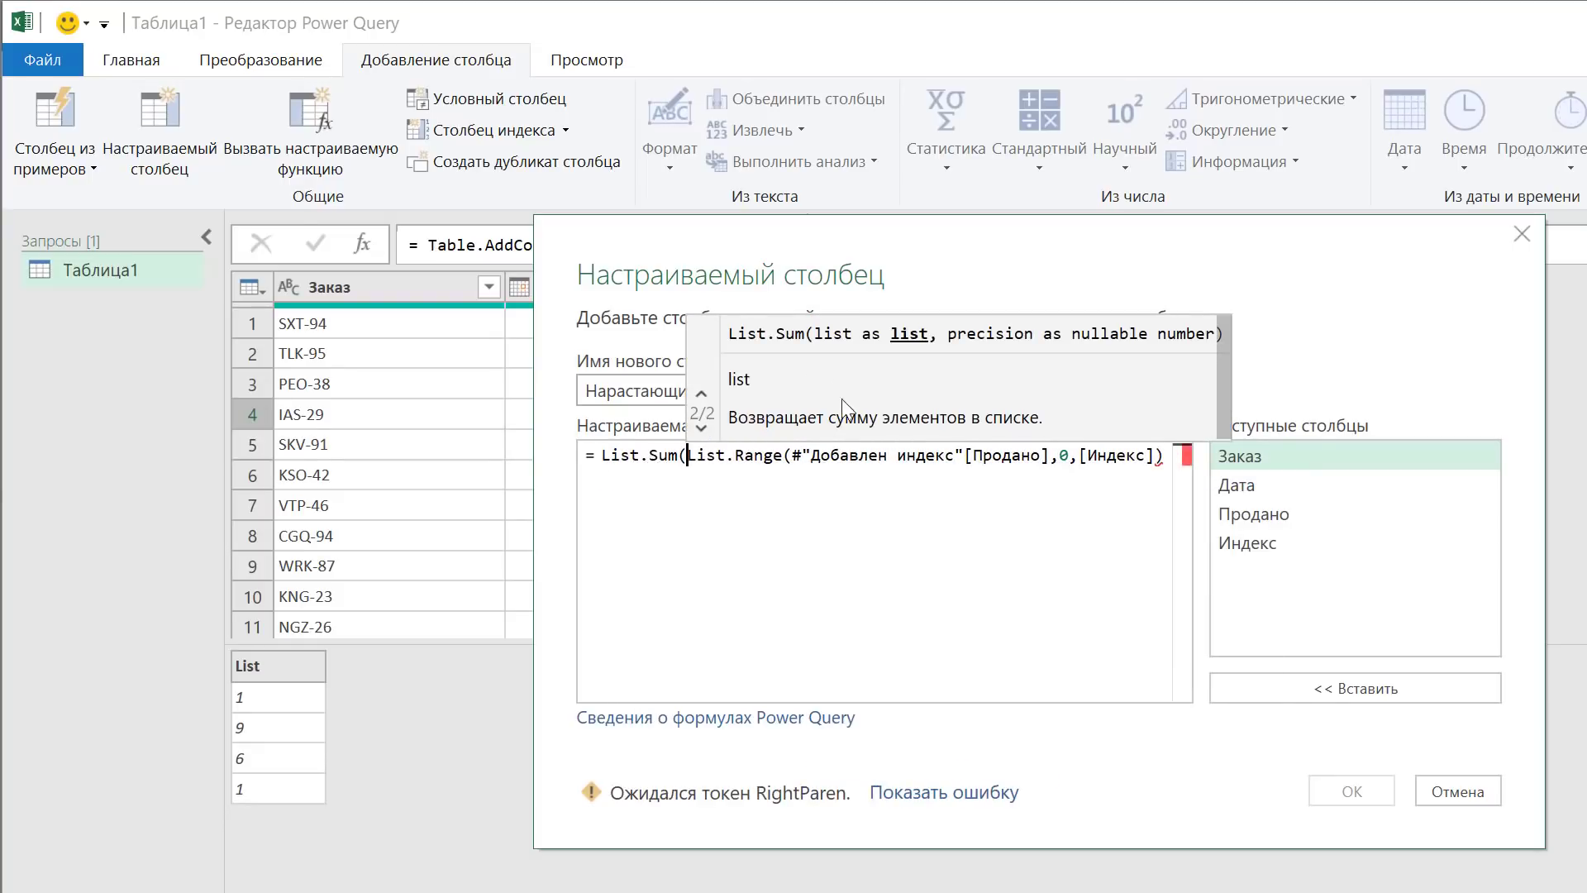
click(1168, 455)
text())
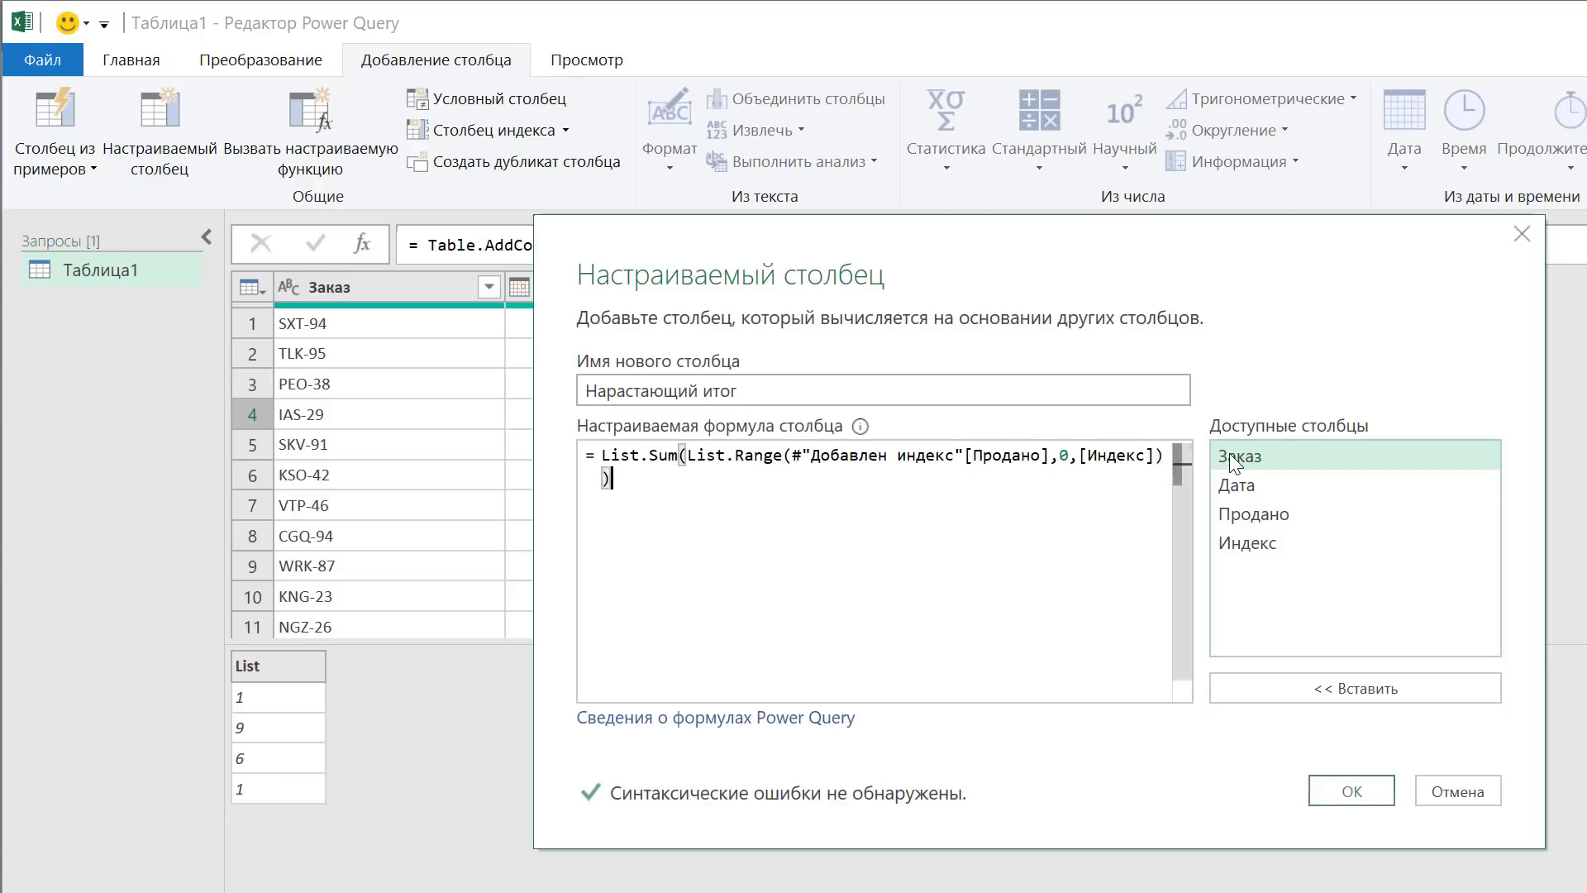
click(1347, 791)
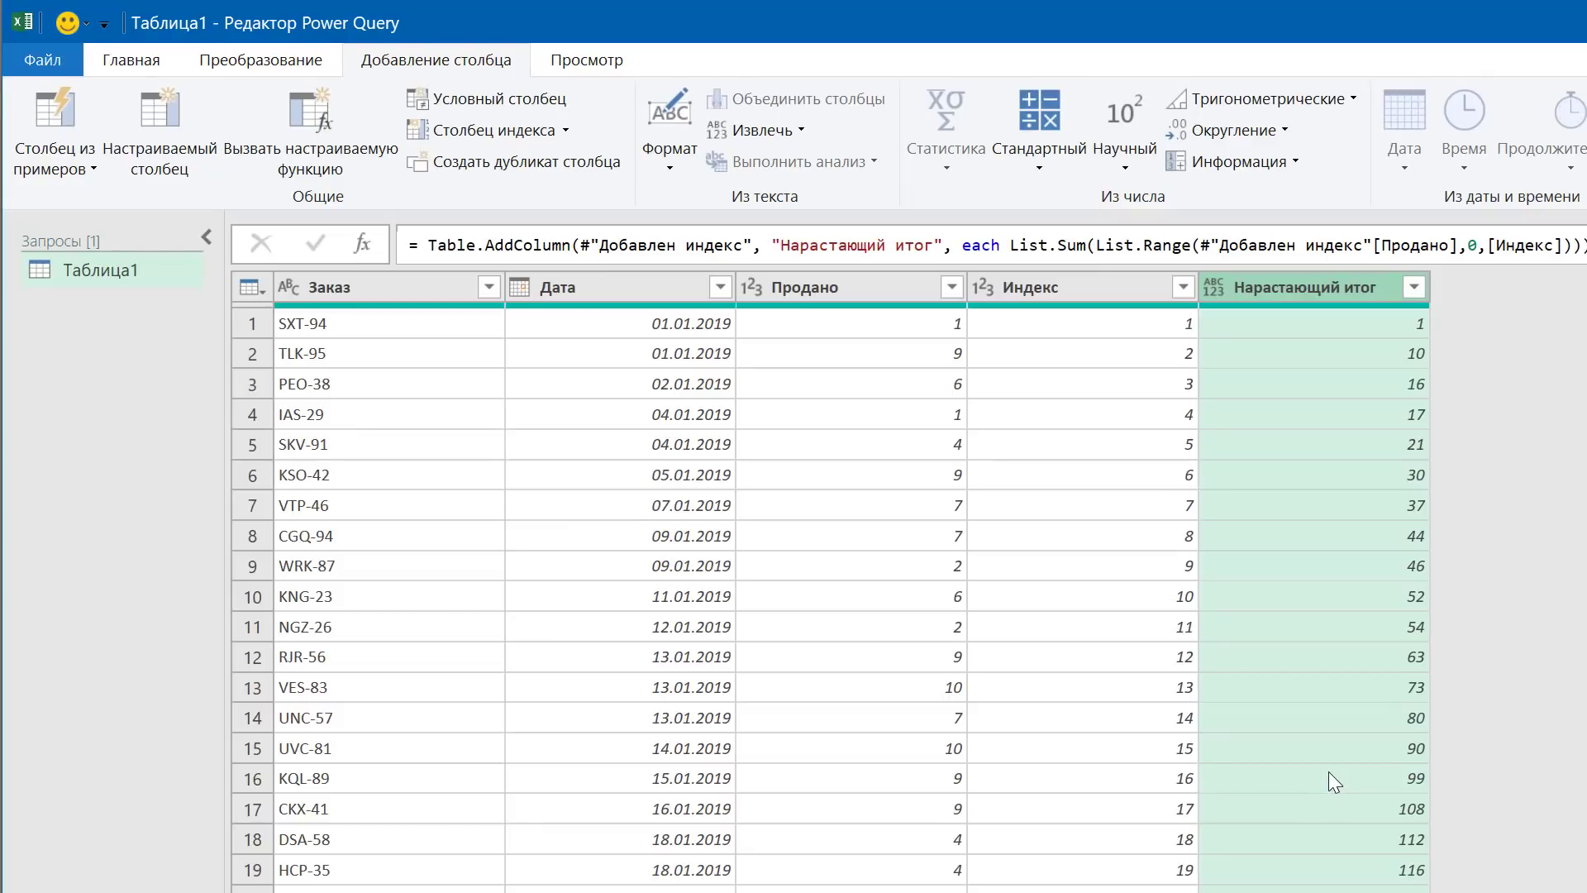
click(1210, 289)
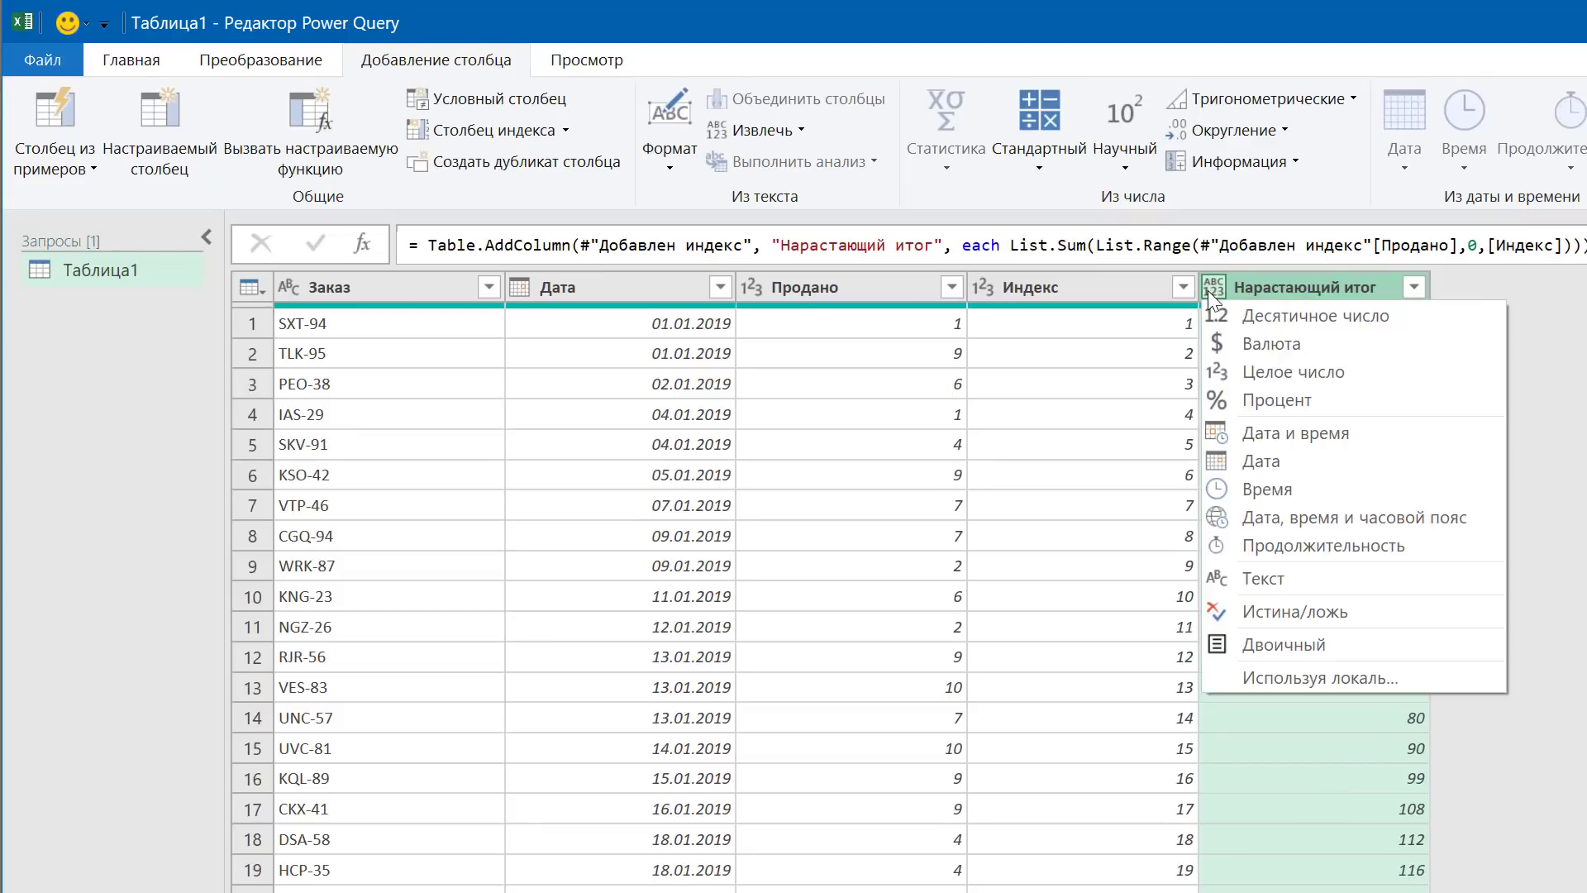
click(1258, 373)
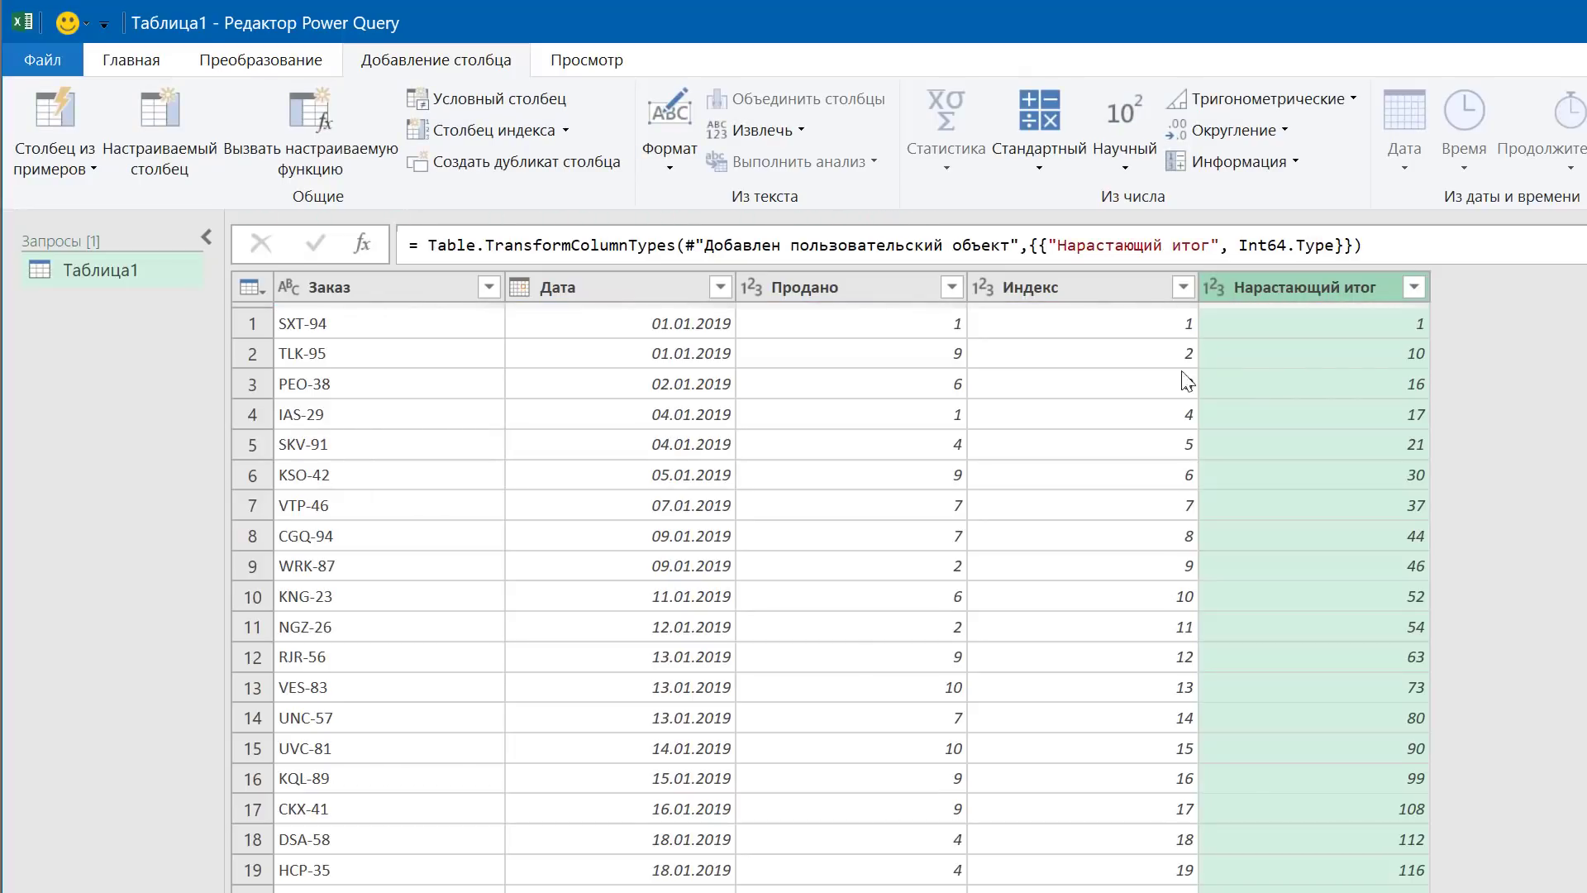
right_click(1090, 286)
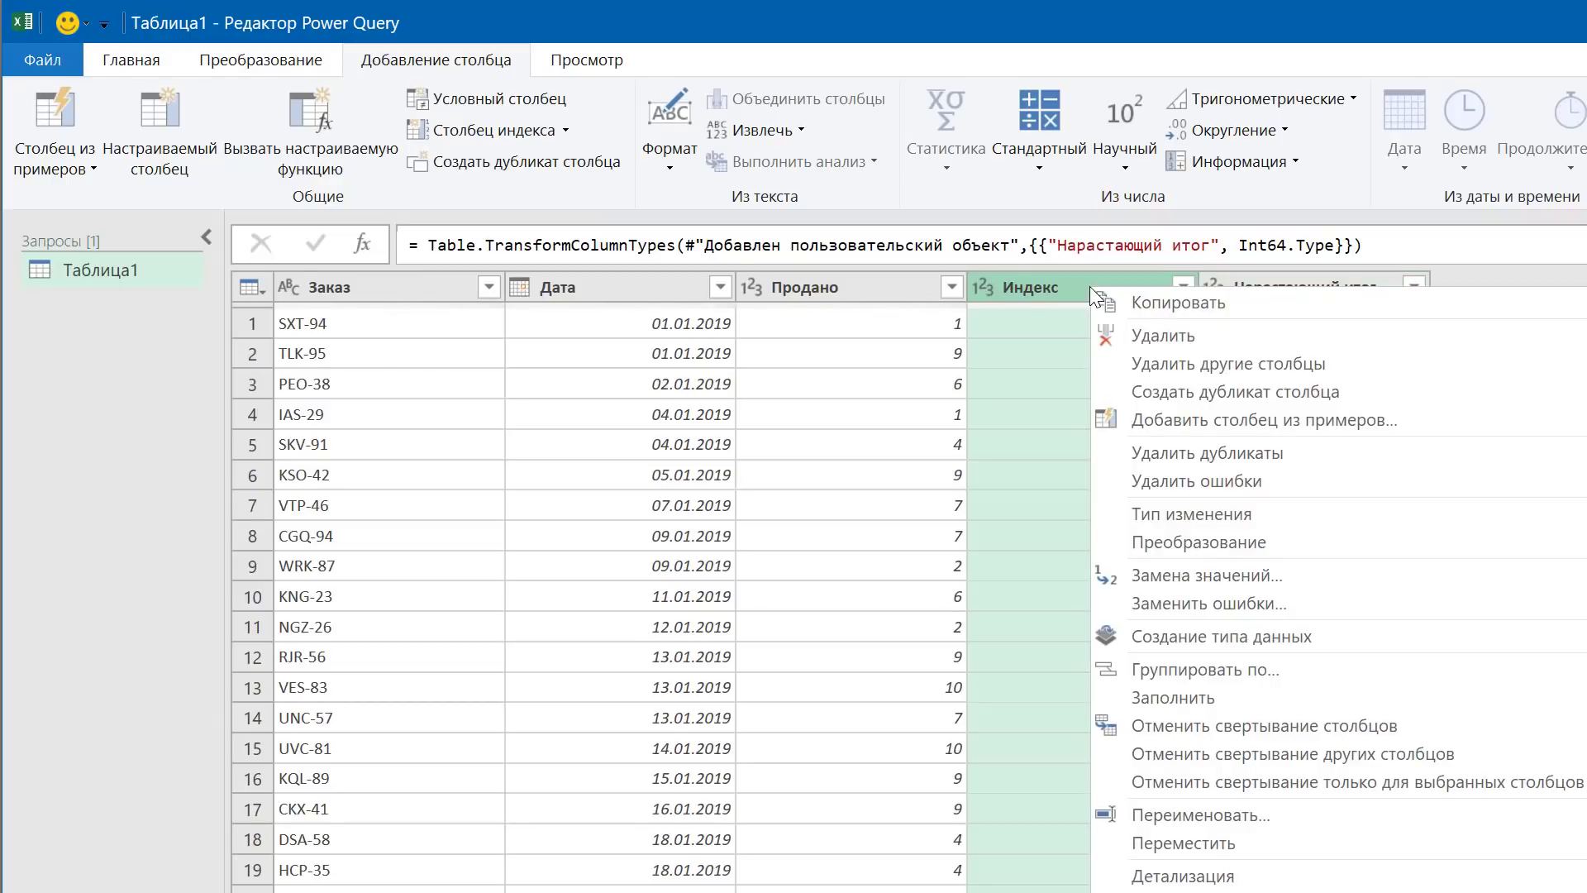
click(1121, 345)
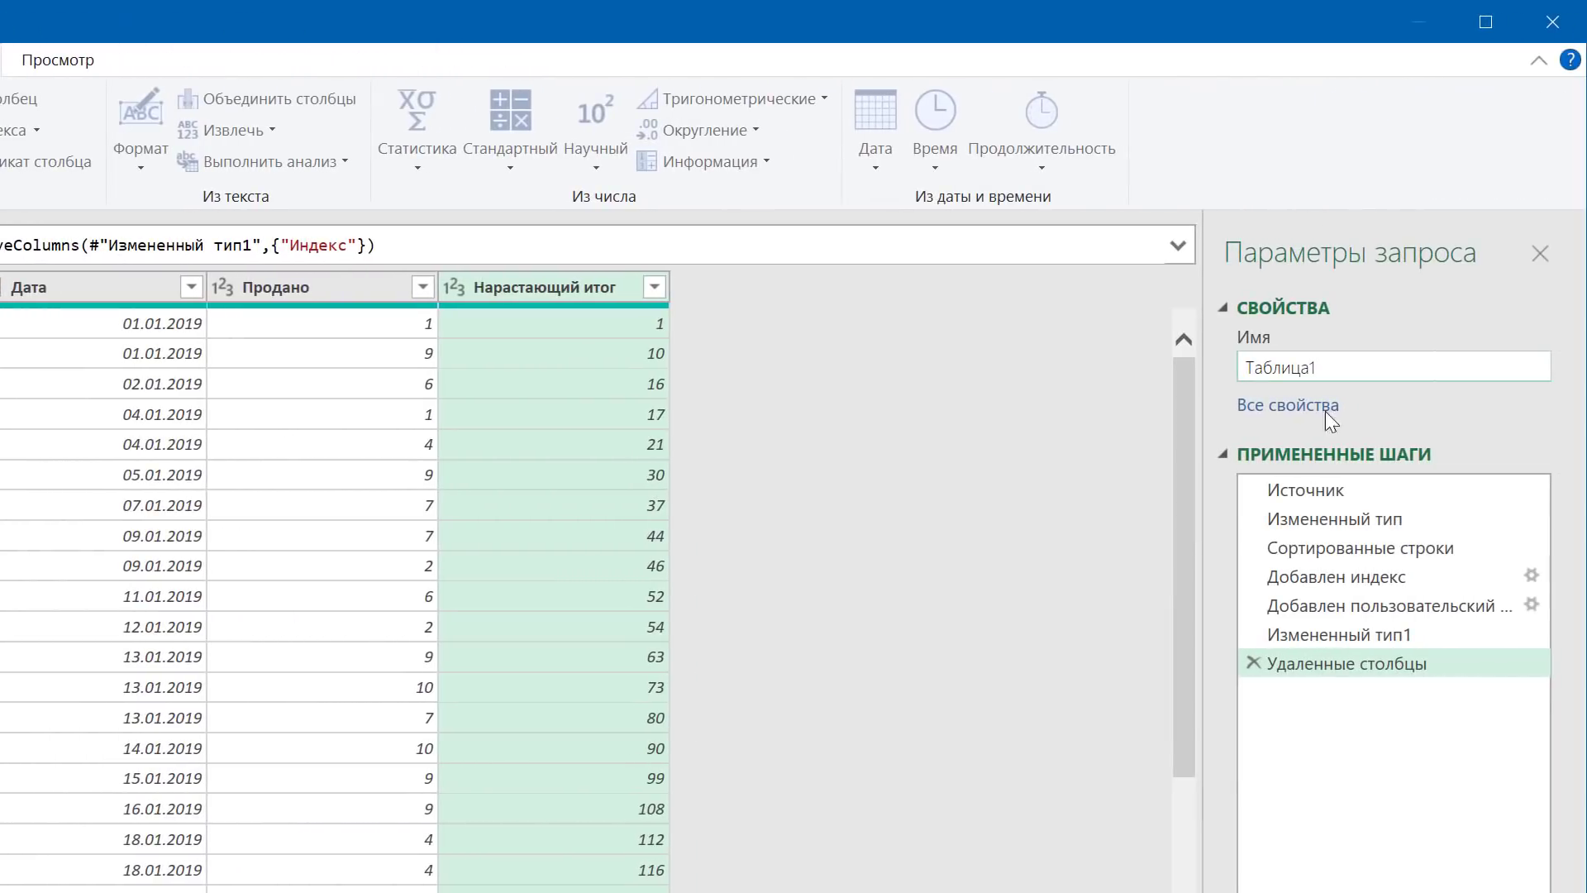
click(1240, 369)
text(Итоги)
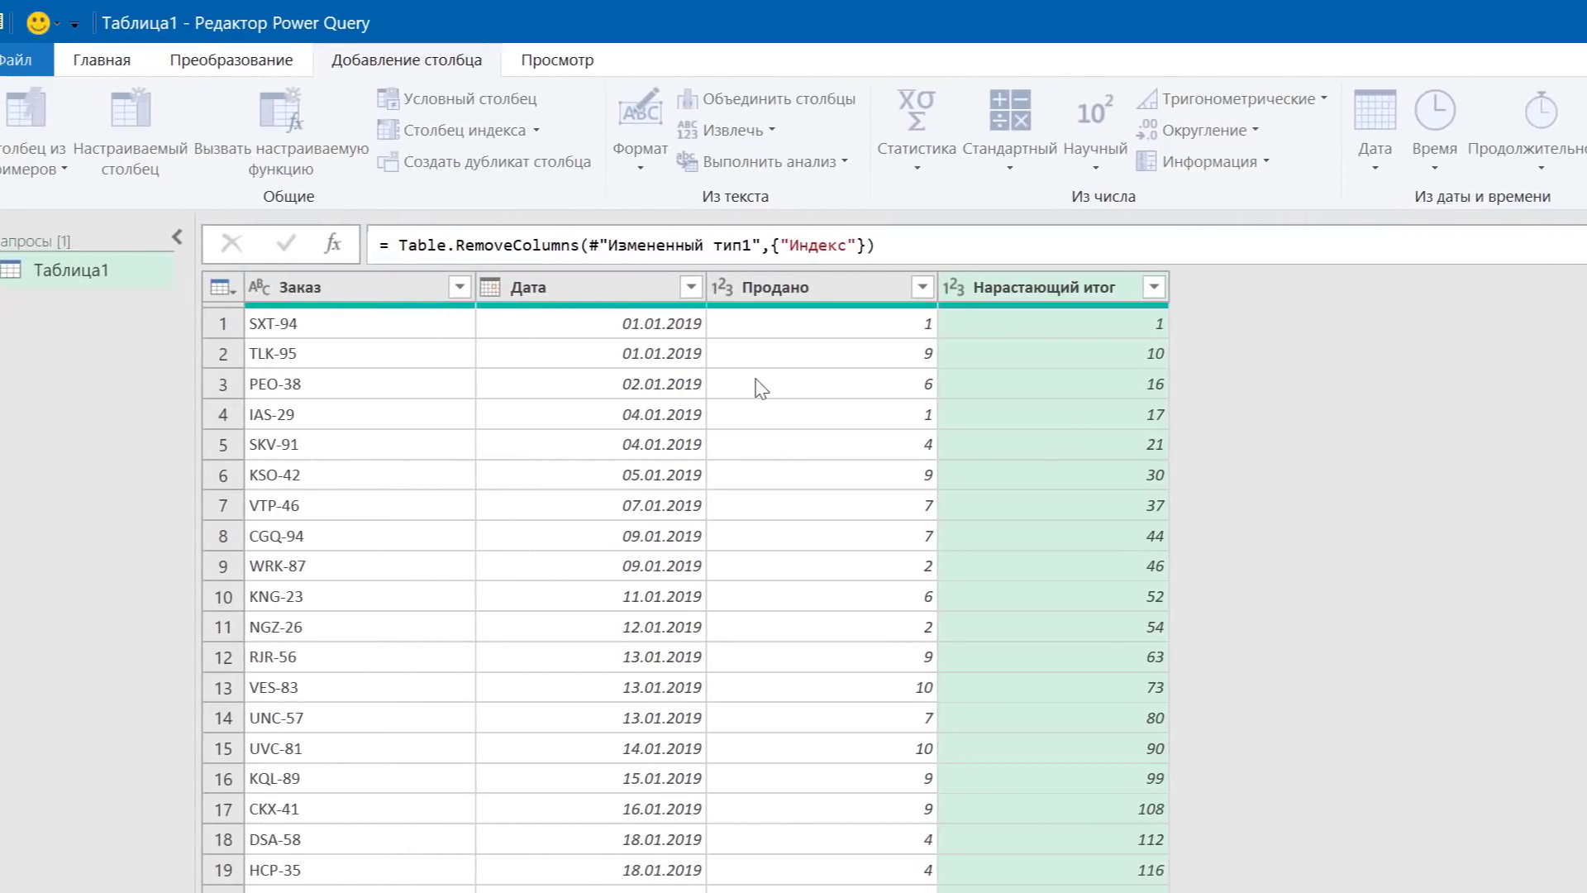
Close & Load the query into the workbook as table Итоги on a new sheet.
click(161, 58)
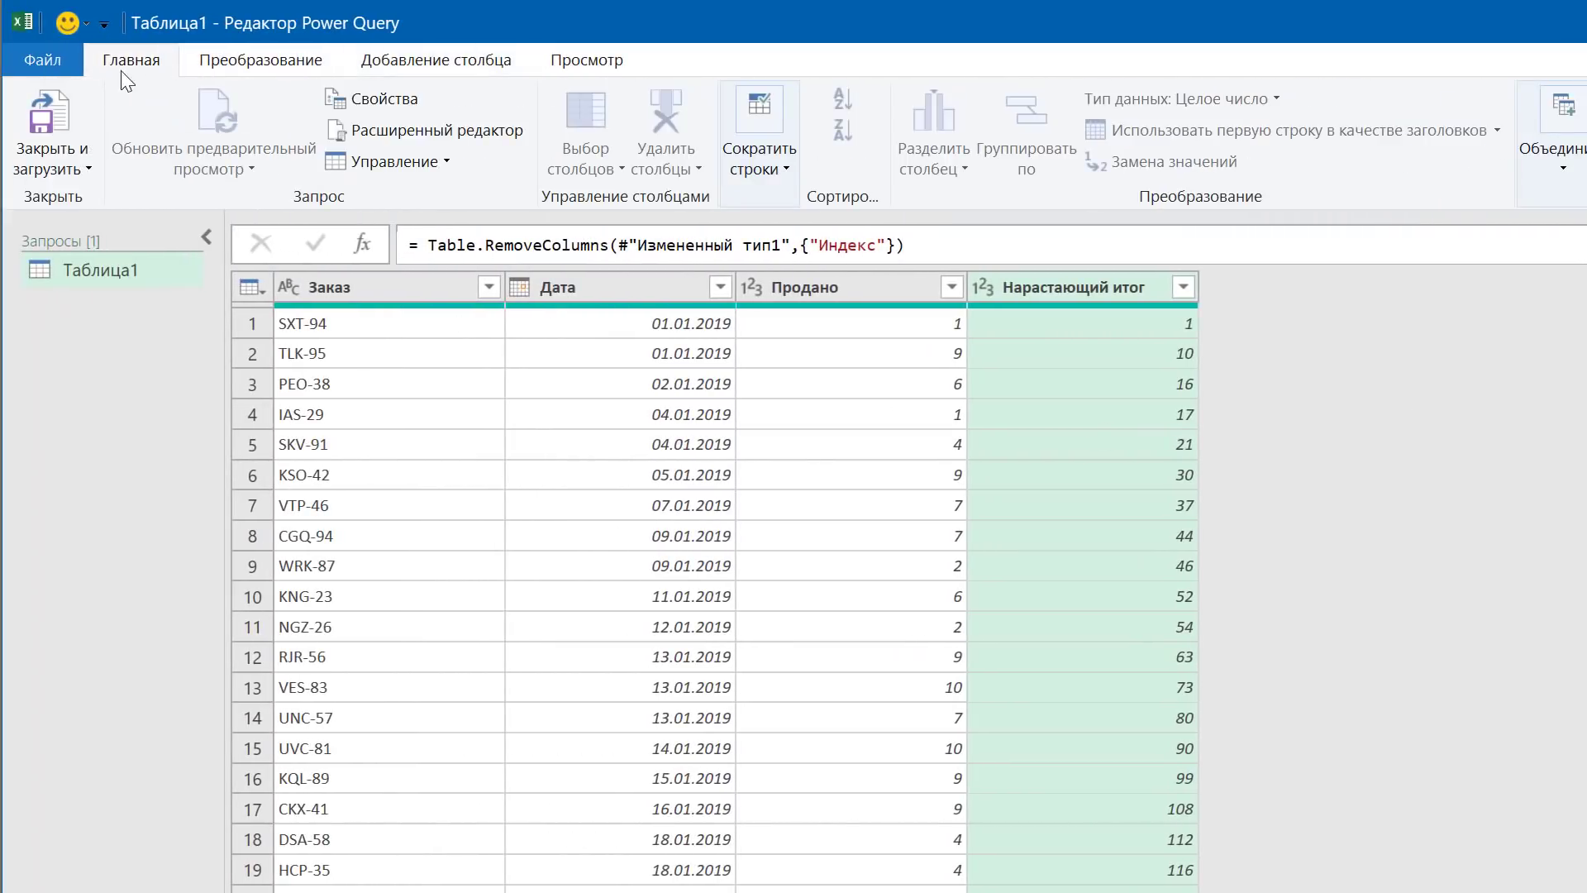
click(77, 107)
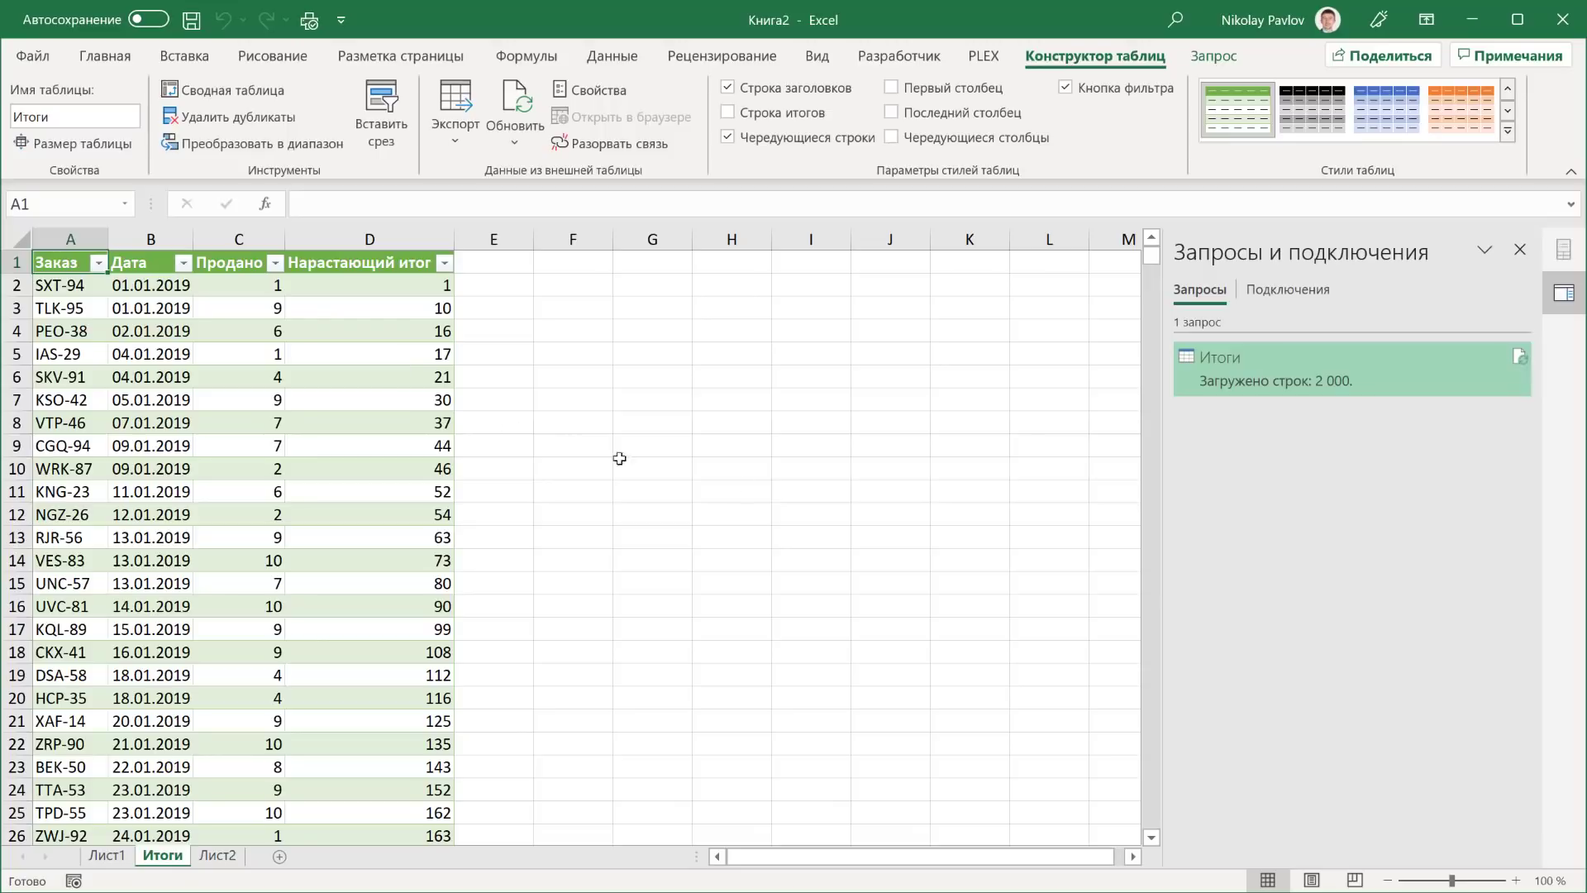
Duplicate the Итоги query as Итоги (2) and open its M code in the Advanced Editor.
mouse_move(1352, 369)
right_click(1266, 372)
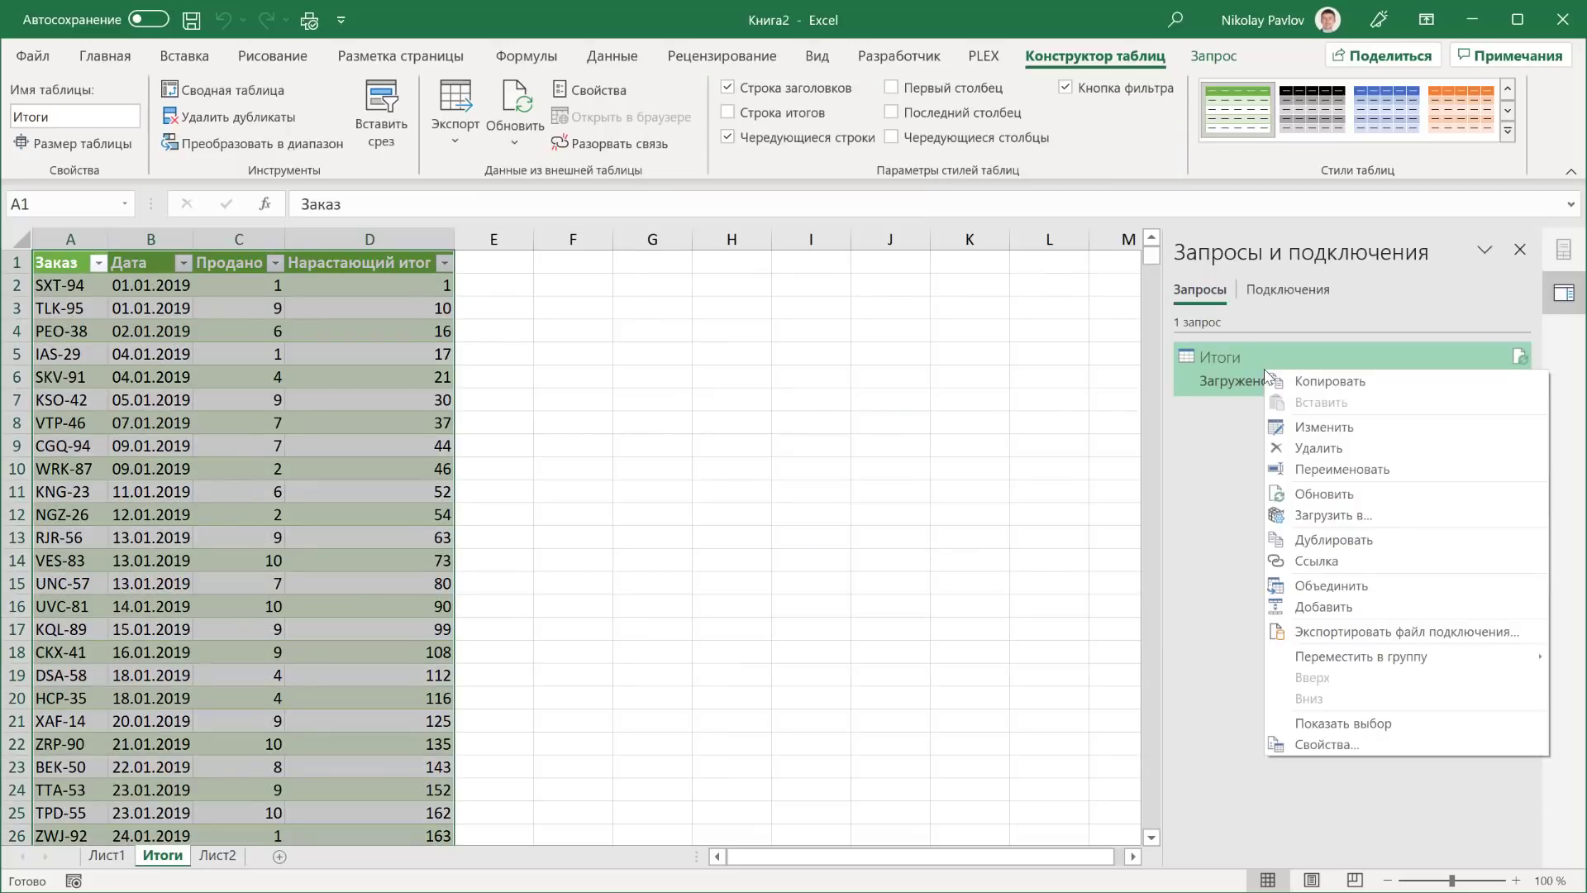
click(1331, 540)
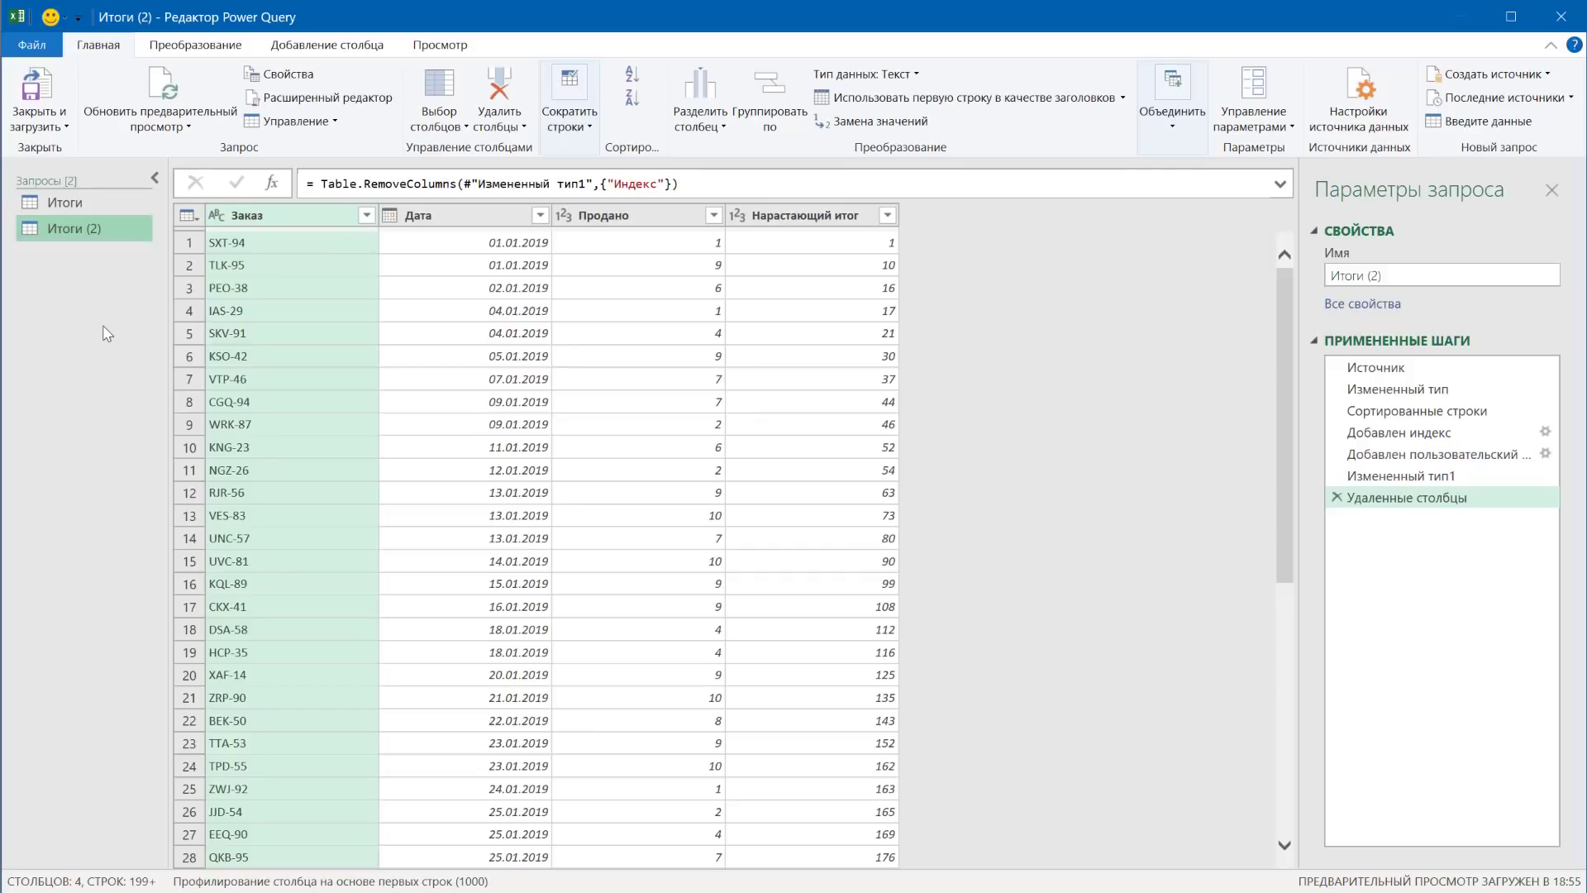
click(365, 105)
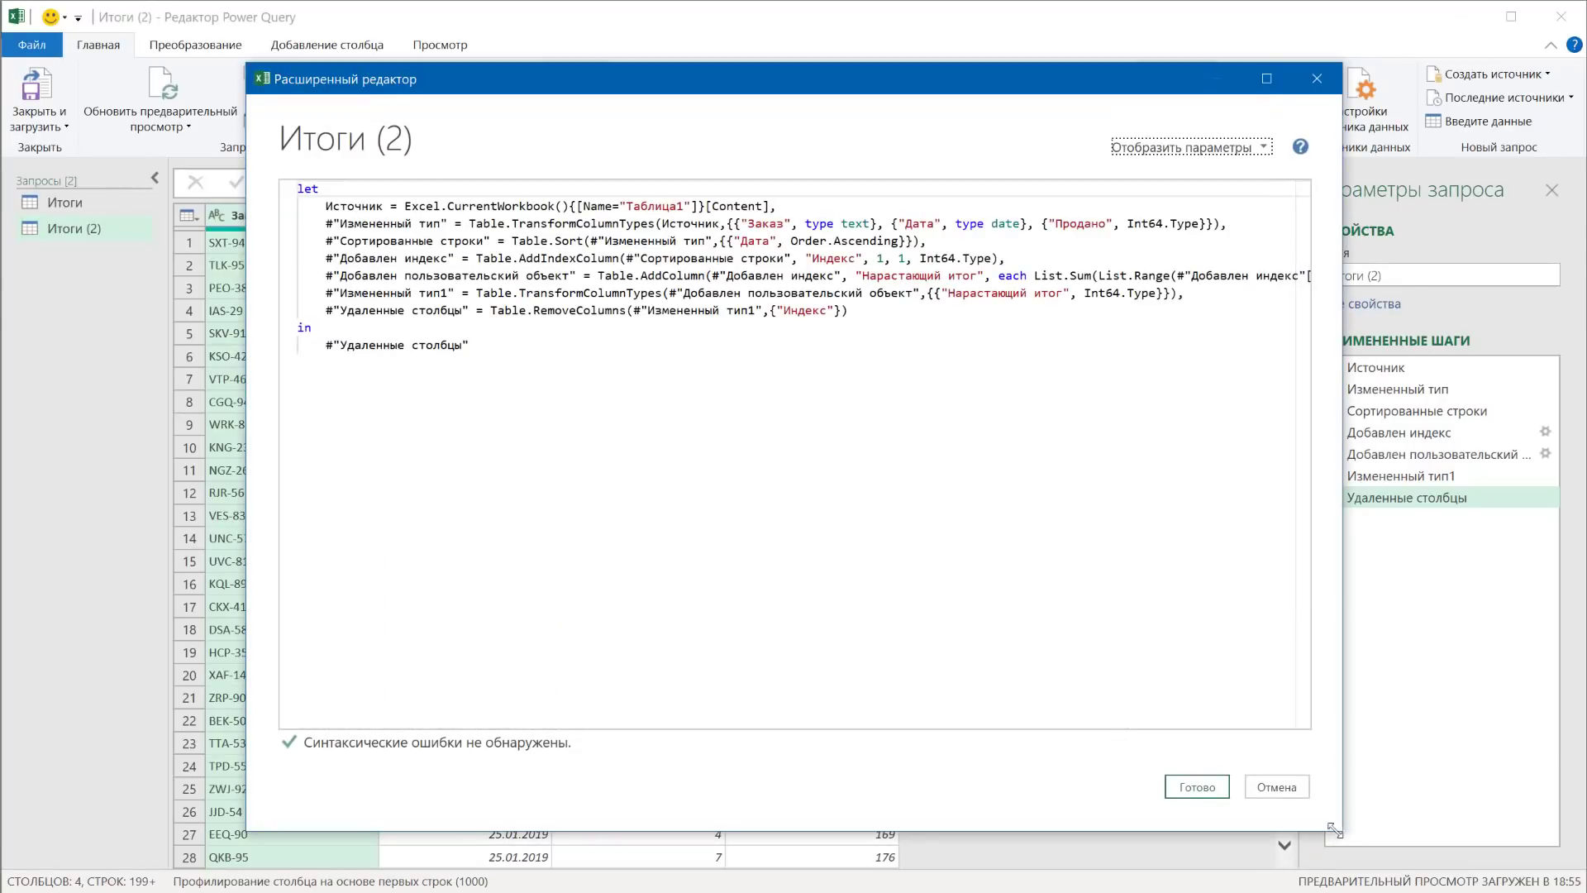
Resize the Advanced Editor and copy #"Добавлен индекс"[Продано] from the List.Range formula.
drag(1334, 829, 1554, 518)
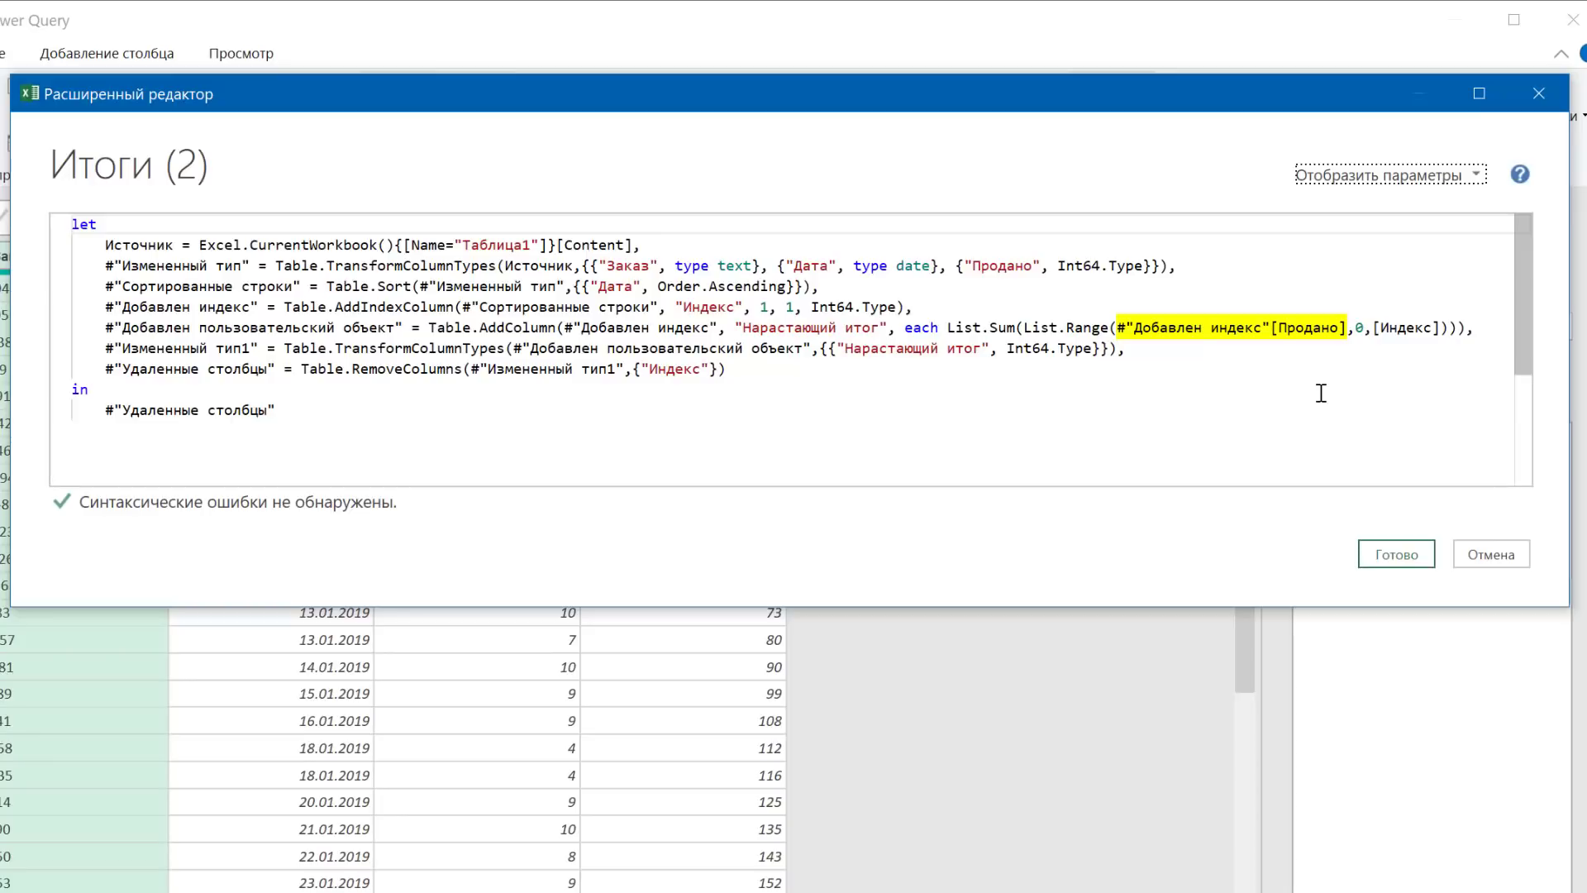
drag(1346, 328, 1118, 327)
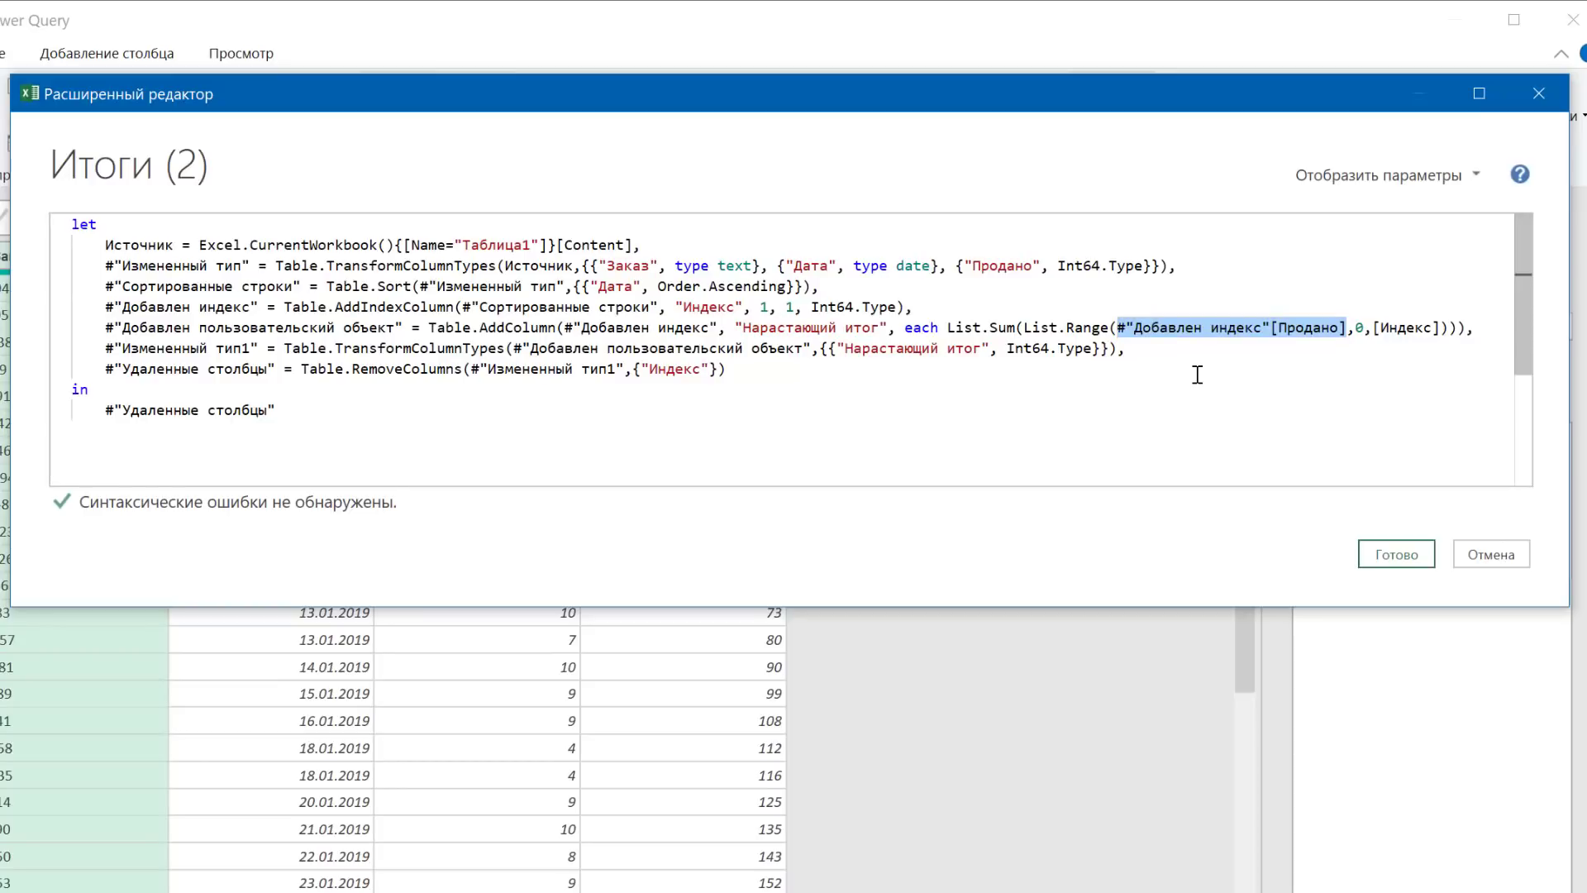
key(ctrl+c)
Add the step MyList = List.Buffer(#"Добавлен индекс"[Продано]), after the index step.
click(956, 308)
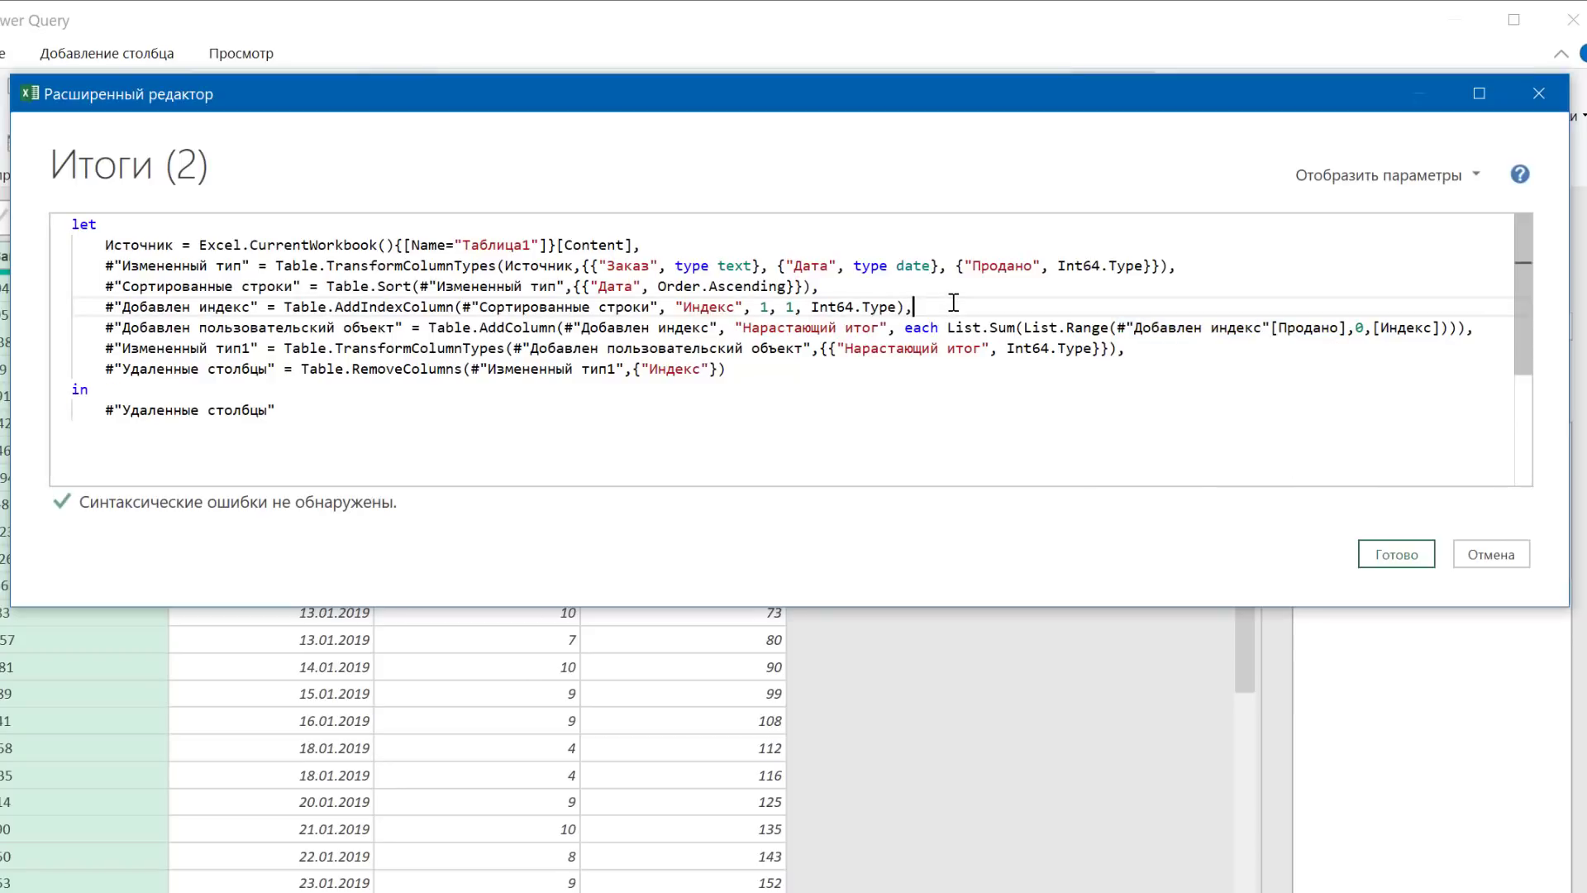
key(Return)
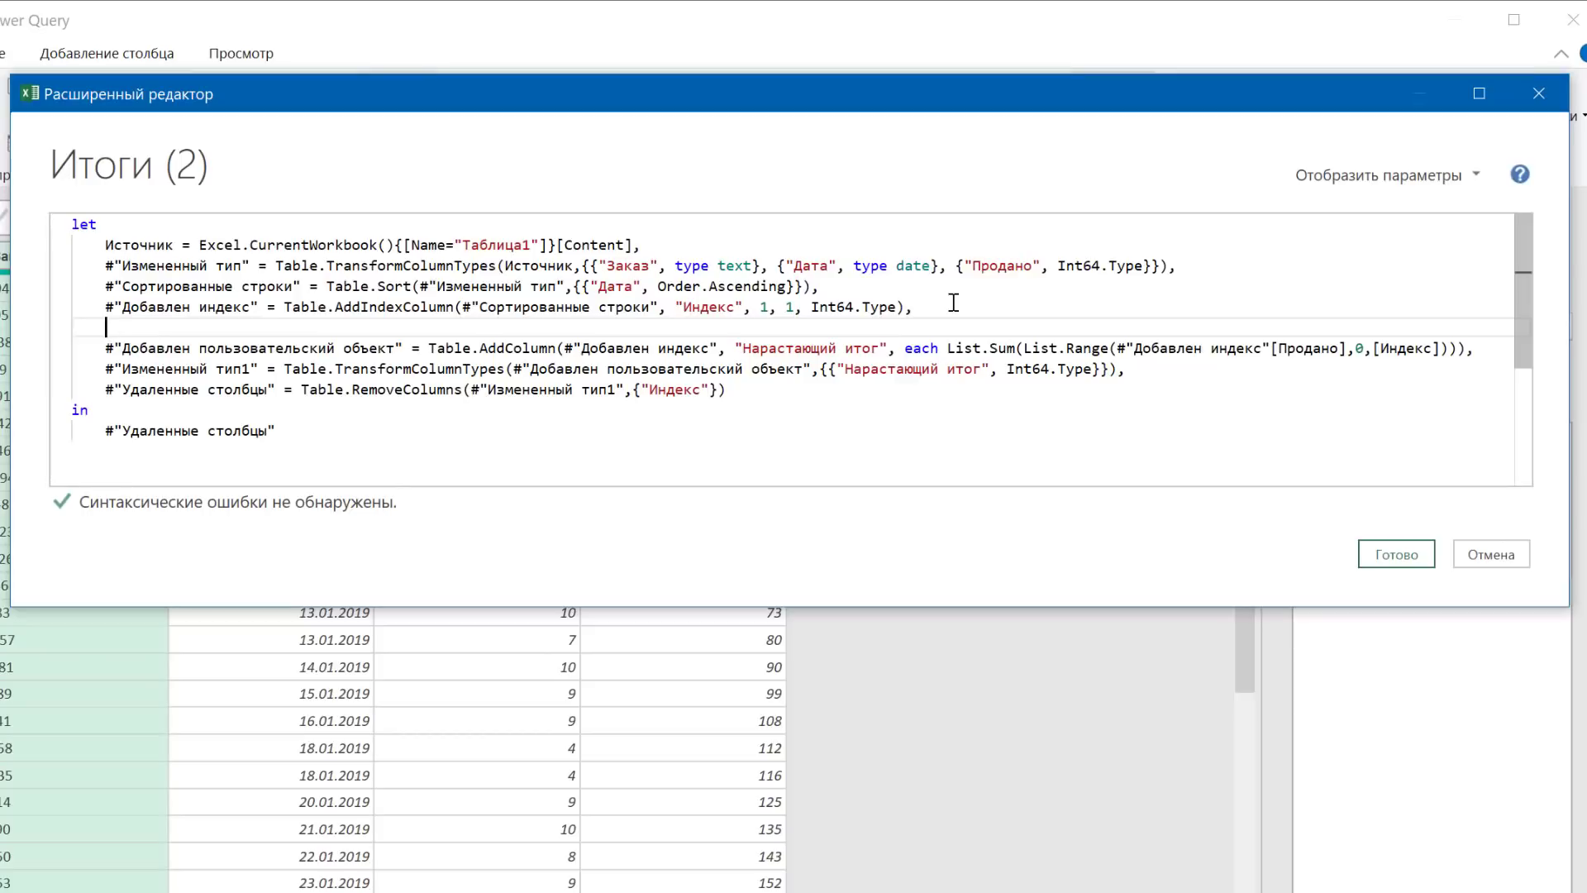
text(MyLi)
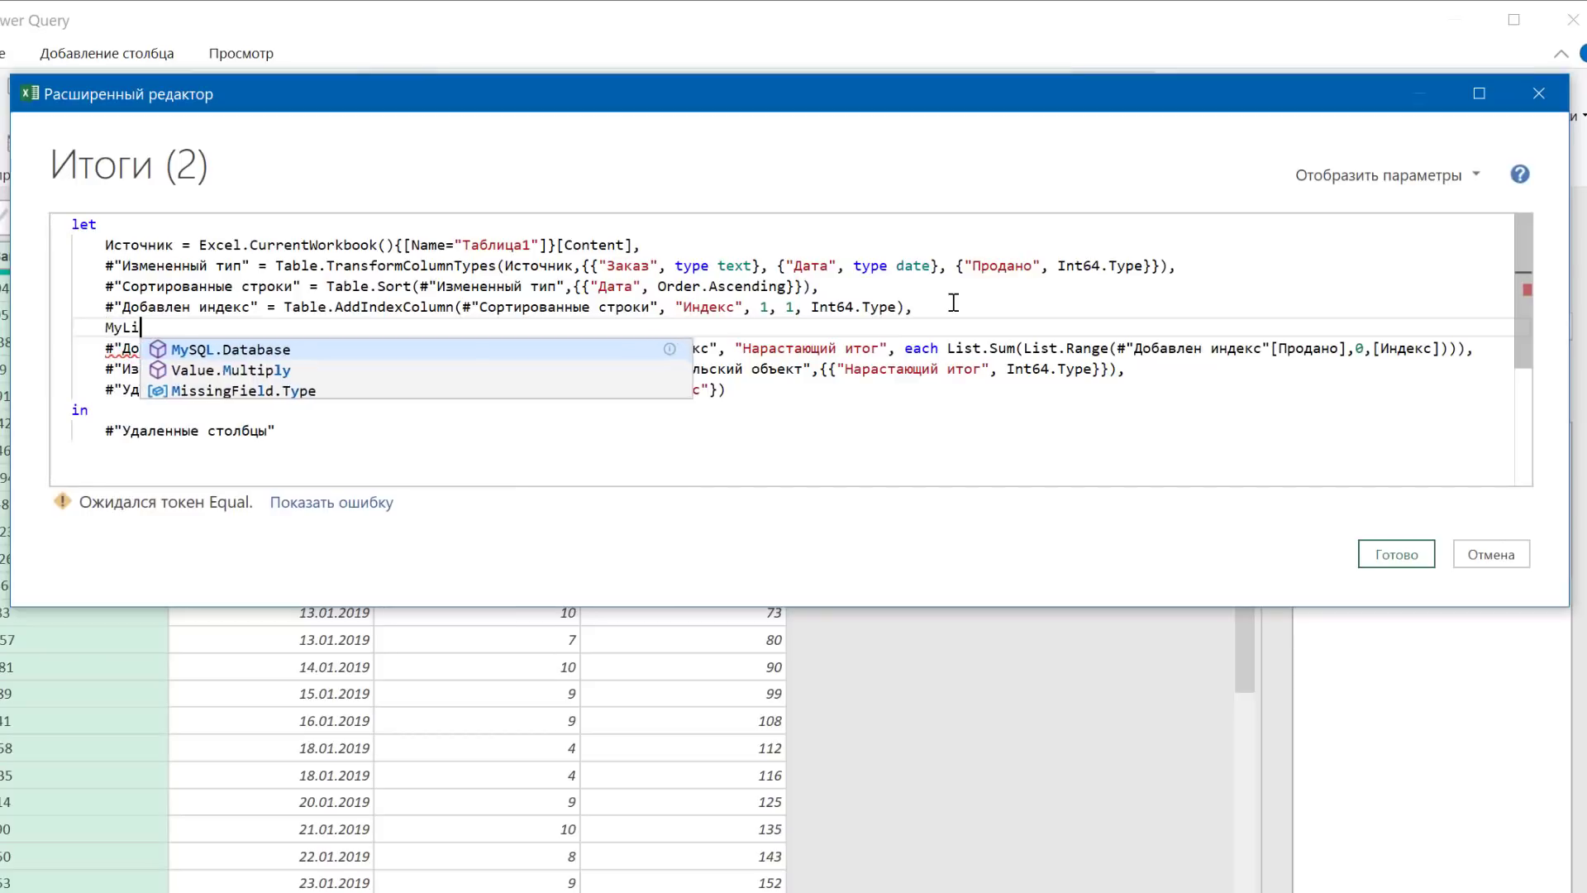
text(st = )
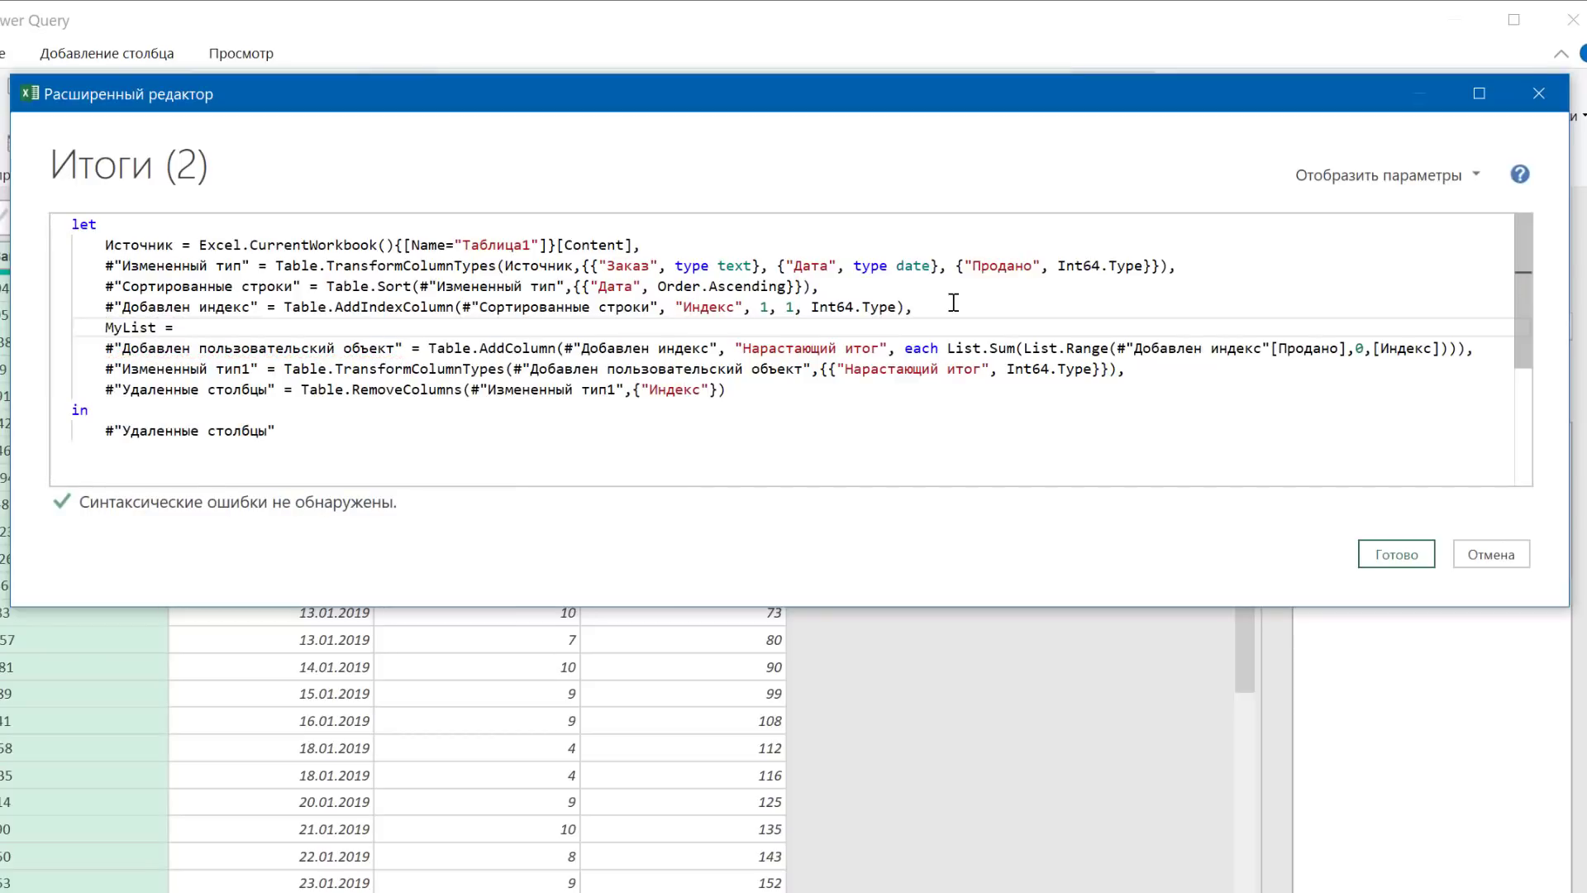
text(List.Bu)
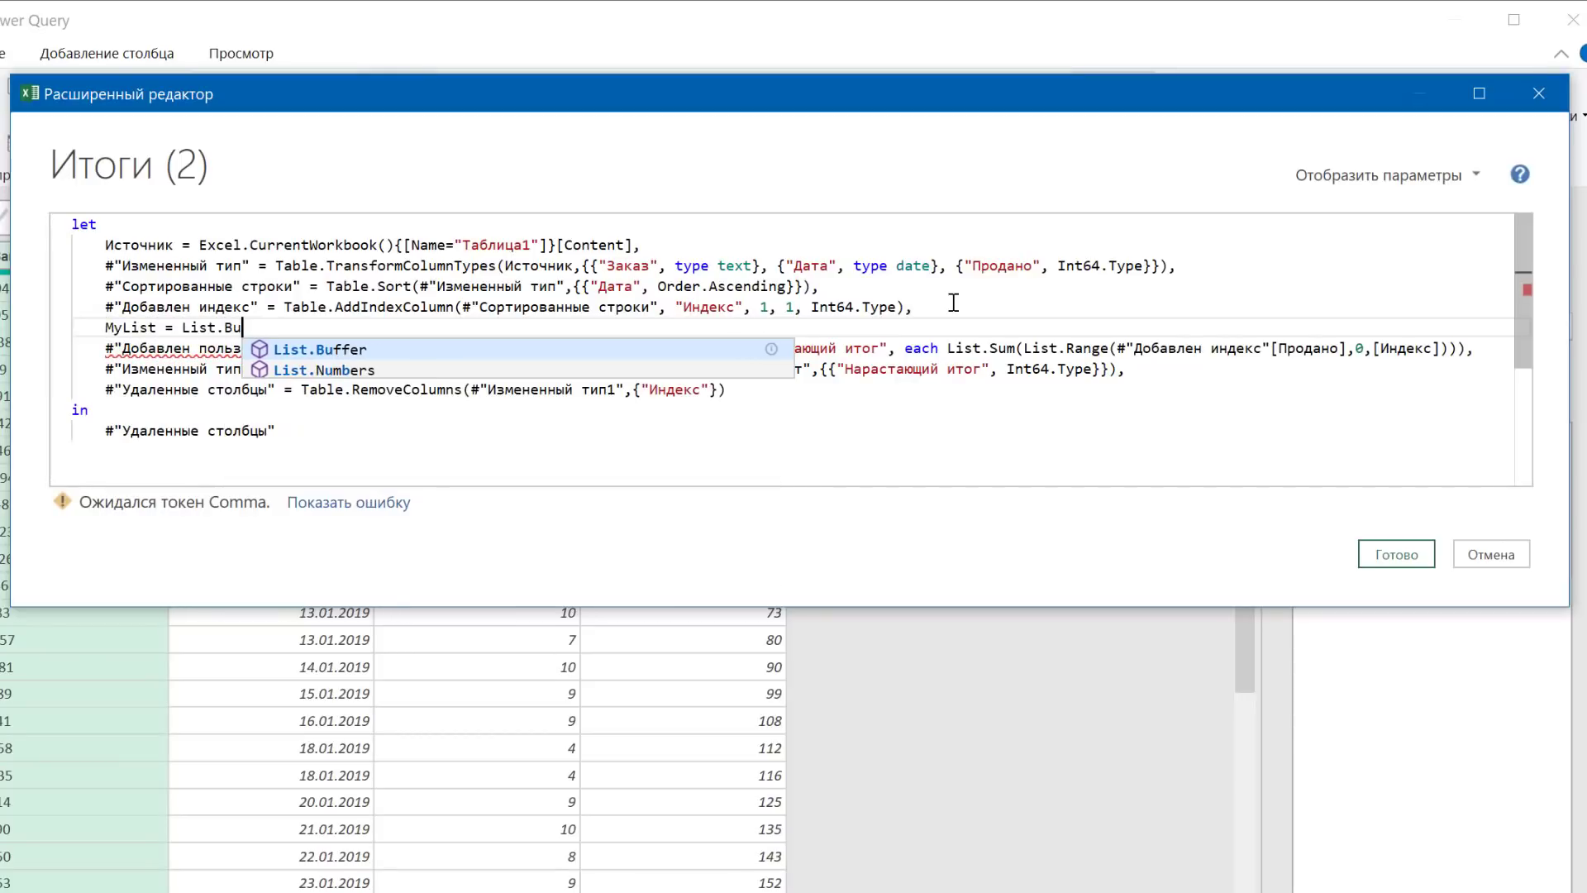
text(ff)
key(Tab)
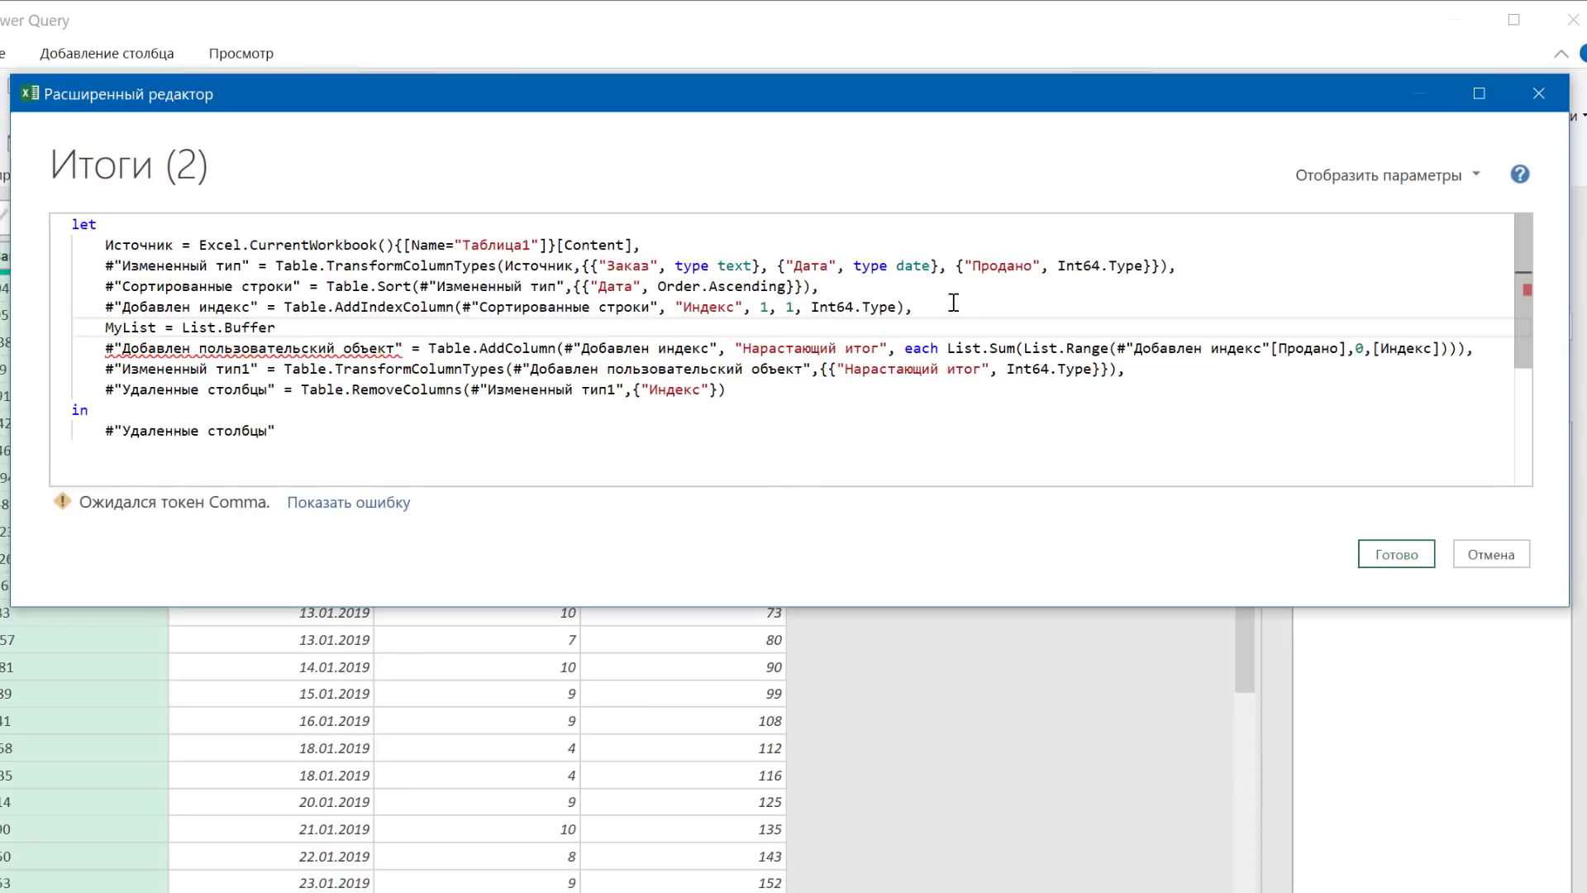
text(()
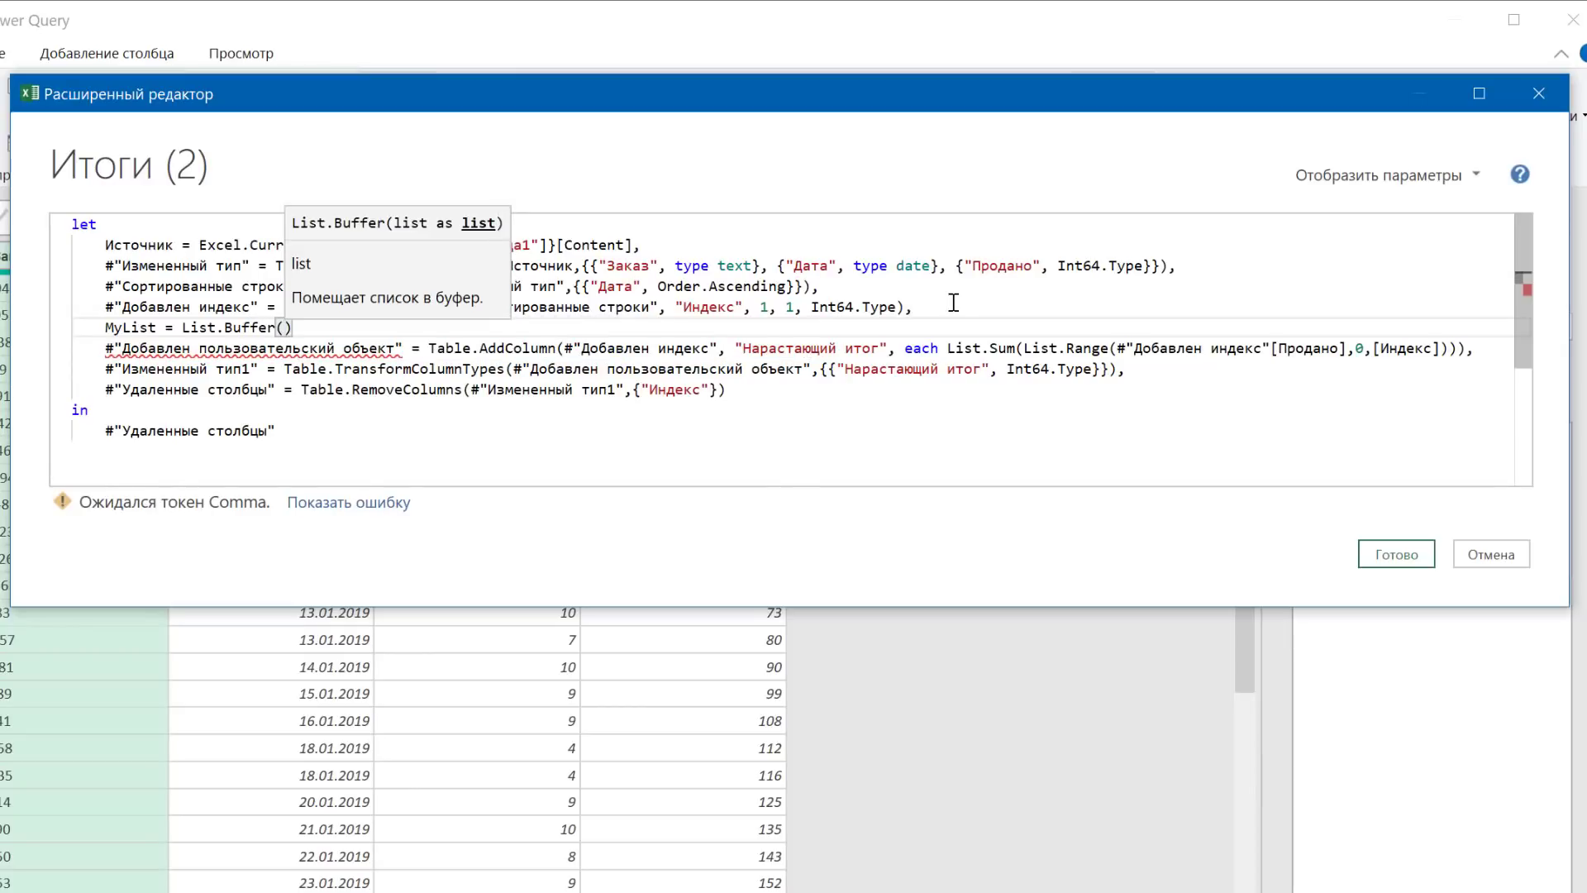
key(ctrl+v)
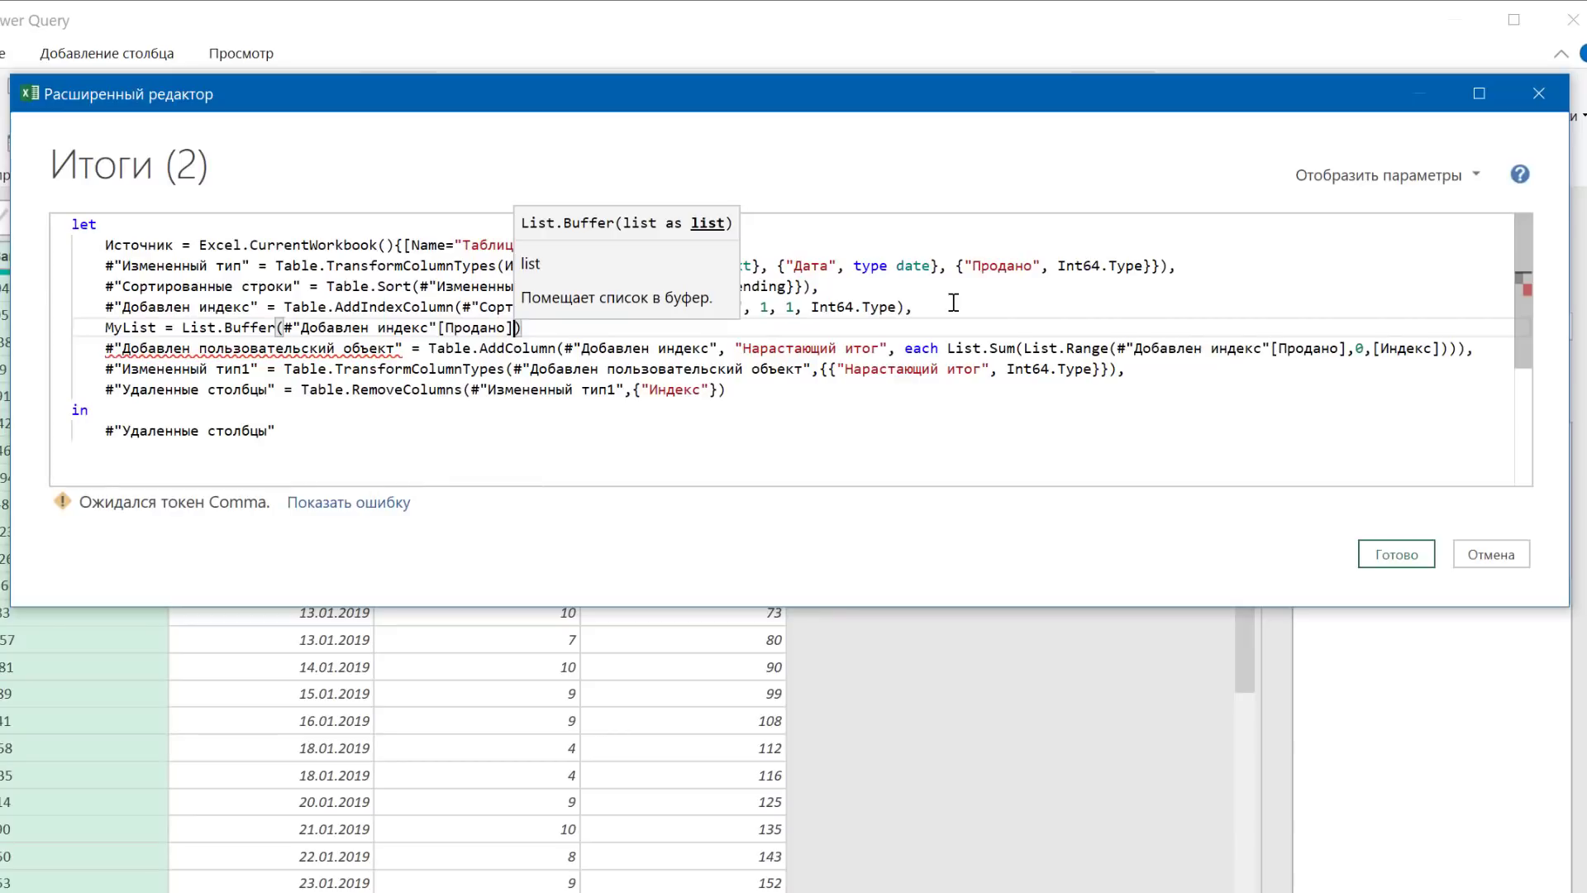
key(Right)
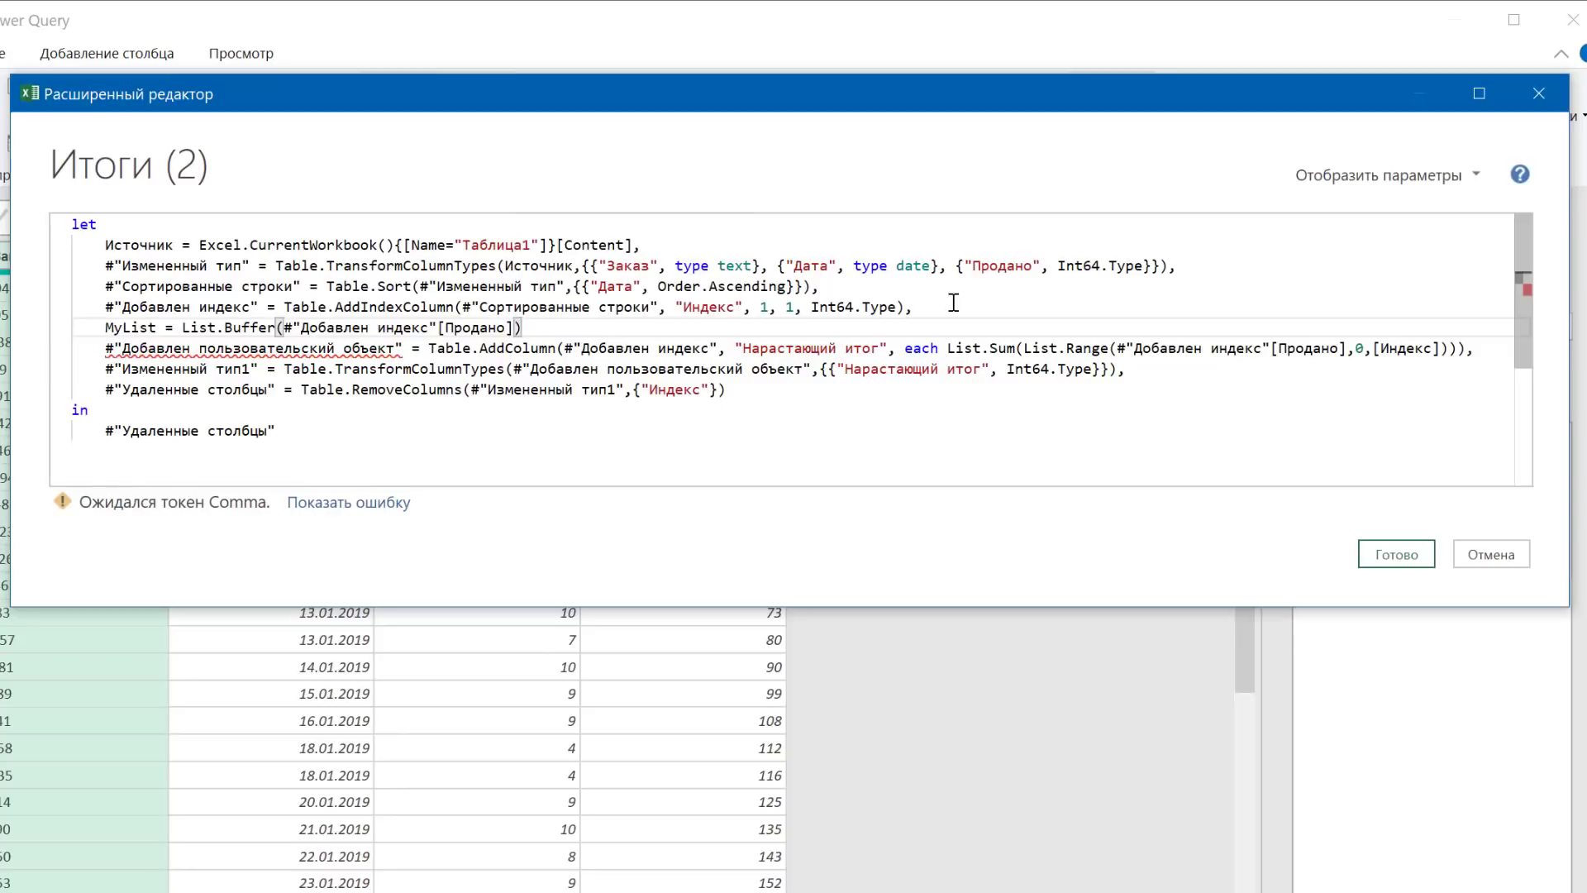
text(,)
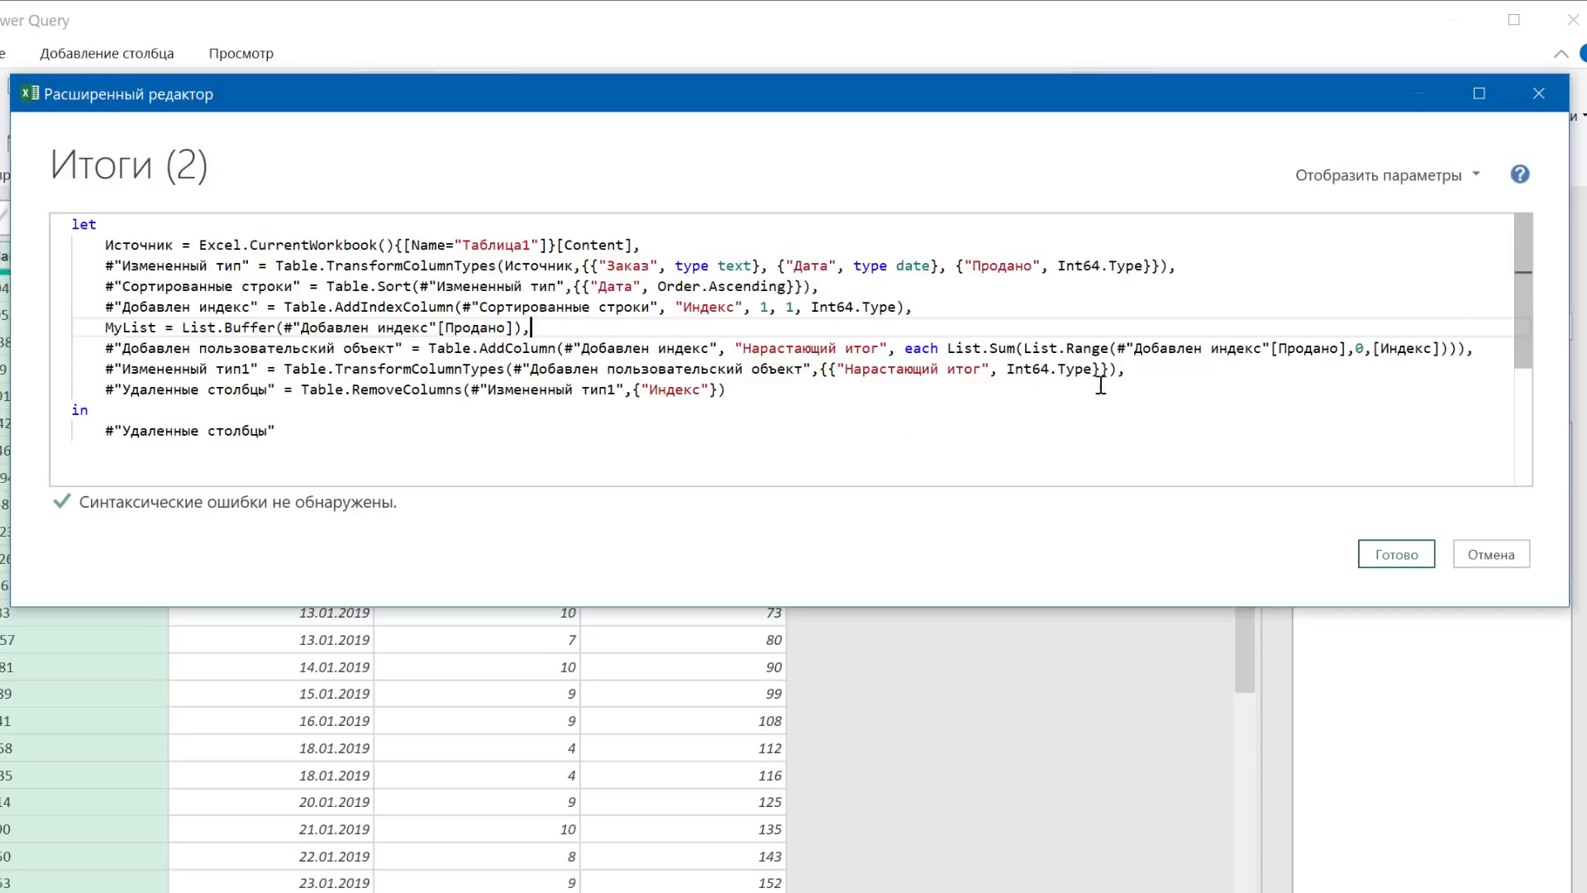
Replace the column reference inside List.Range with MyList.
drag(1117, 348, 1349, 348)
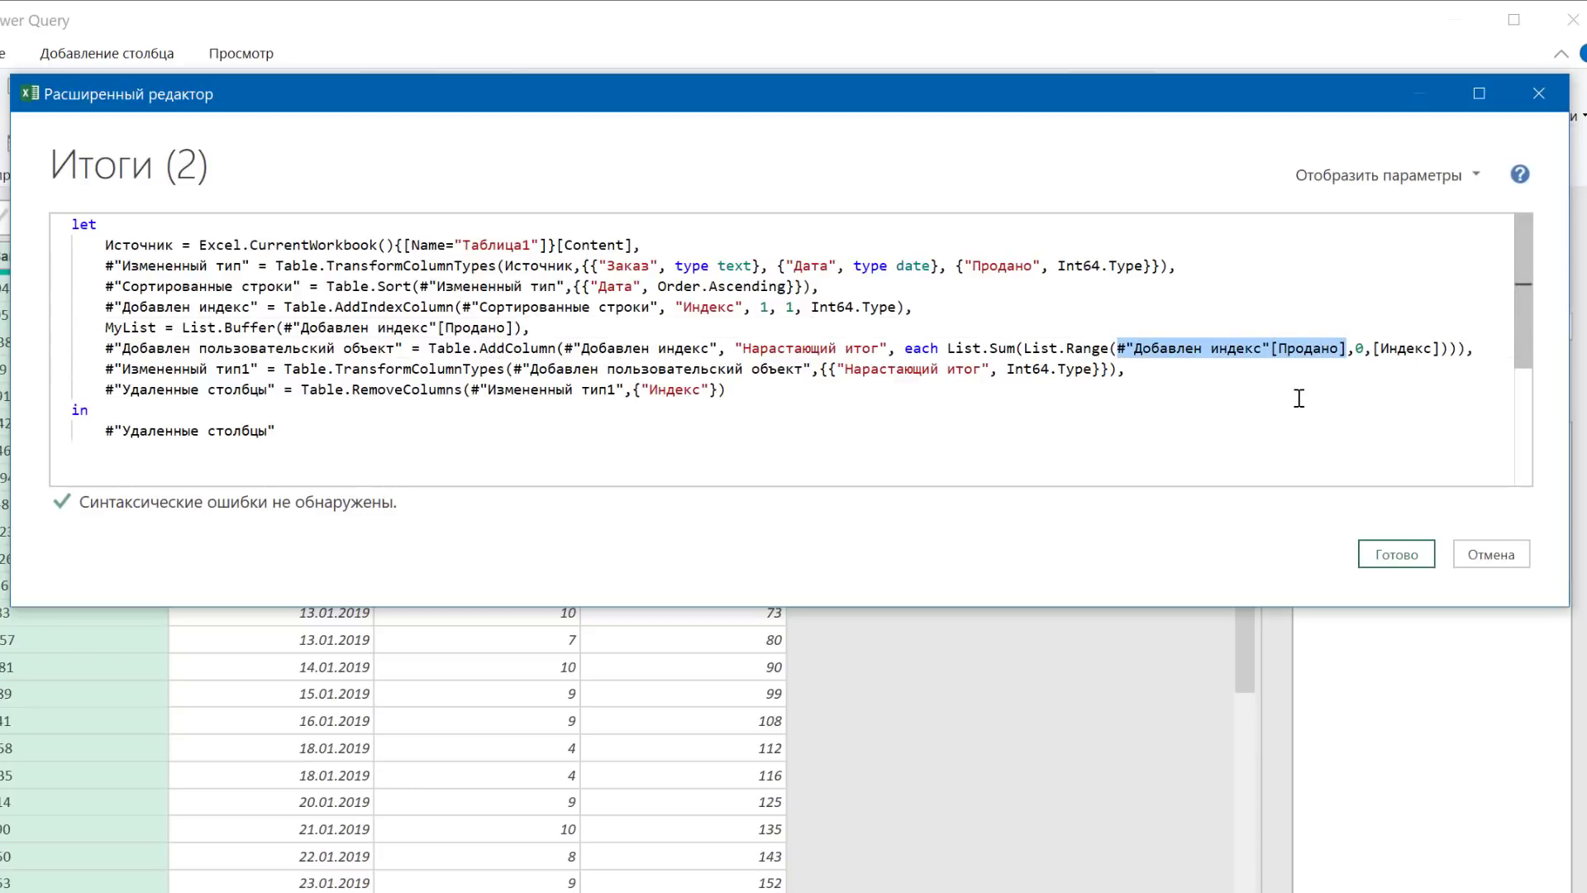
text(My)
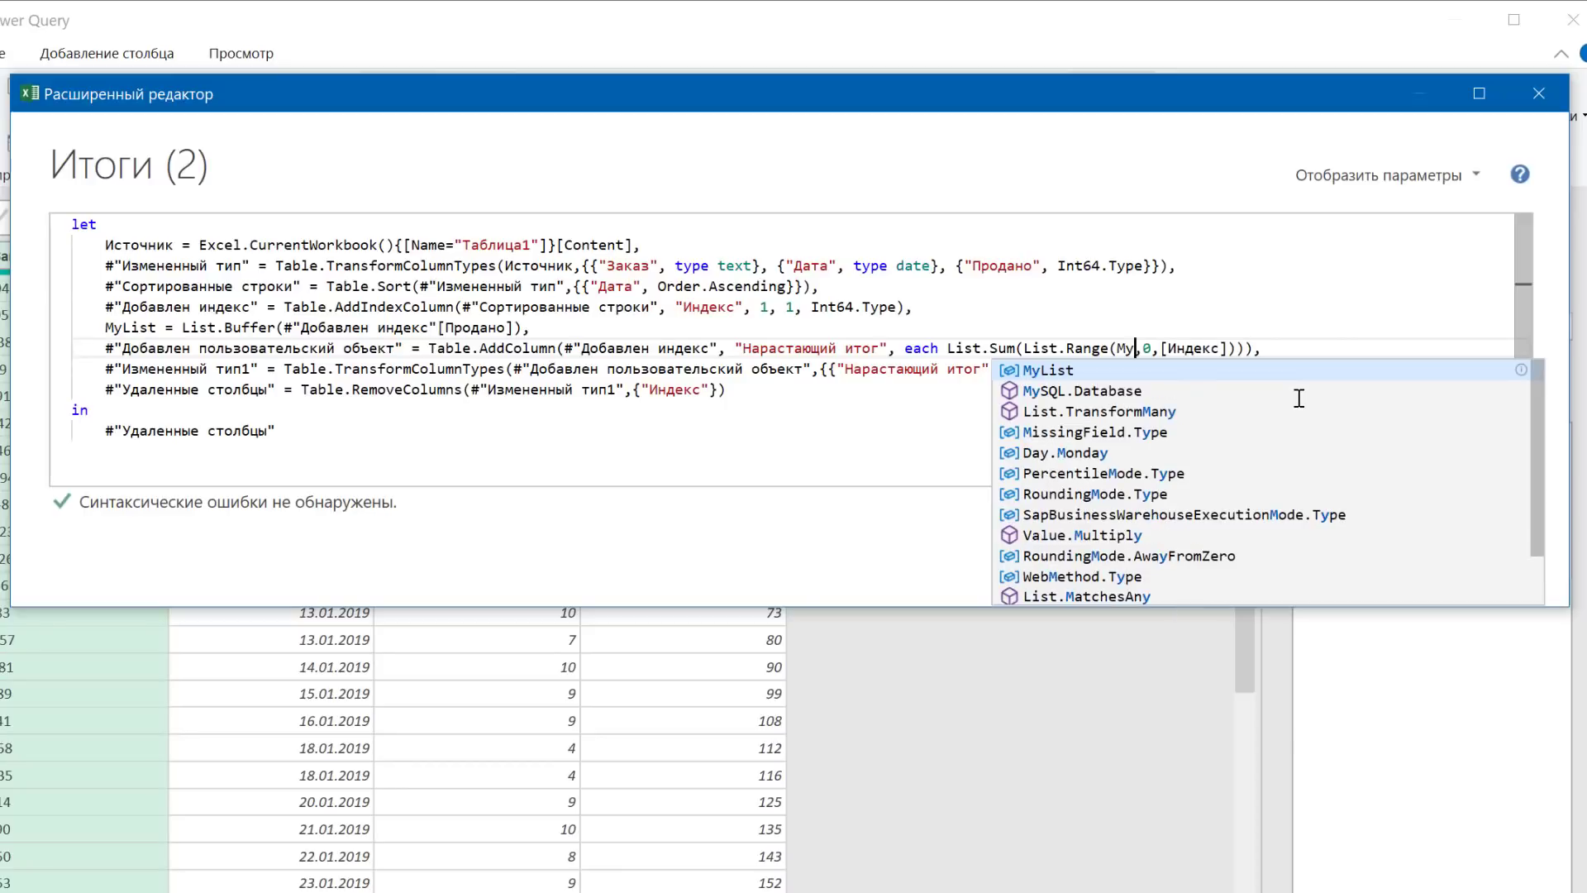
text(Li)
key(Tab)
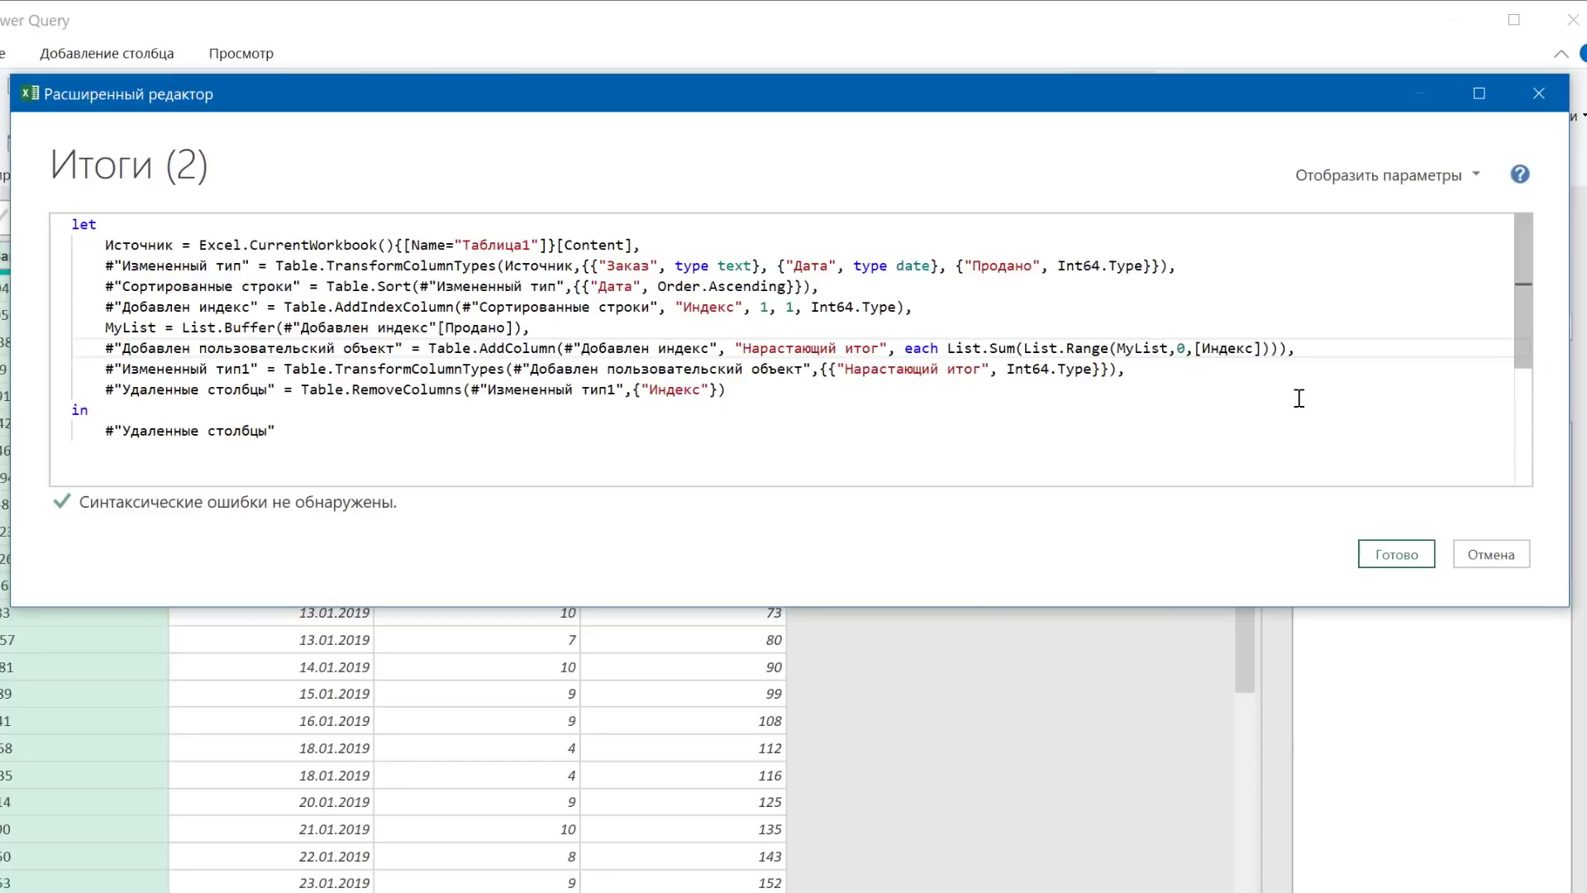
Apply the edited code, load Итоги (2) as table Итоги_2, and refresh the query.
click(1387, 566)
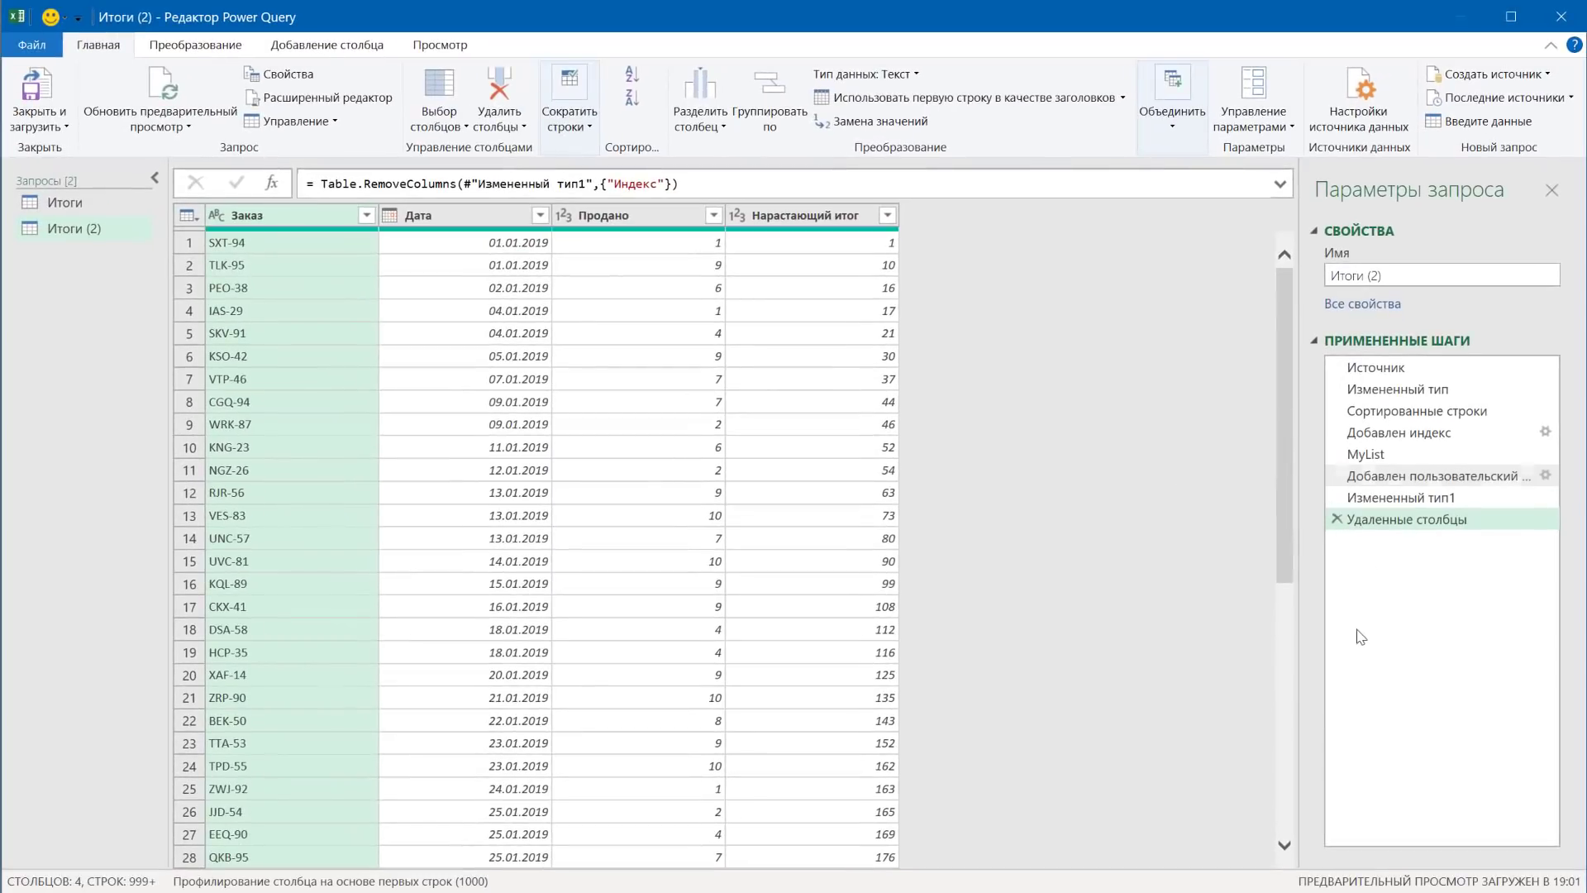
click(37, 89)
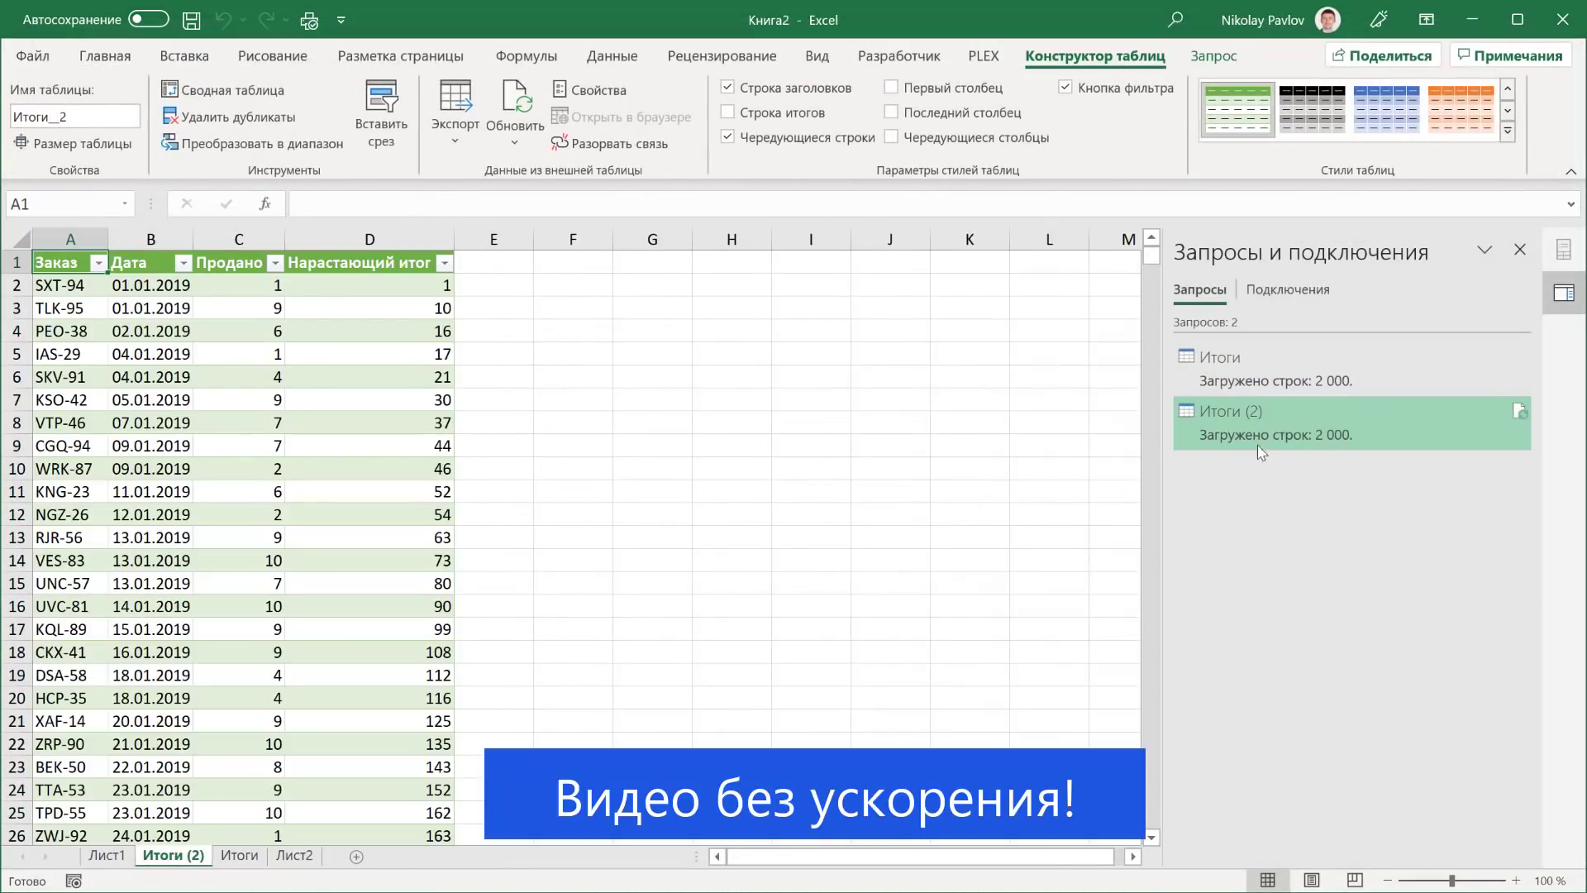
right_click(1272, 425)
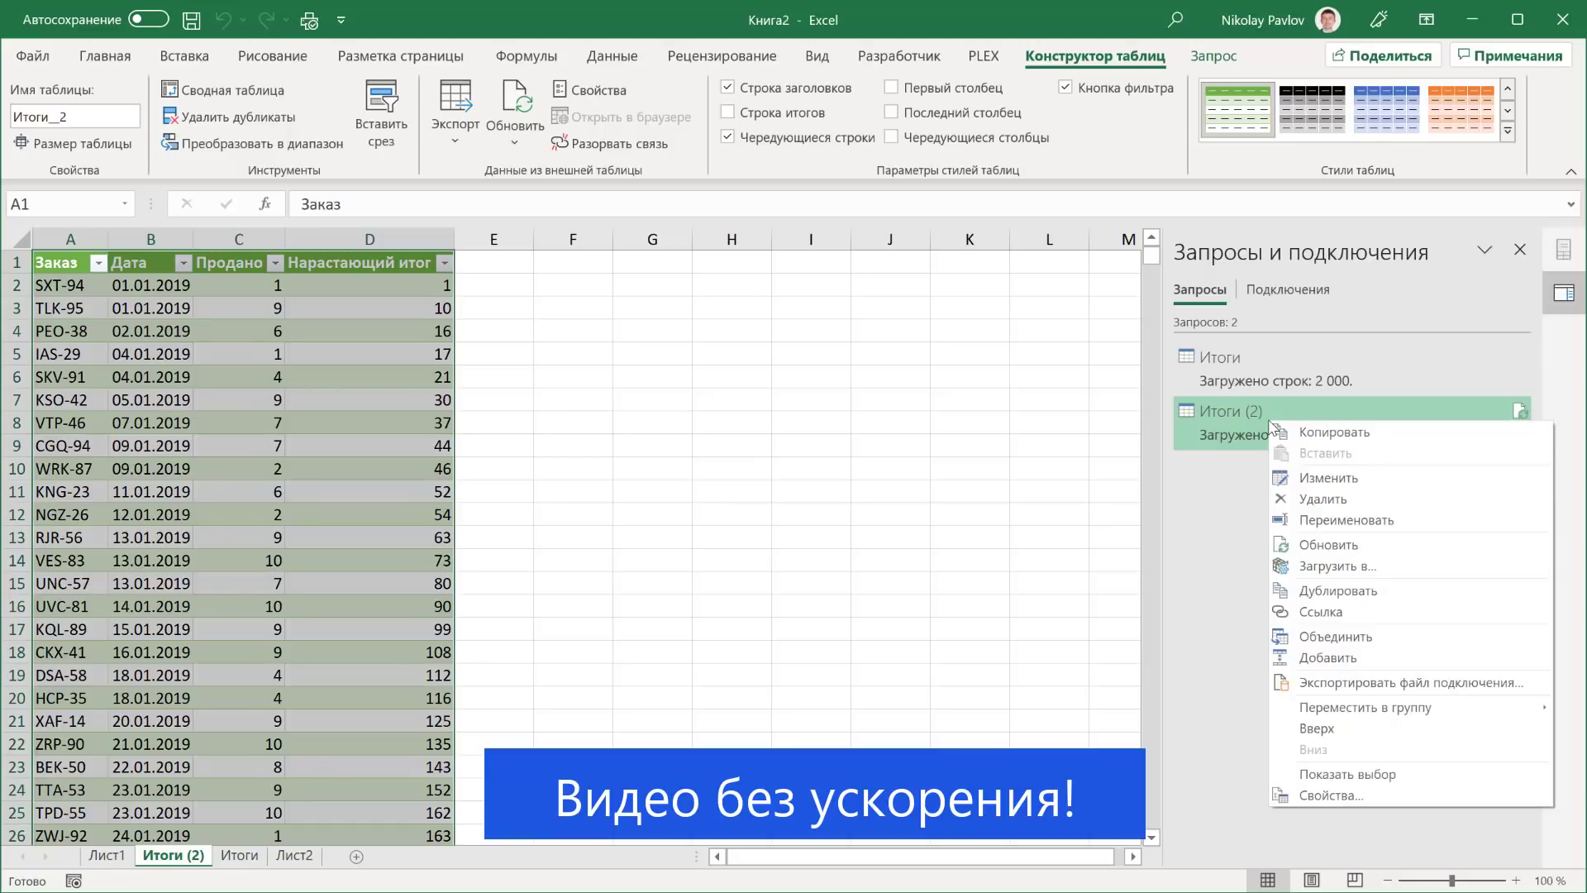
click(1327, 545)
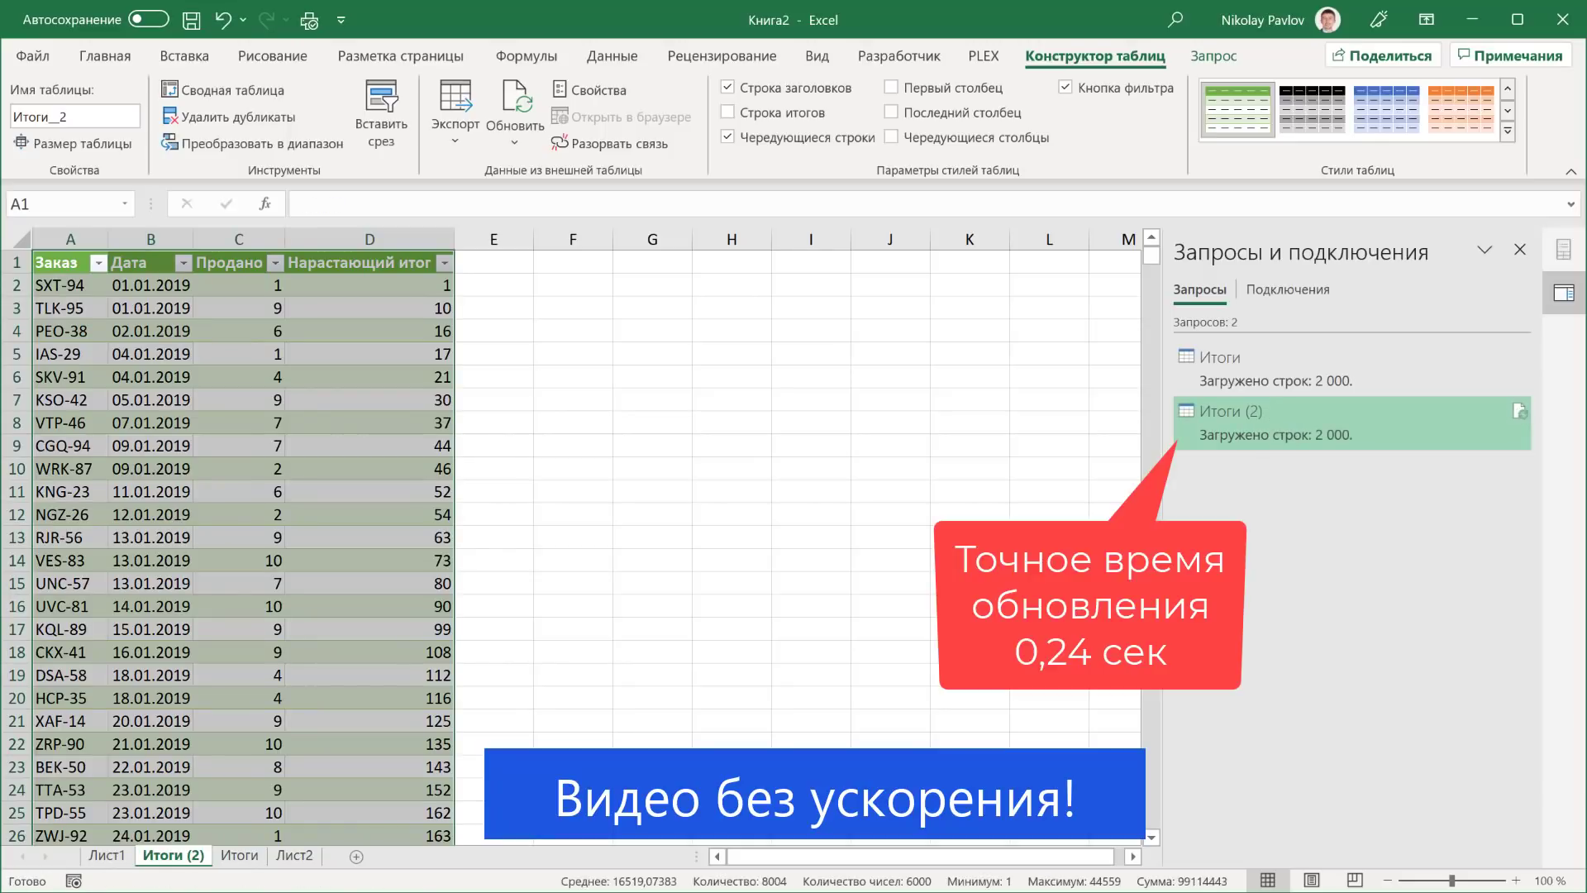